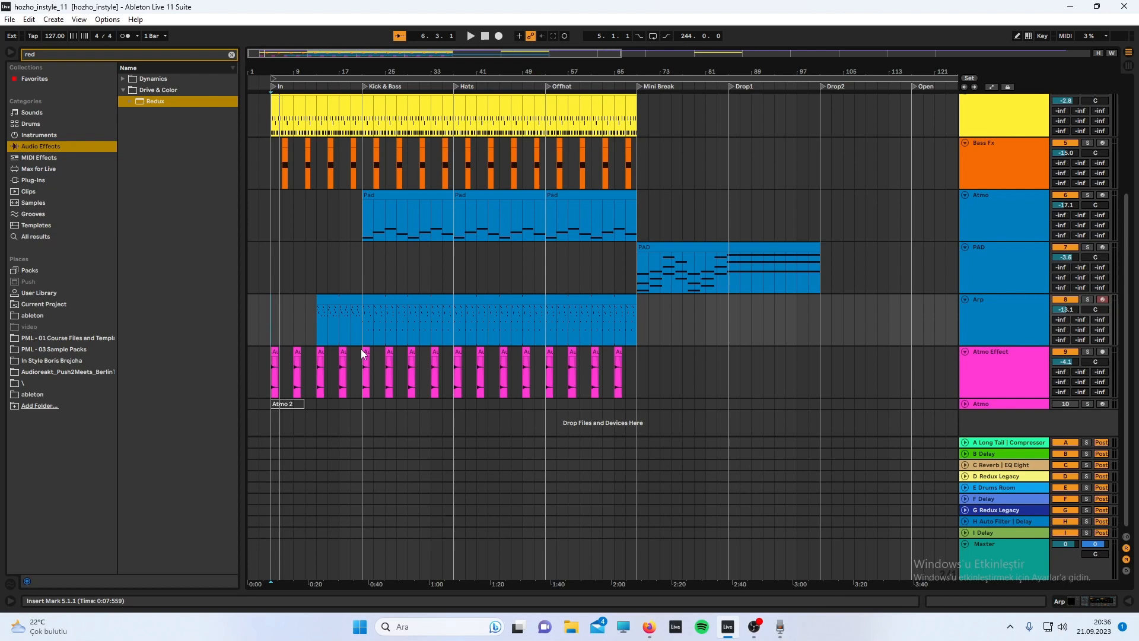
Step: Play the arrangement from the In marker at bar 5 through the Offhat marker to review all tracks
key(minus)
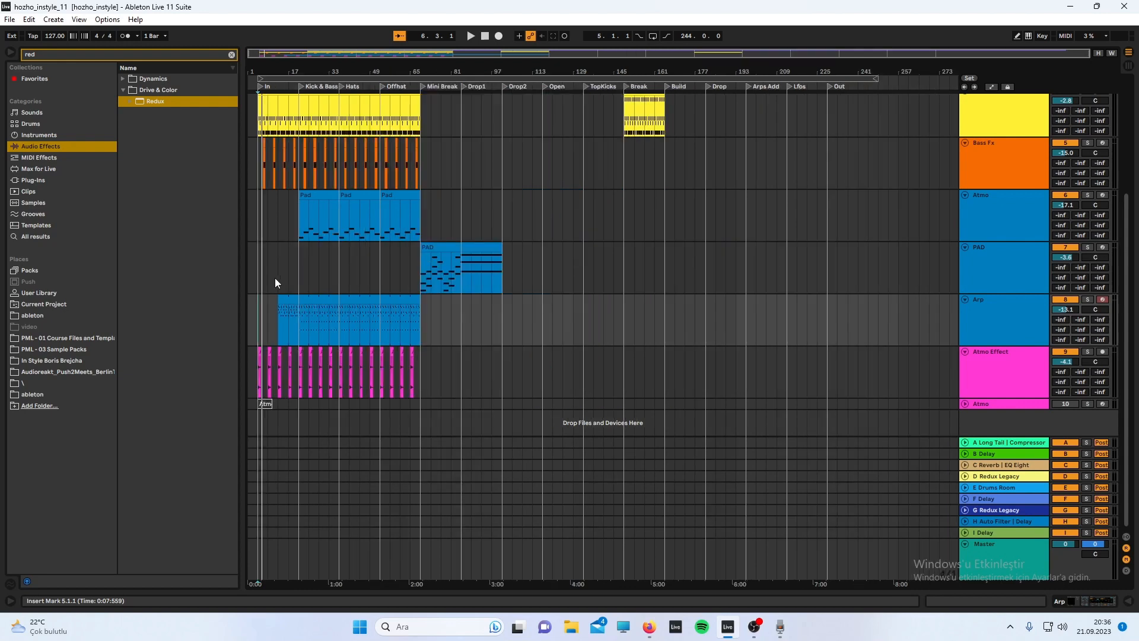
click(254, 279)
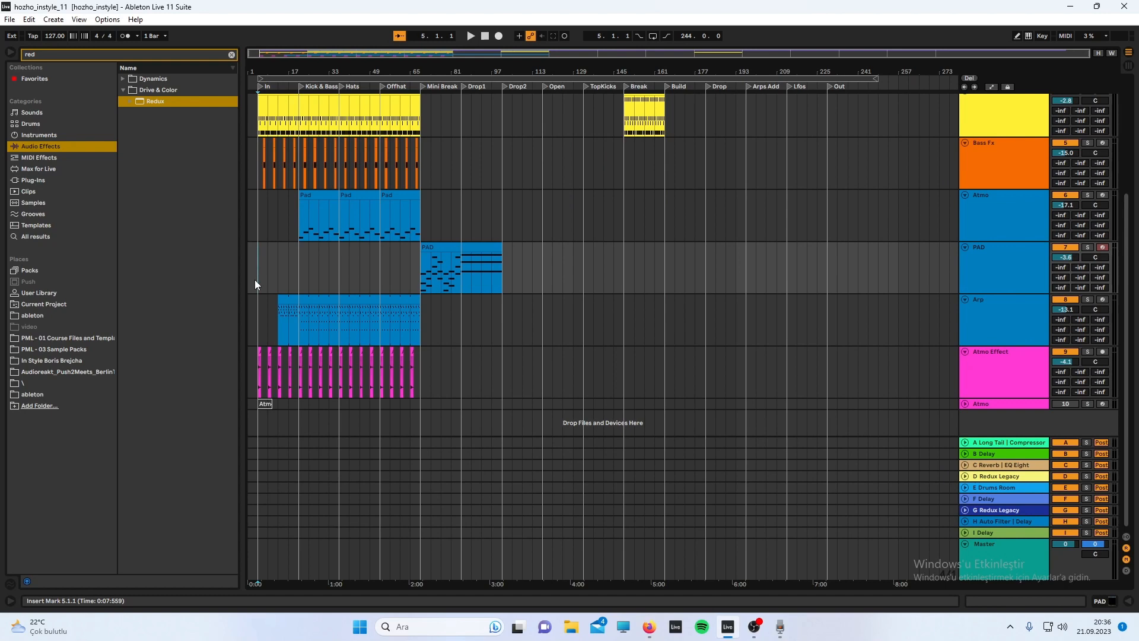
key(space)
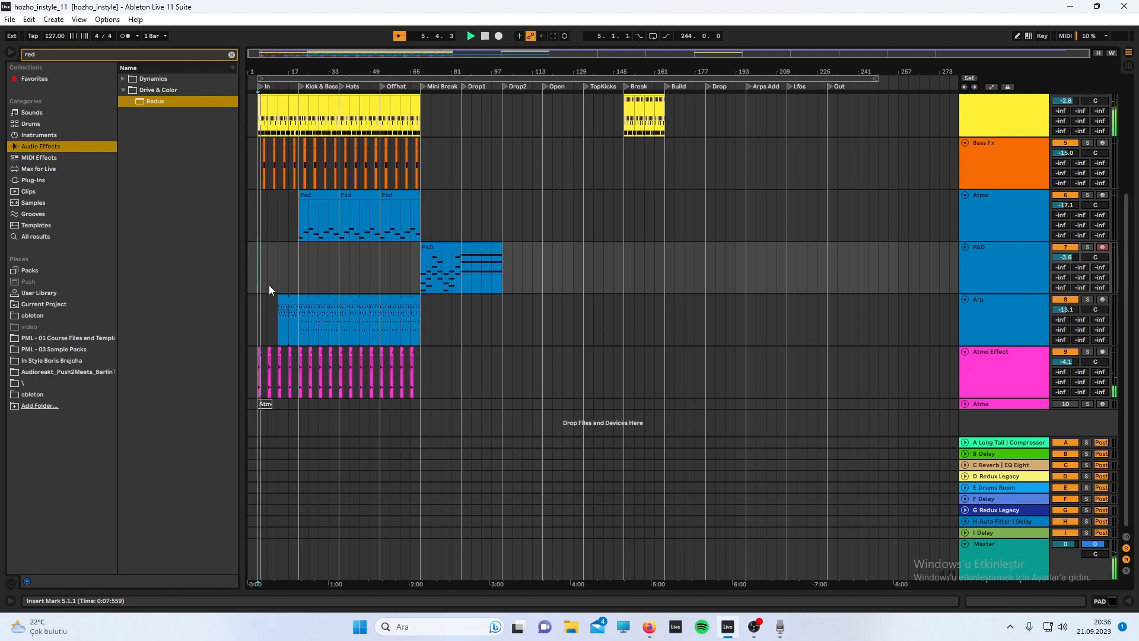
key(plus)
key(plus)
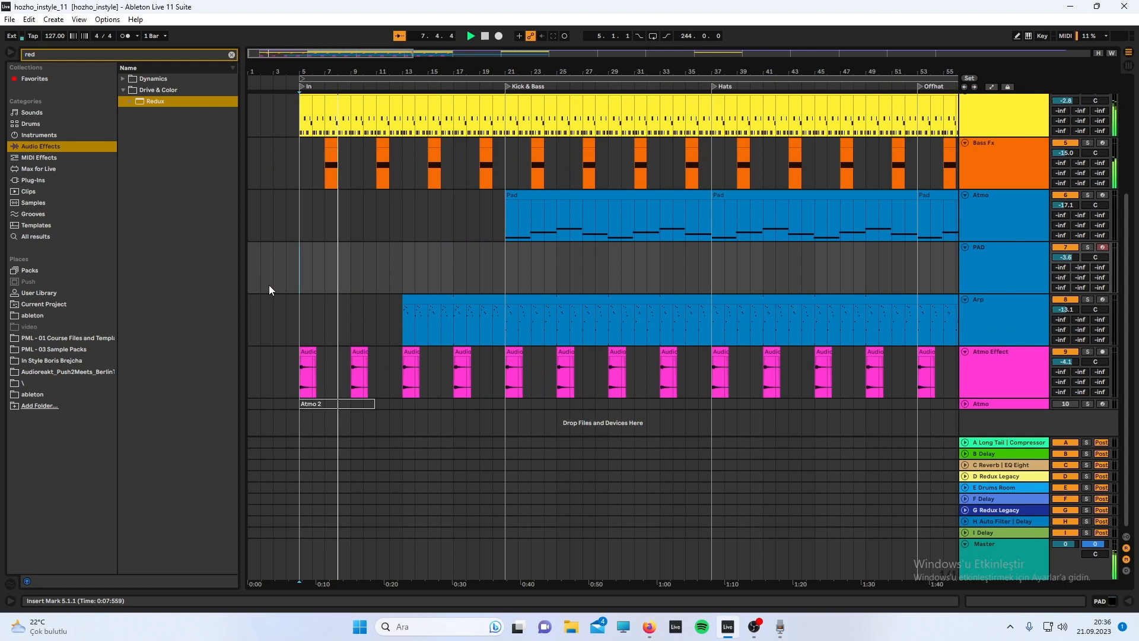
scroll(269, 290, up, 1)
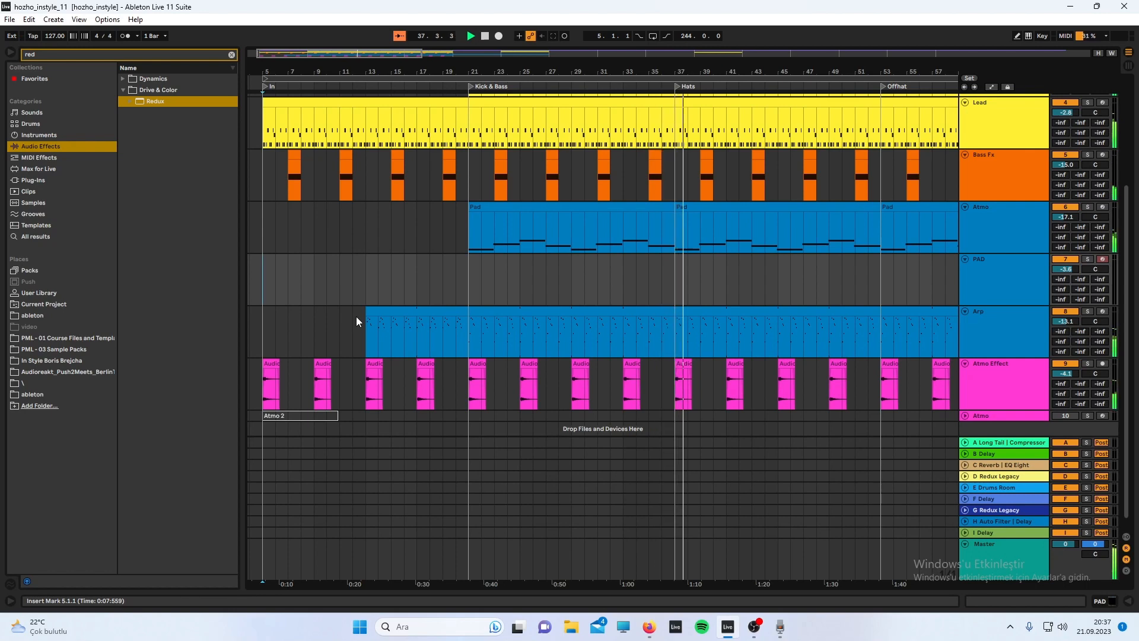
key(minus)
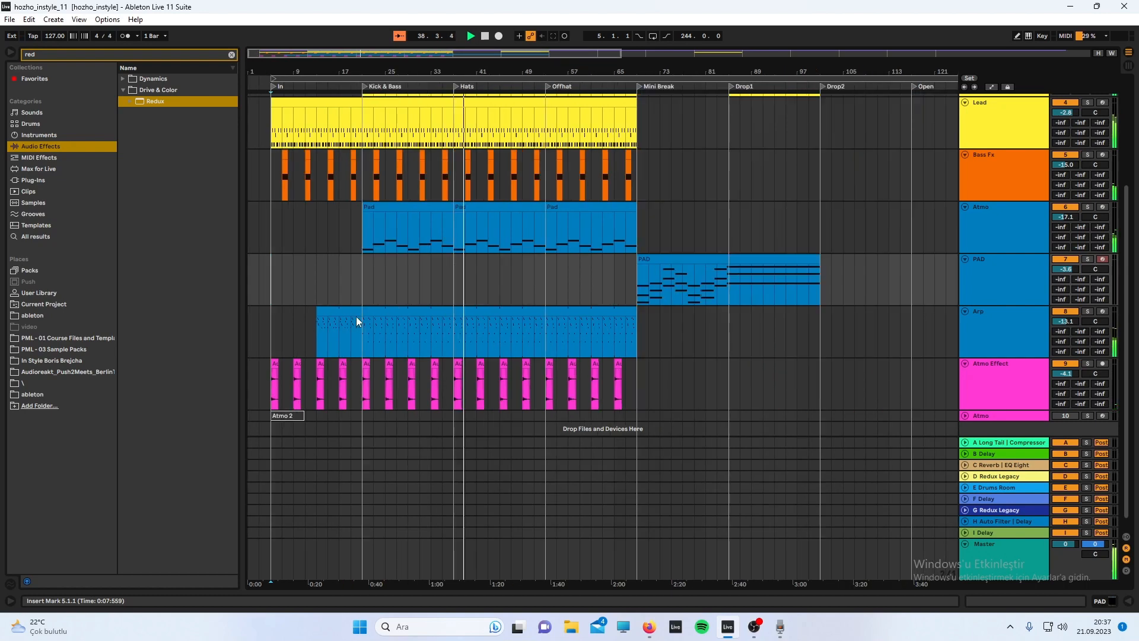
scroll(356, 320, up, 3)
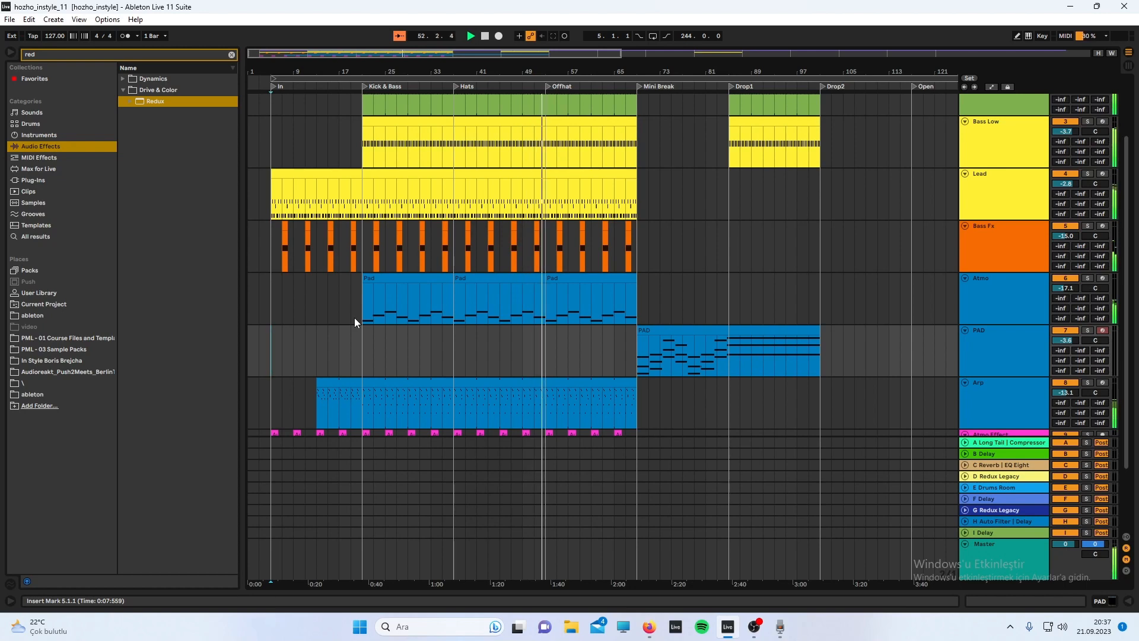
scroll(354, 318, down, 3)
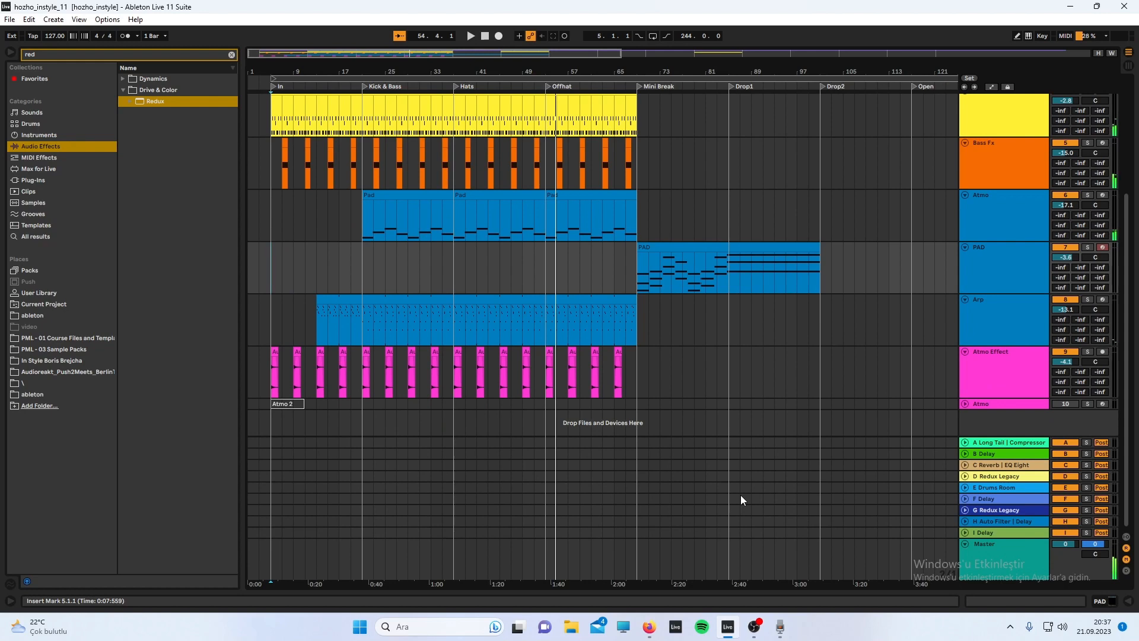
click(255, 311)
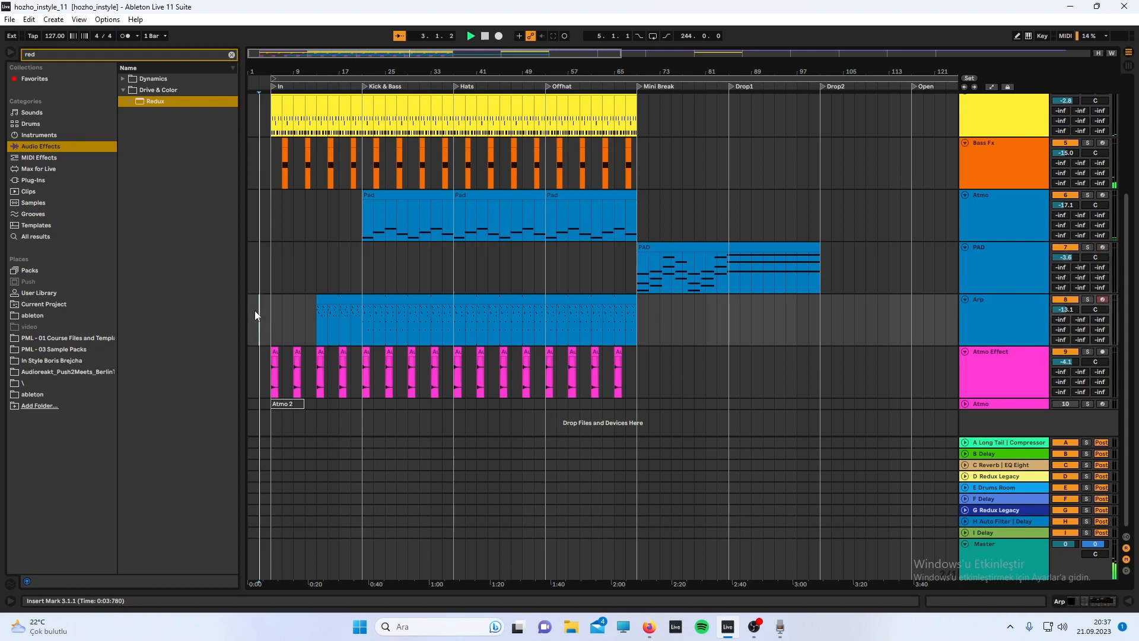
scroll(746, 254, up, 5)
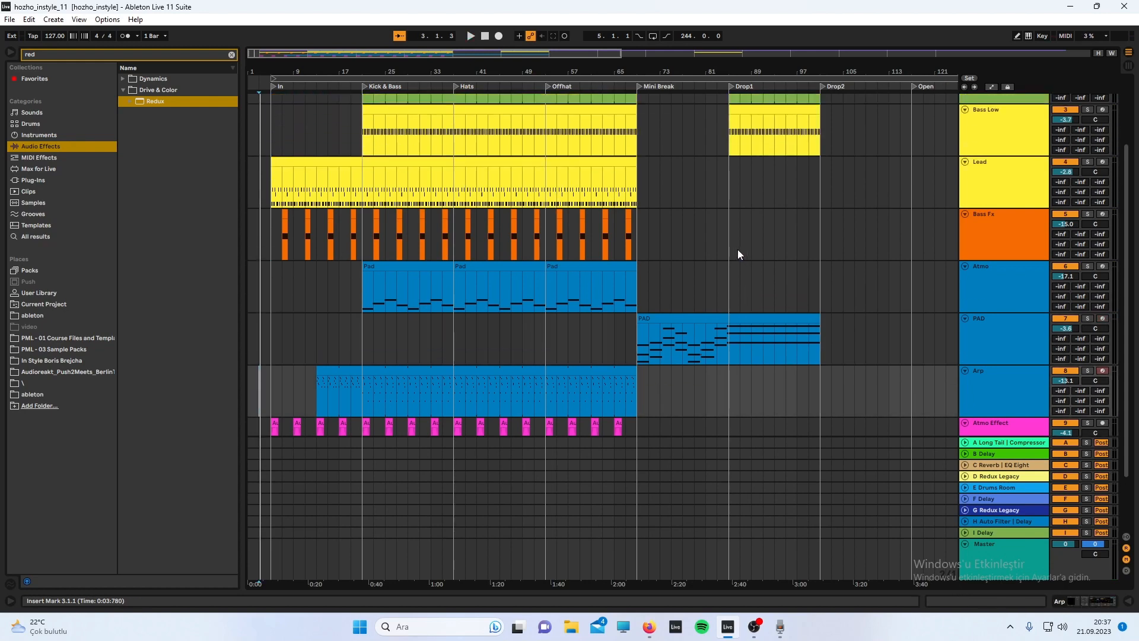
click(777, 628)
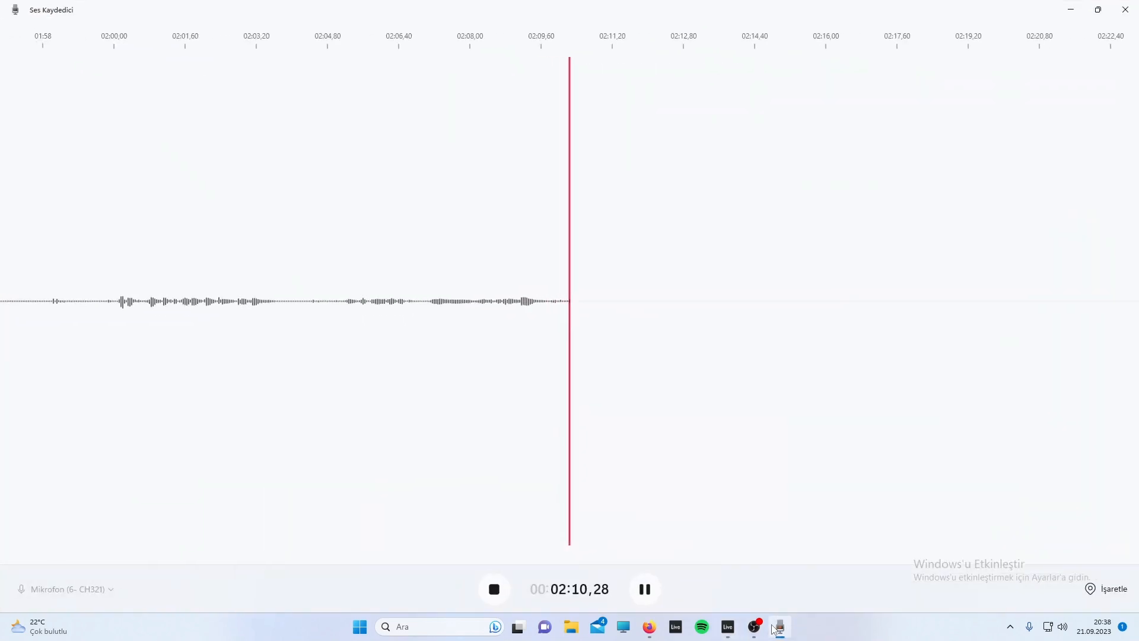
click(776, 628)
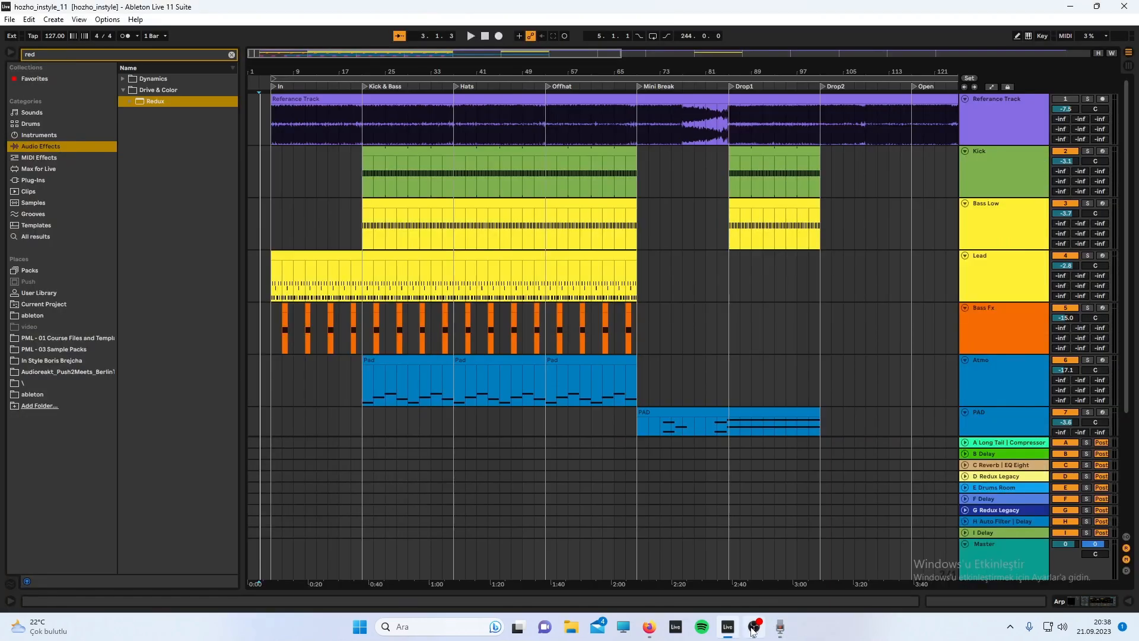
mouse_move(753, 630)
click(271, 160)
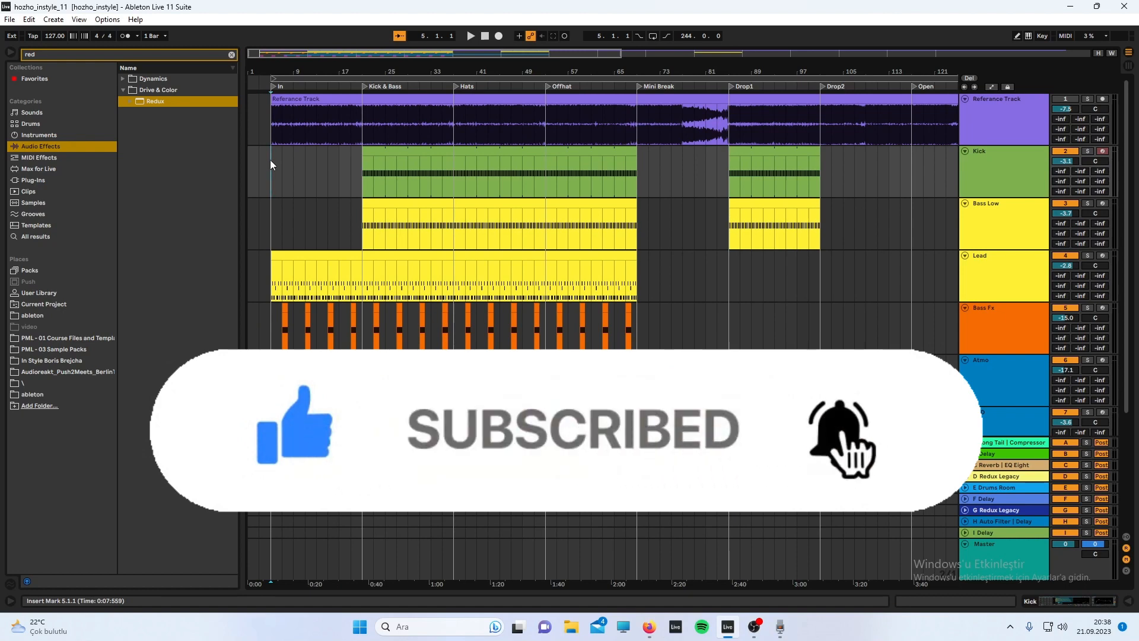
key(space)
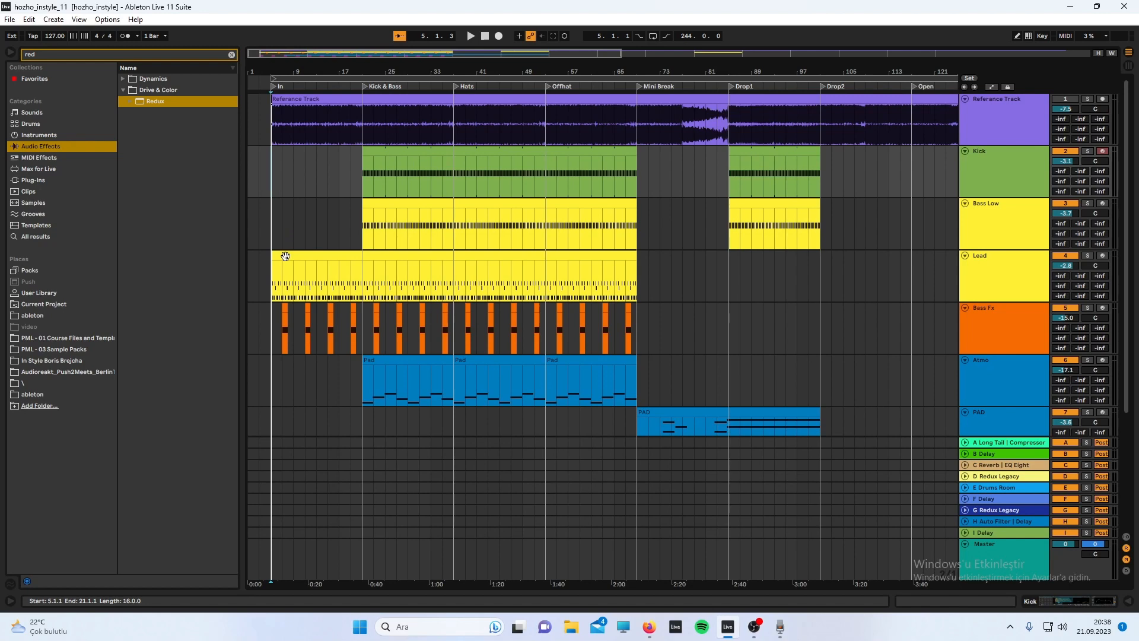
Step: Shorten the end of the kick sample in the Kick track's Drum Rack slightly and play the soloed Kick from bar 21
click(366, 167)
double_click(1018, 177)
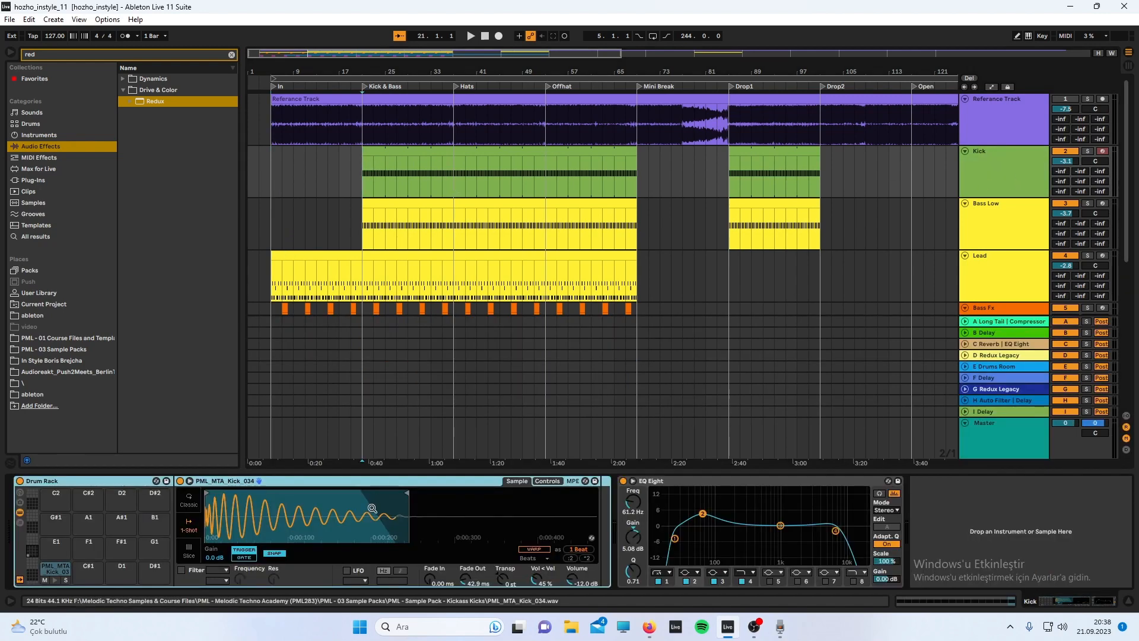
mouse_move(412, 495)
mouse_down()
mouse_move(315, 496)
mouse_move(401, 497)
mouse_up()
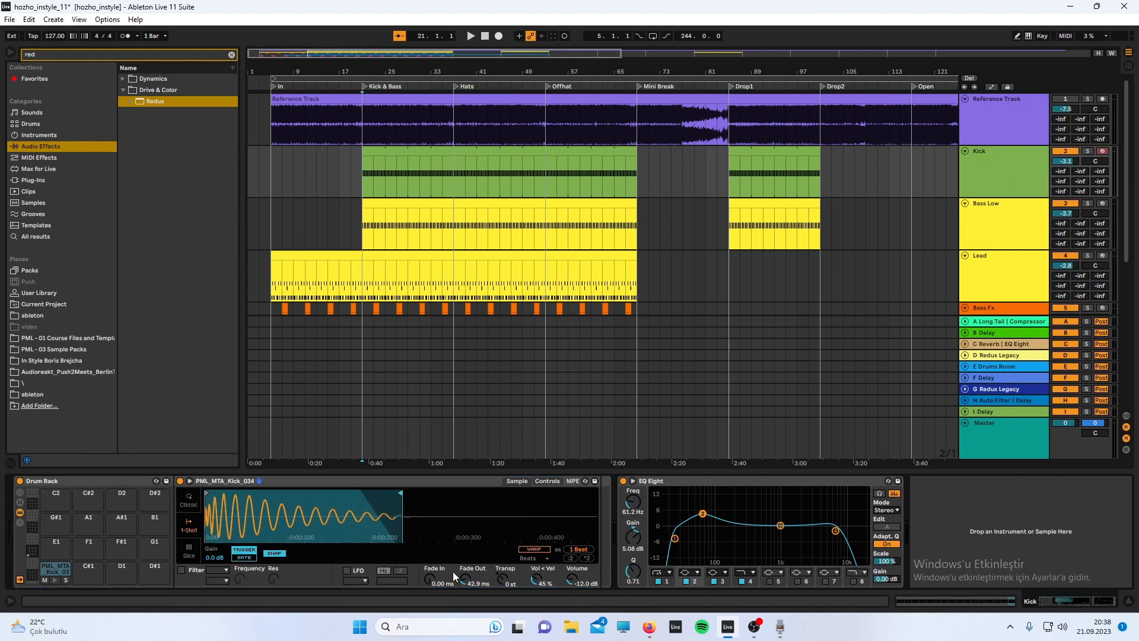
click(1089, 151)
key(space)
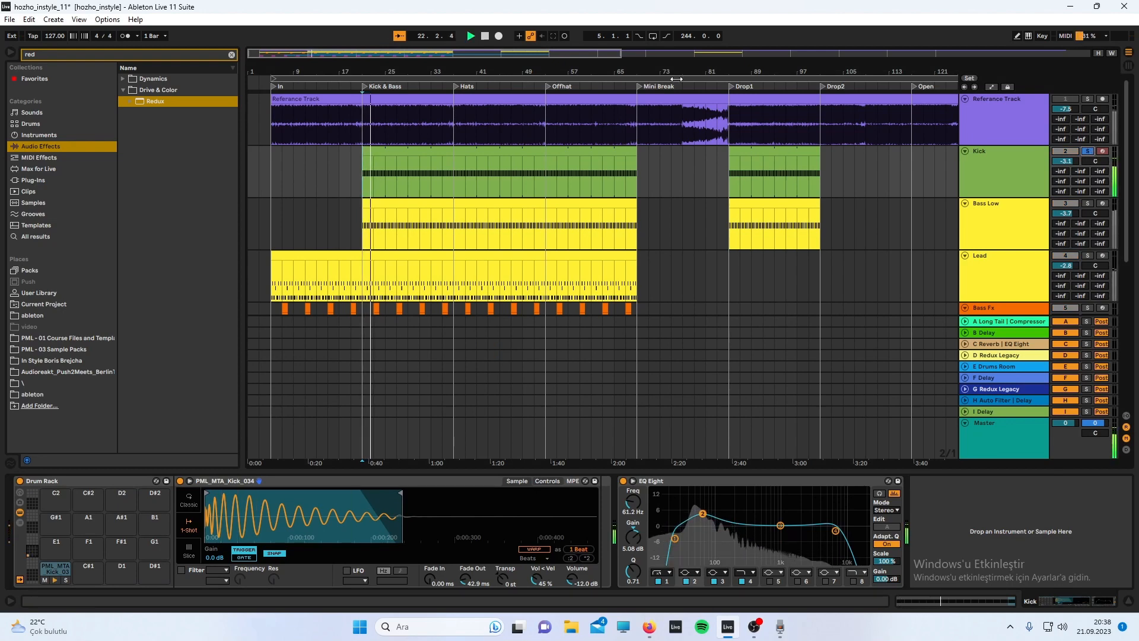
Step: Open the first Kick clip at the Kick & Bass marker, play its note pattern and close the note view
double_click(374, 150)
scroll(376, 223, up, 3)
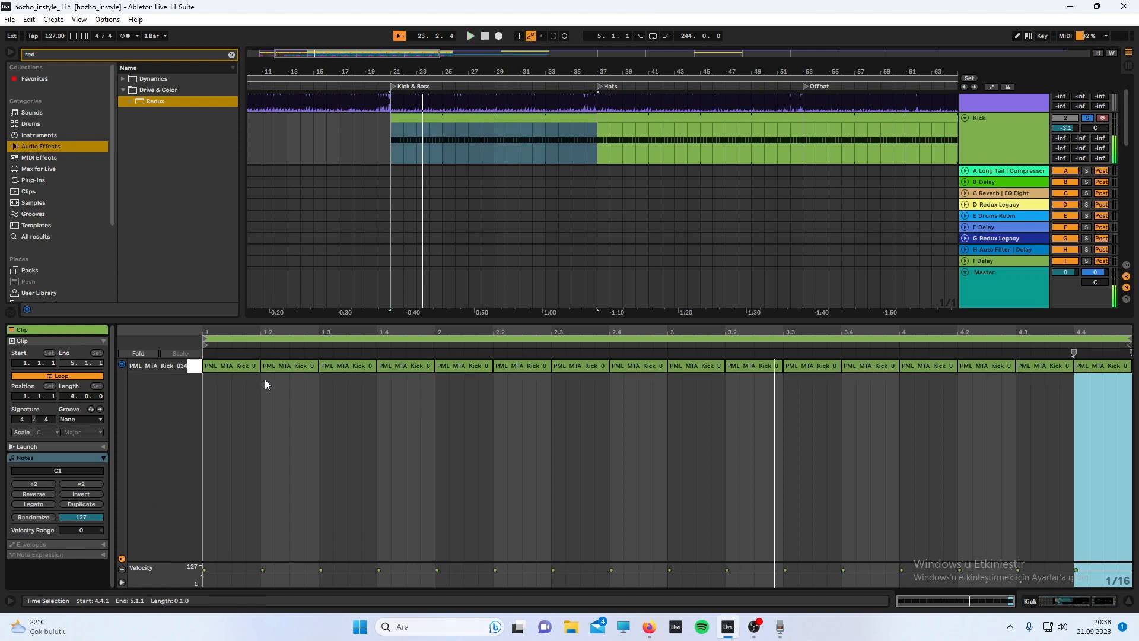
key(space)
key(space)
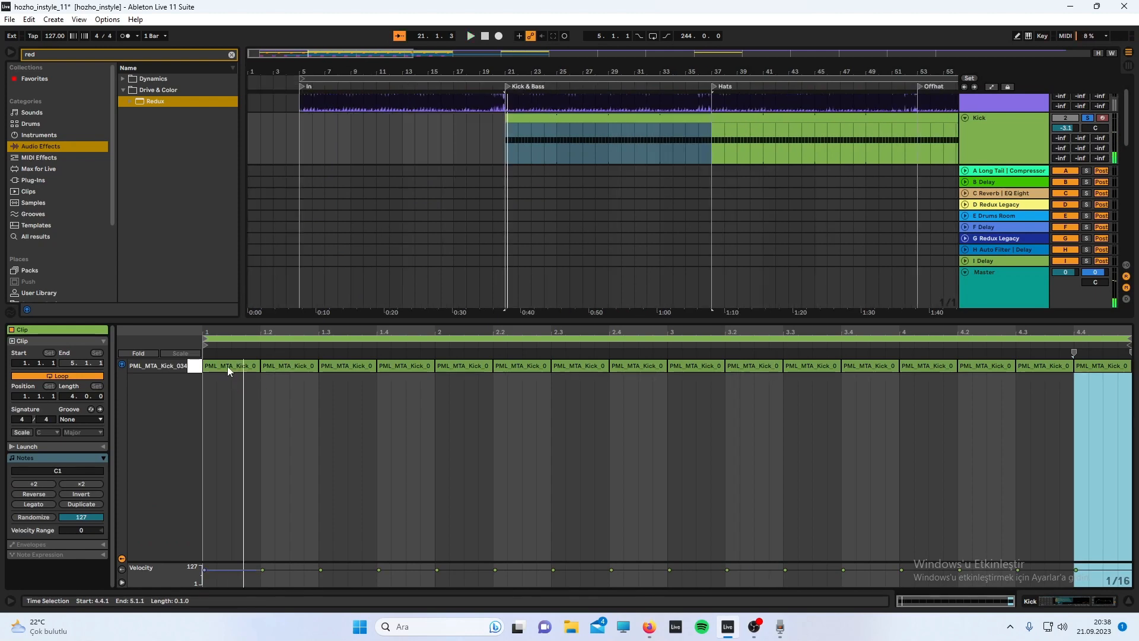
key(space)
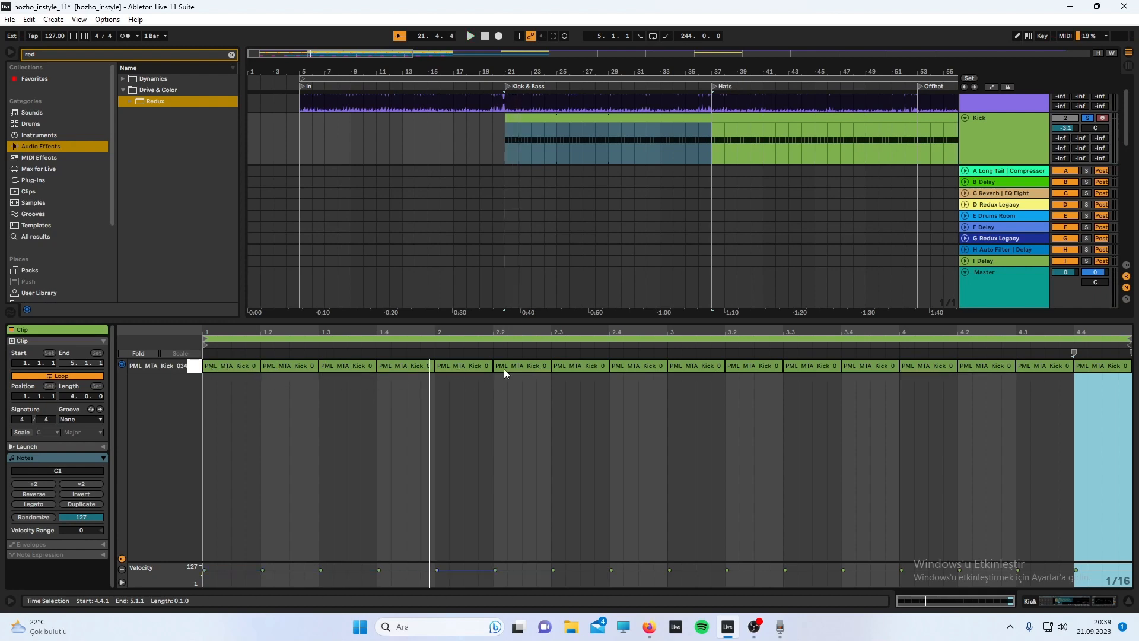
mouse_move(259, 366)
mouse_down()
mouse_move(232, 366)
mouse_move(259, 365)
mouse_up()
key(space)
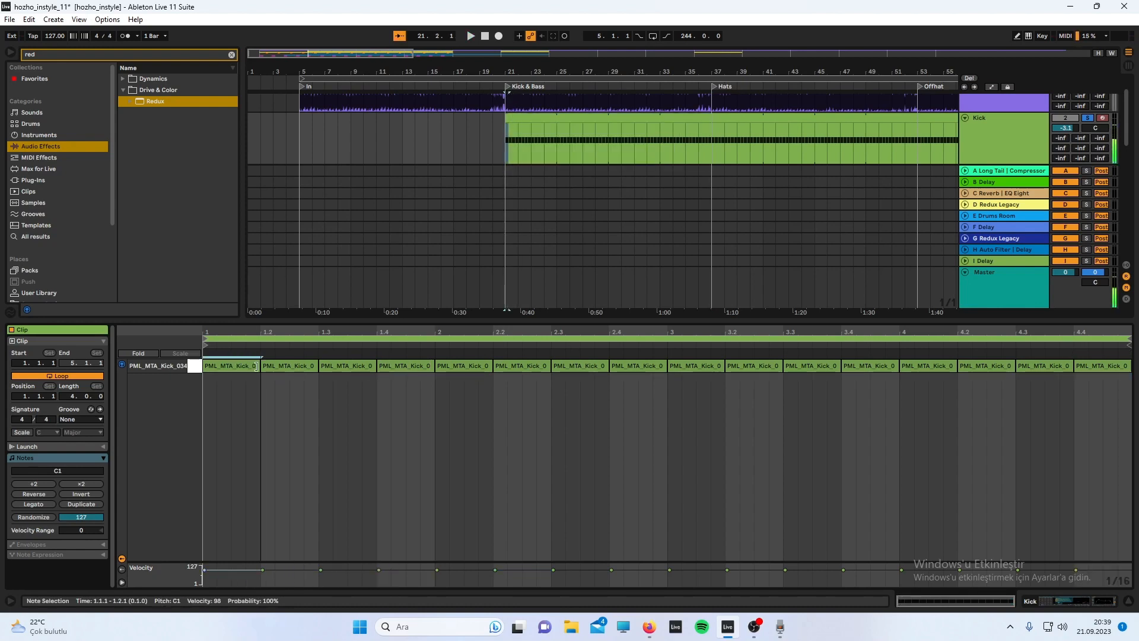
click(399, 321)
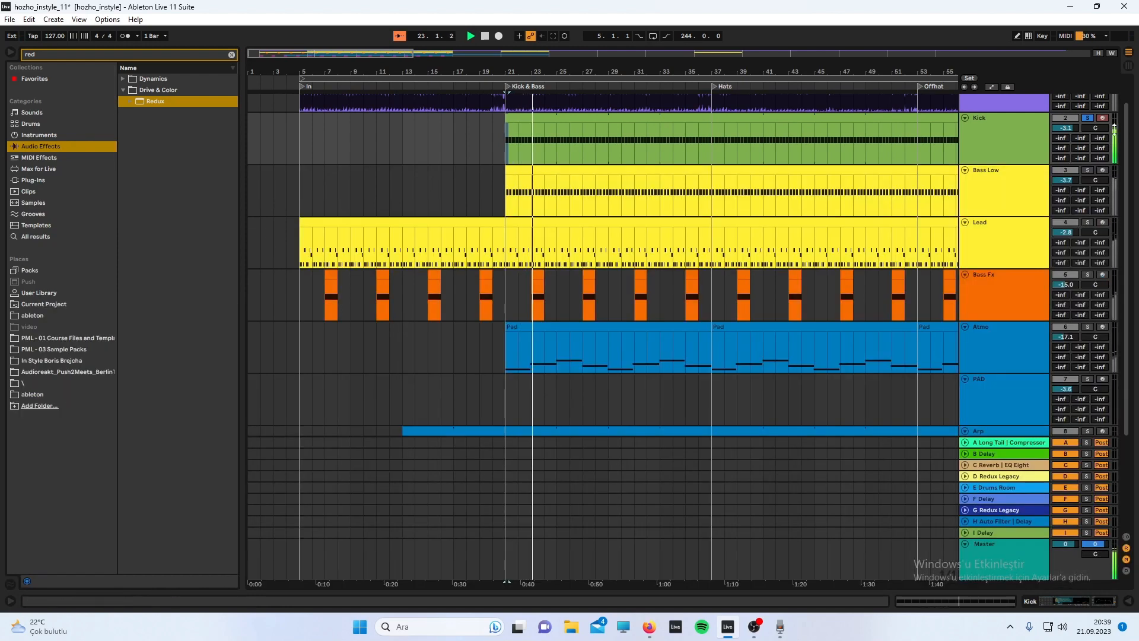
Step: Switch the solo from the Kick to the Bass Low track and open its Diva instrument in full view
click(1091, 118)
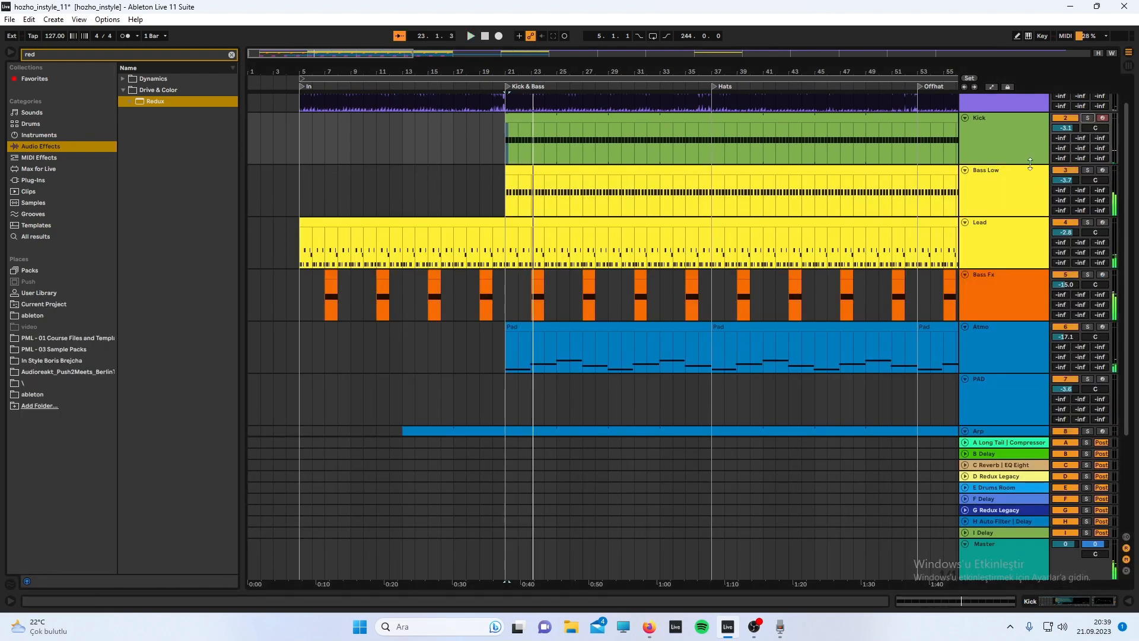
click(1021, 180)
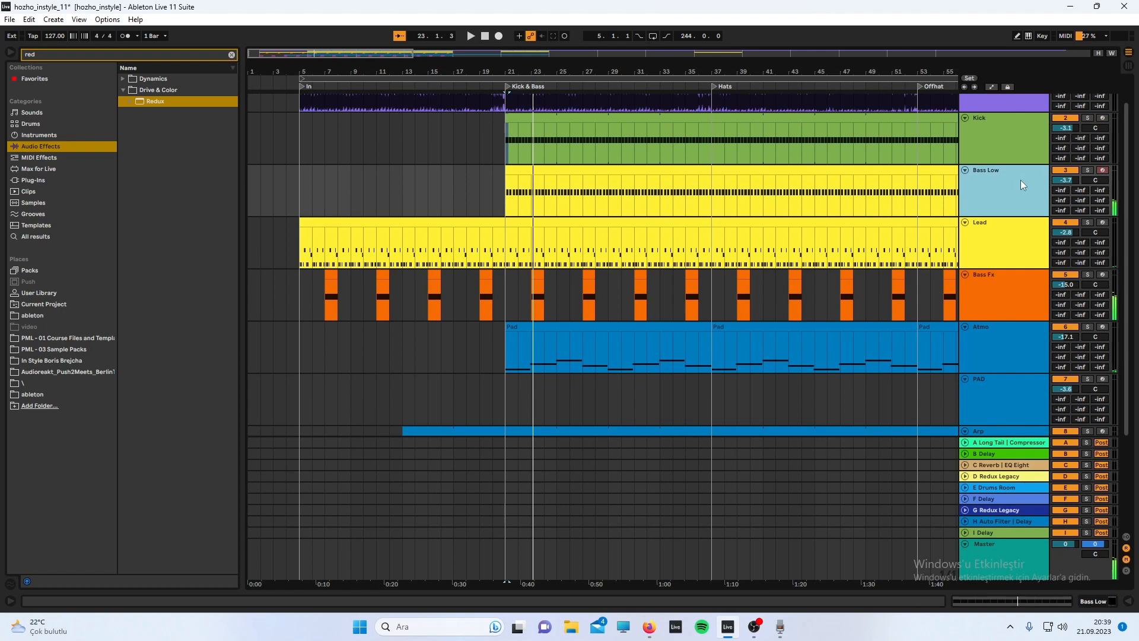
click(1085, 171)
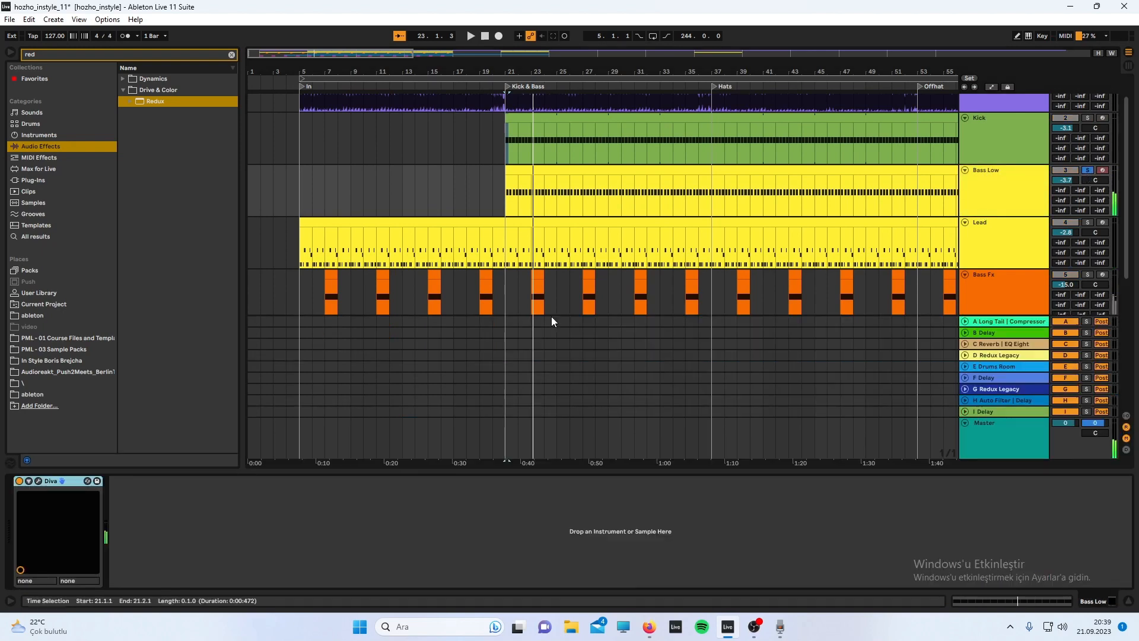
click(39, 480)
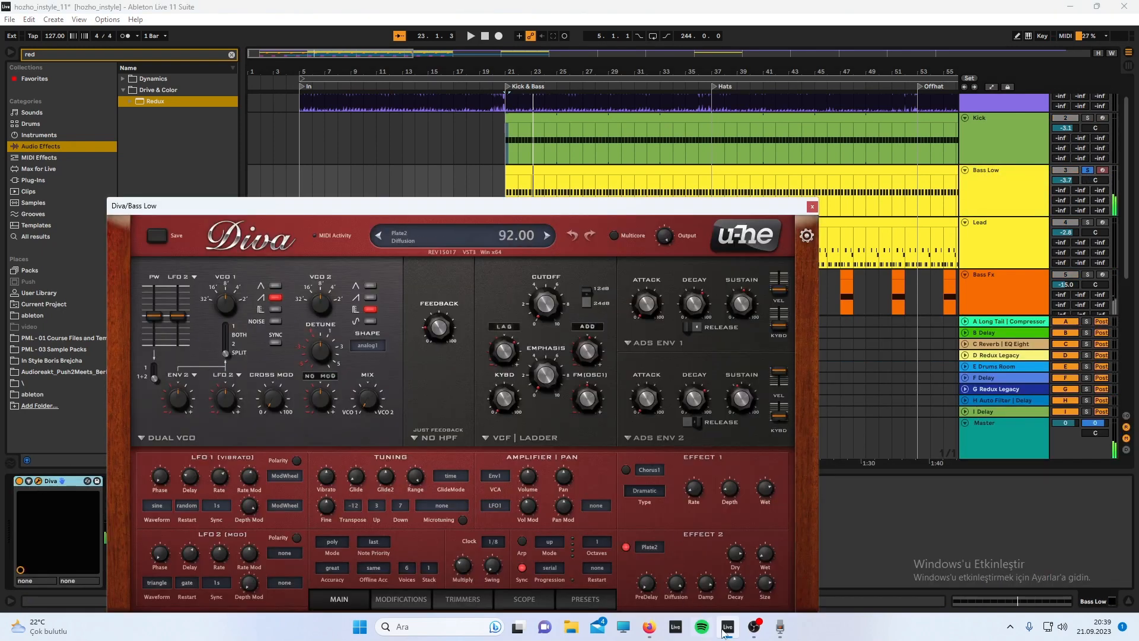
click(754, 626)
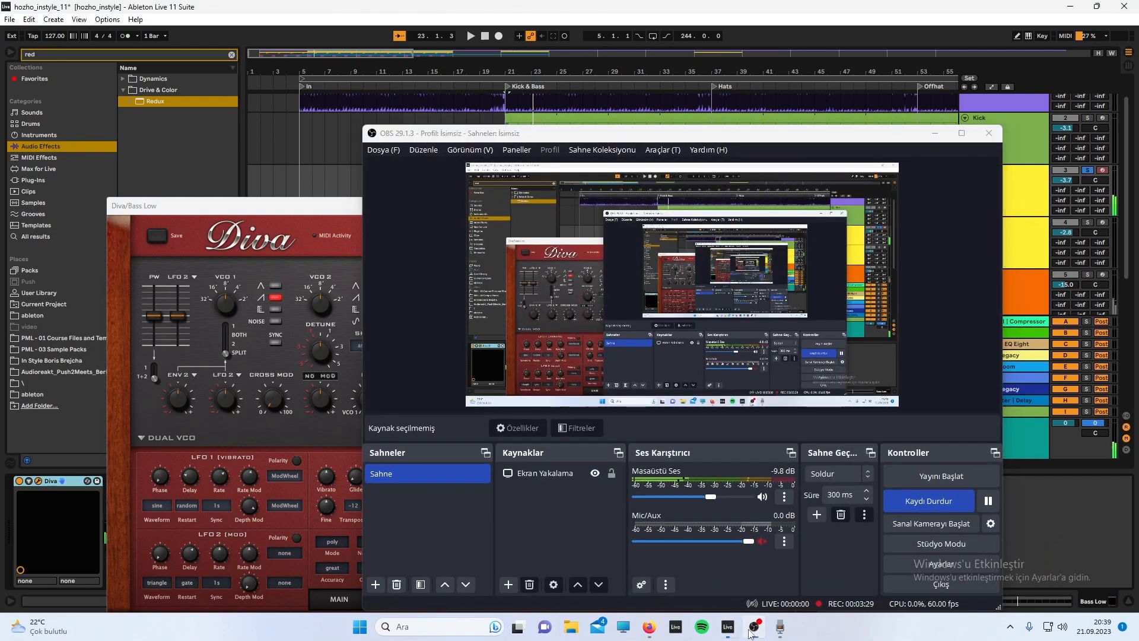
click(751, 631)
drag(384, 213, 426, 81)
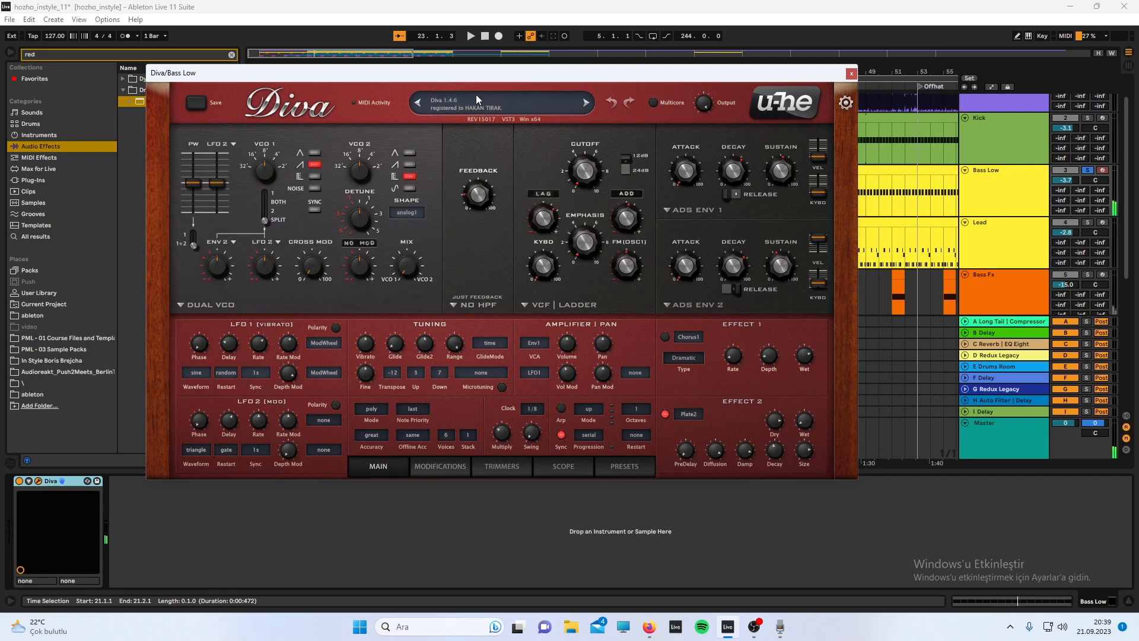
drag(490, 72, 479, 151)
Step: Play the soloed Bass Low track and lower its volume to -8.6 dB
key(space)
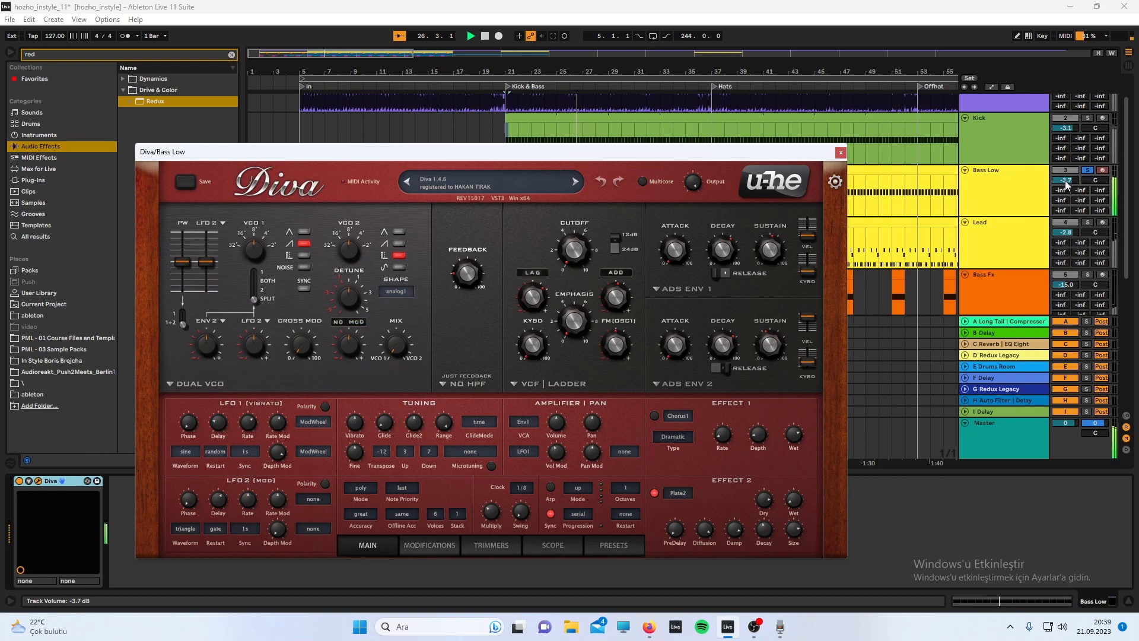
drag(1067, 182, 1066, 193)
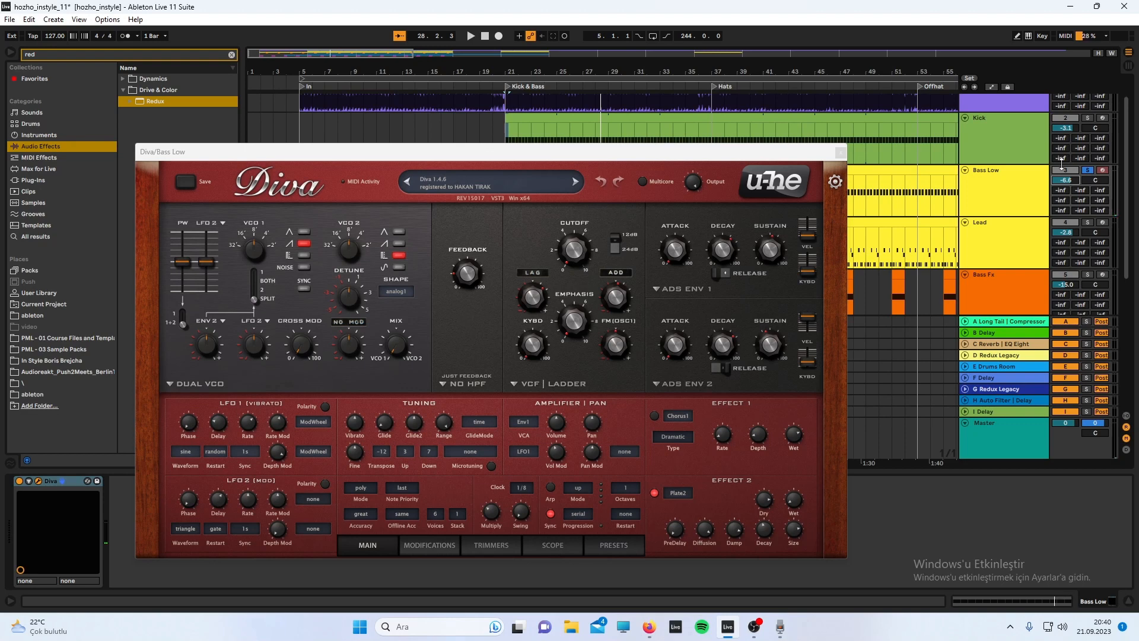
key(space)
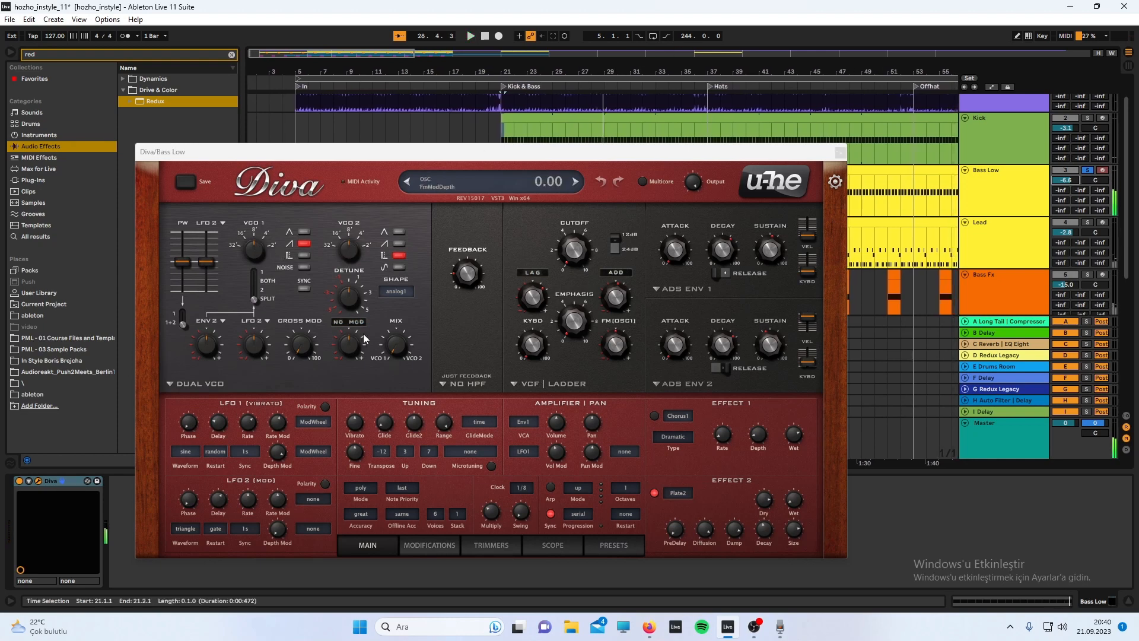
Step: Play the bass while adjusting the oscillator Mix in Diva, and close the instrument window
key(space)
drag(398, 350, 399, 291)
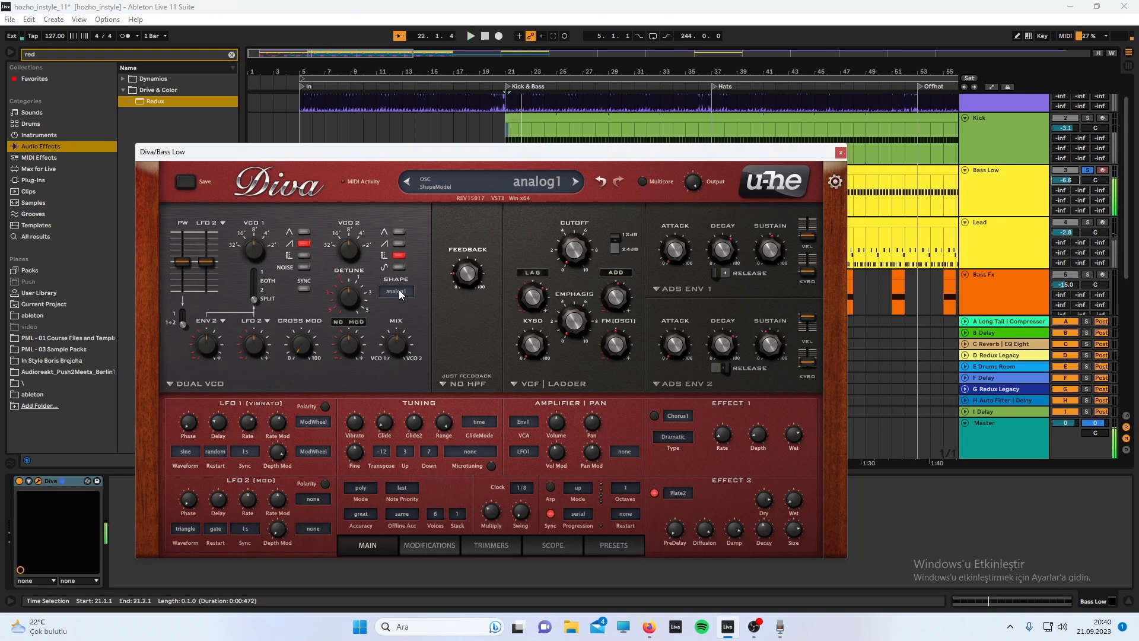
drag(394, 351, 379, 323)
key(space)
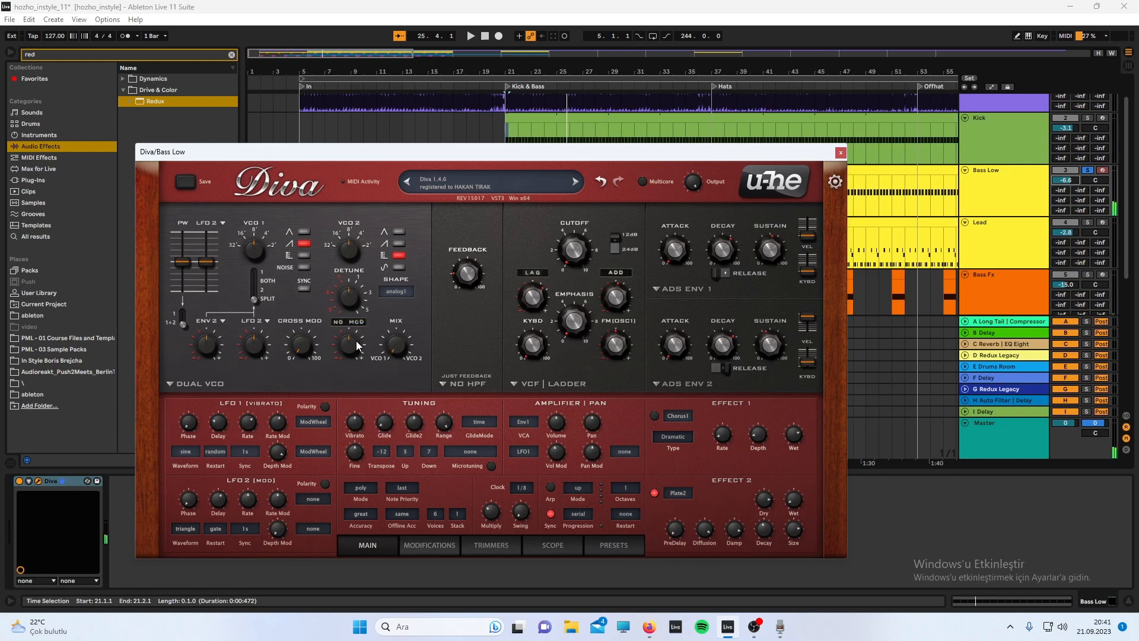
click(841, 152)
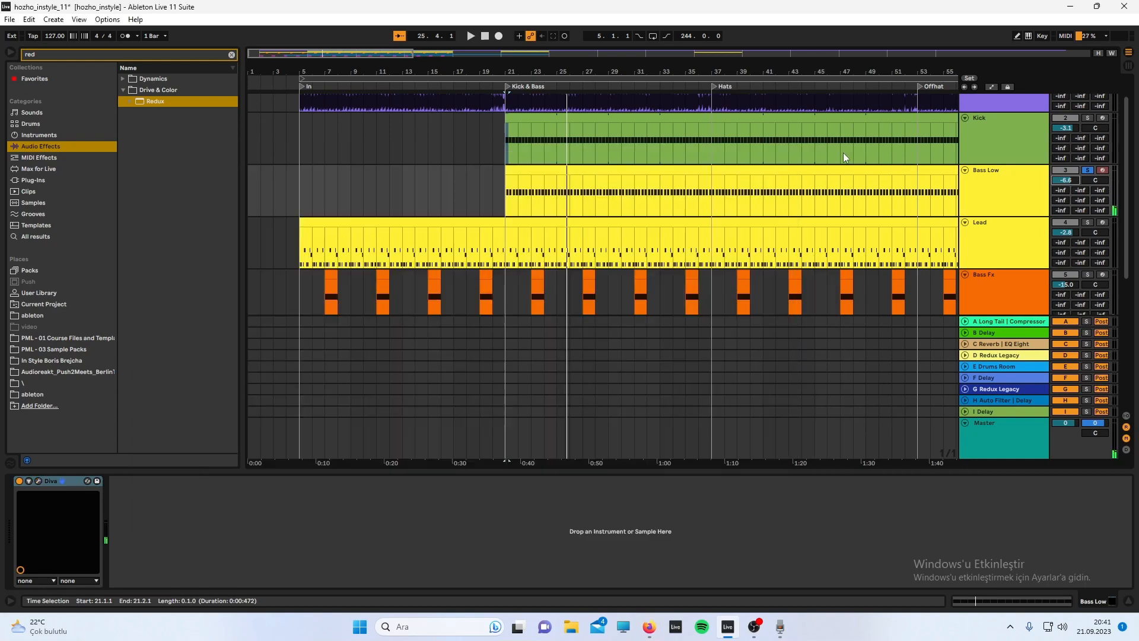
Step: Select the Bass Low and Lead sections together from the Kick & Bass marker to the Mini Break marker
key(w)
drag(302, 200, 409, 228)
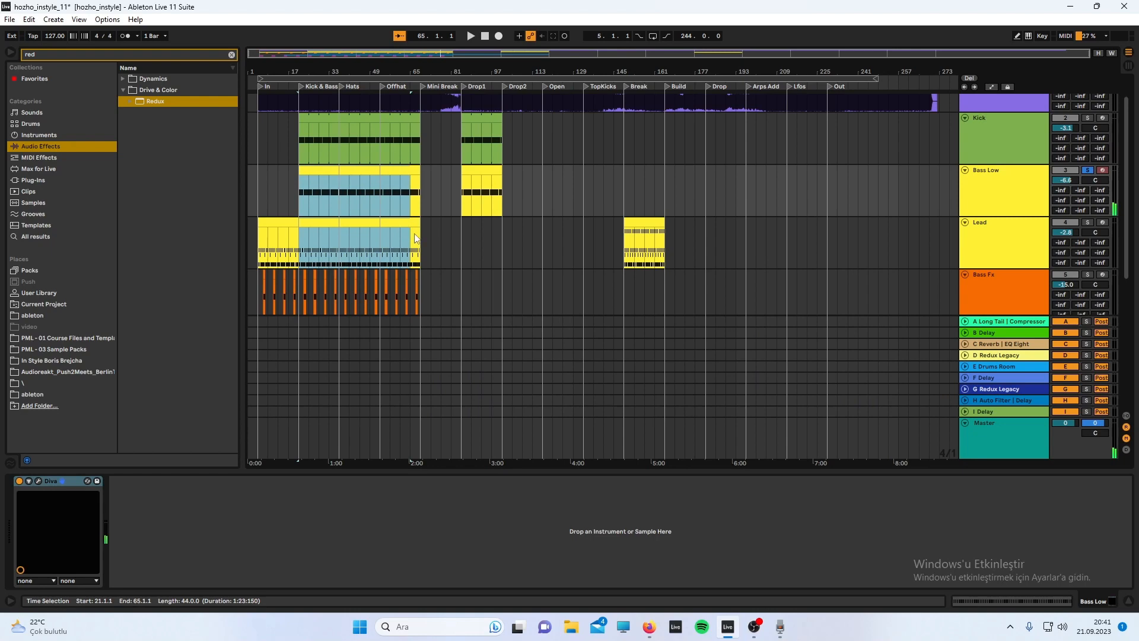
key(z)
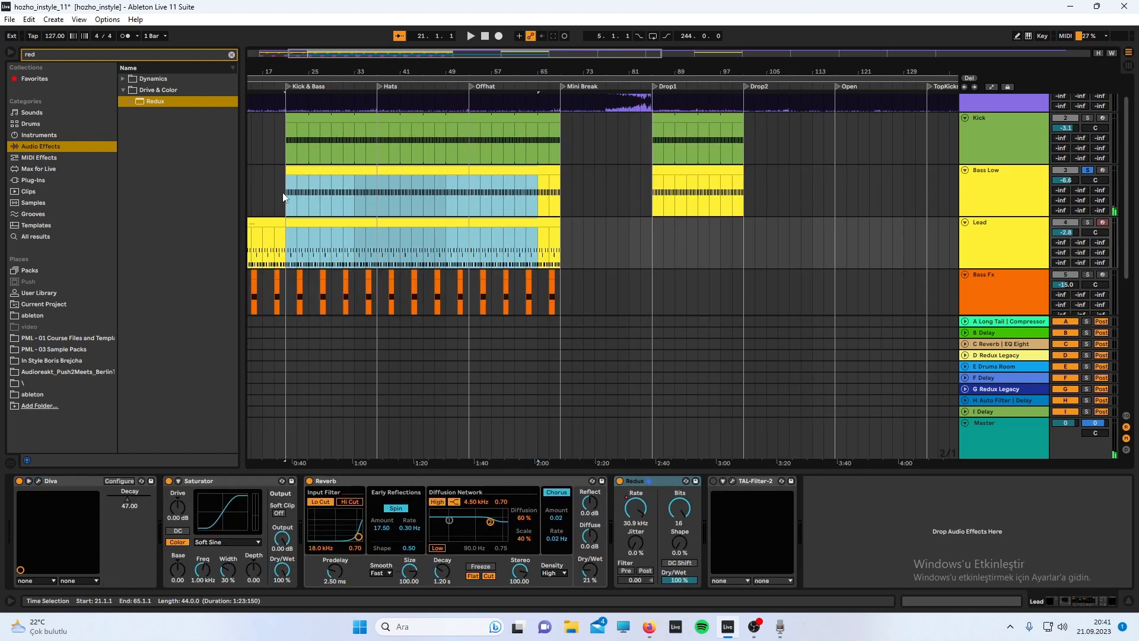
drag(284, 197, 560, 254)
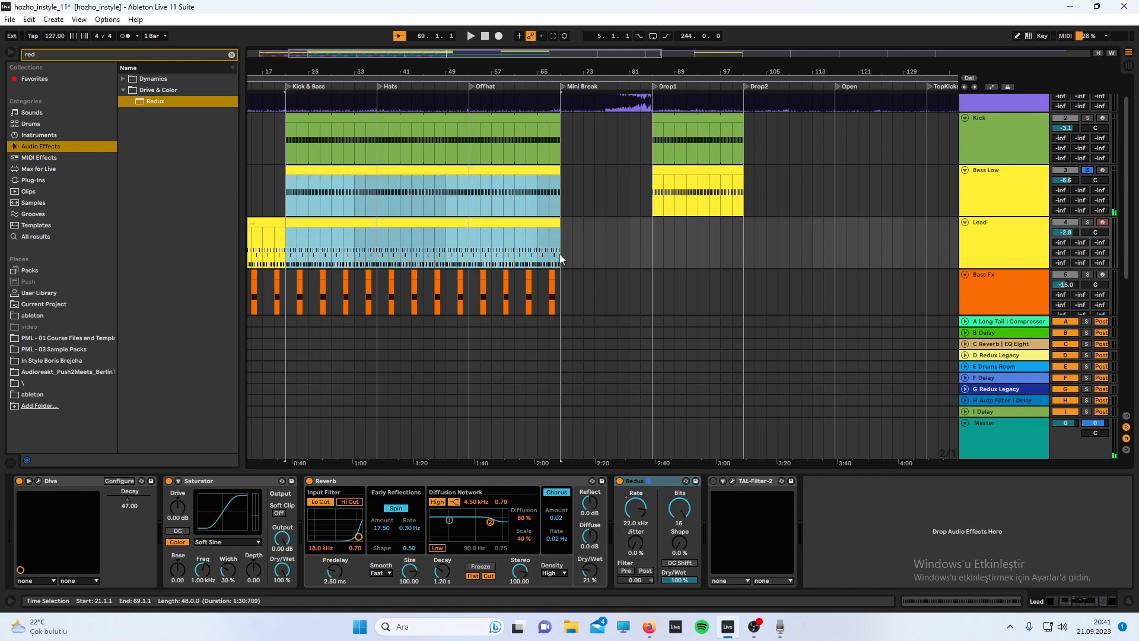
scroll(1002, 265, down, 5)
scroll(1057, 245, up, 4)
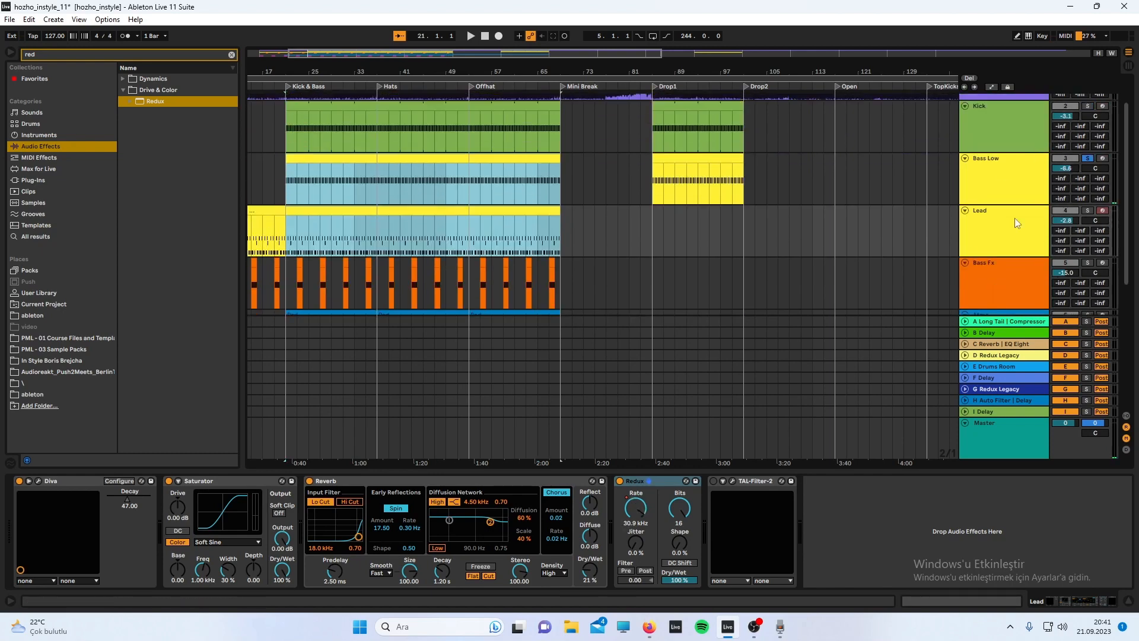
Step: Place the insert mark at the Kick & Bass marker and play the soloed Bass Low from there
click(284, 216)
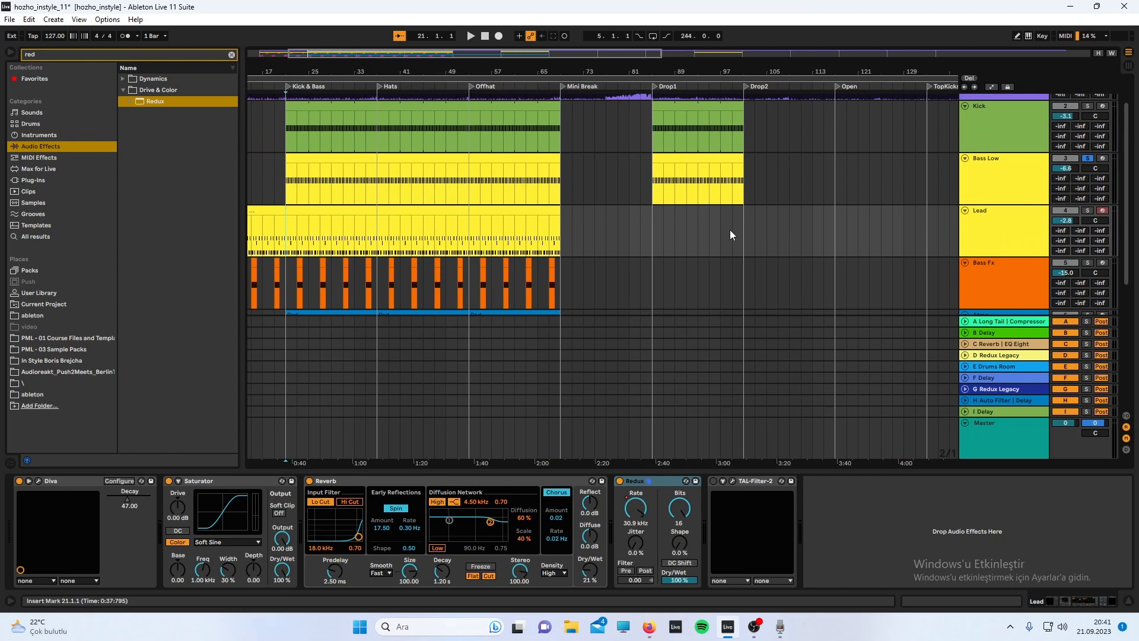
scroll(263, 220, up, 2)
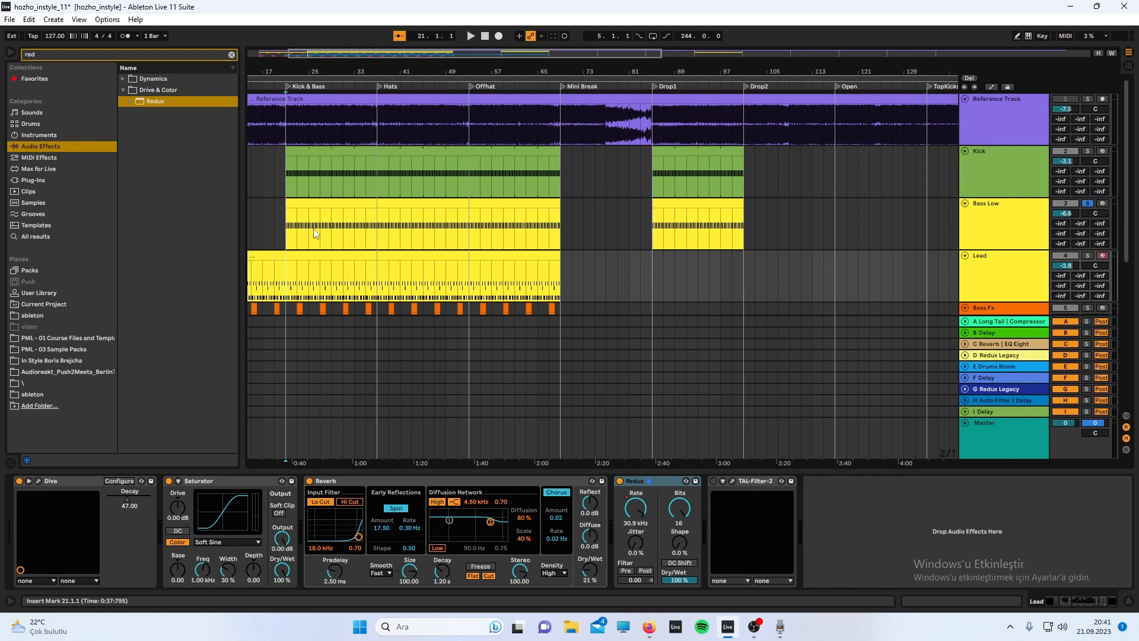
click(333, 206)
scroll(268, 229, left, 2)
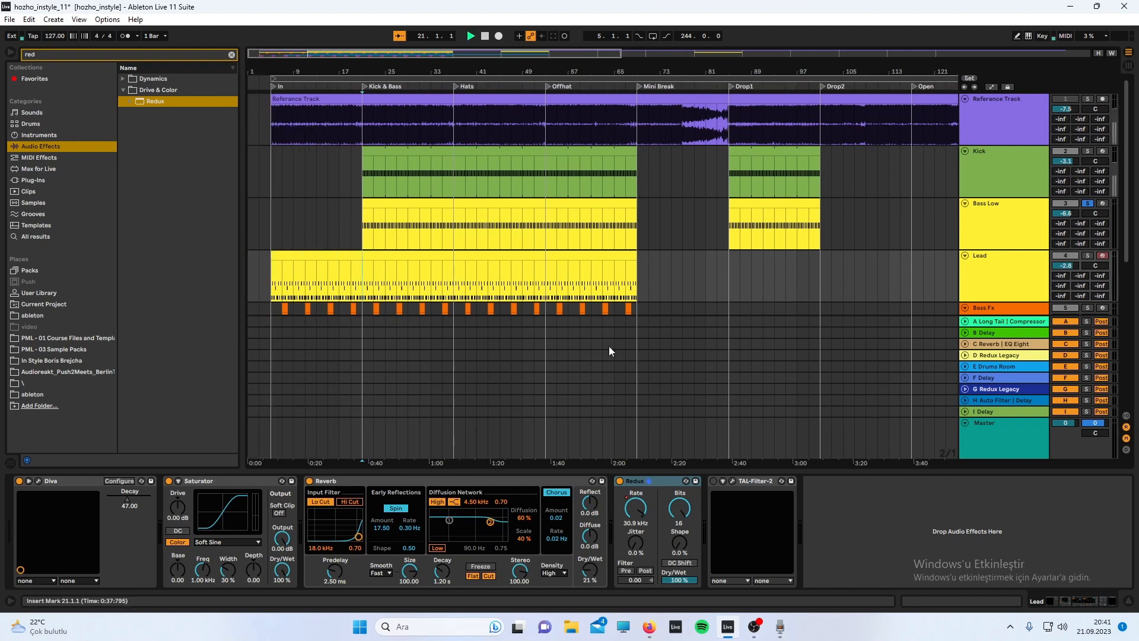
key(space)
Step: Open the Bass Low track's Diva, play the bass with the instrument in view, and close its window
click(976, 225)
click(39, 481)
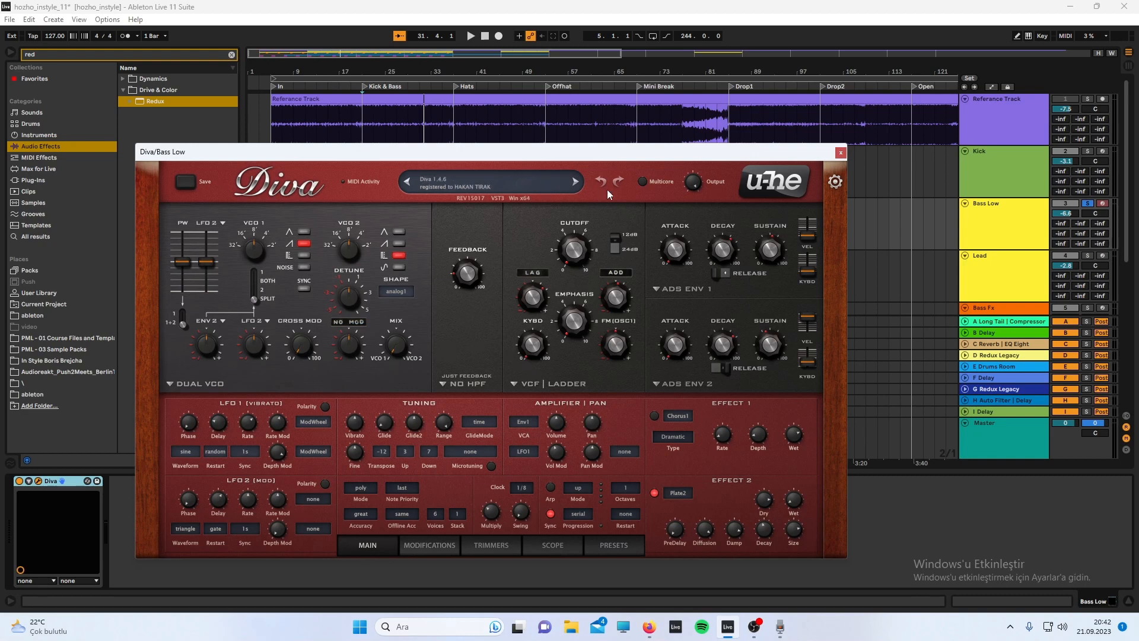
key(space)
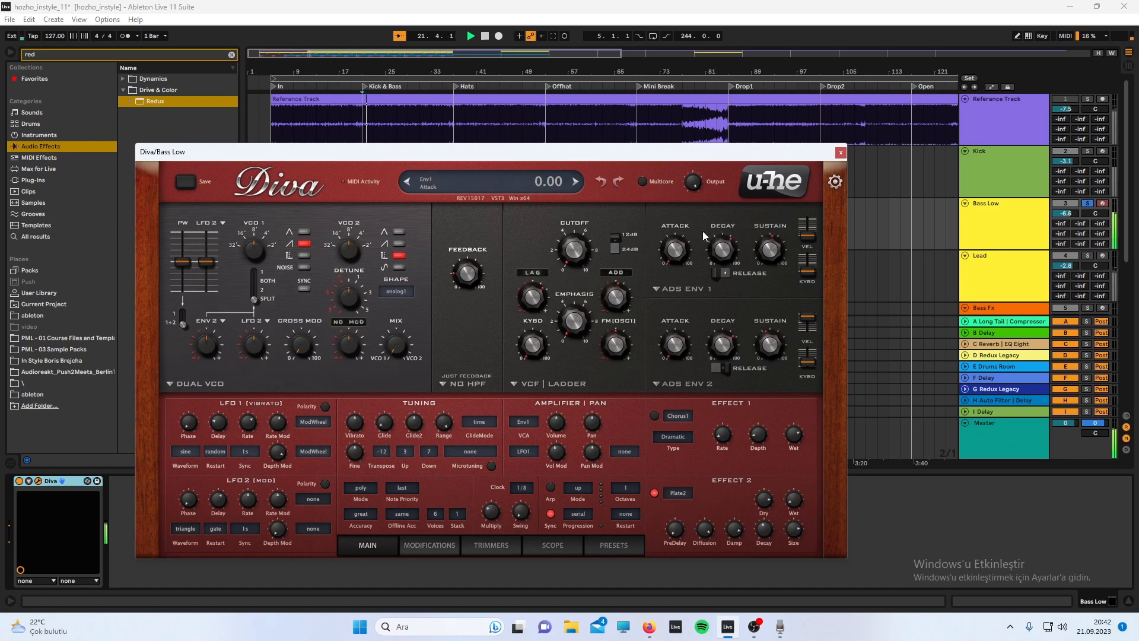
click(840, 152)
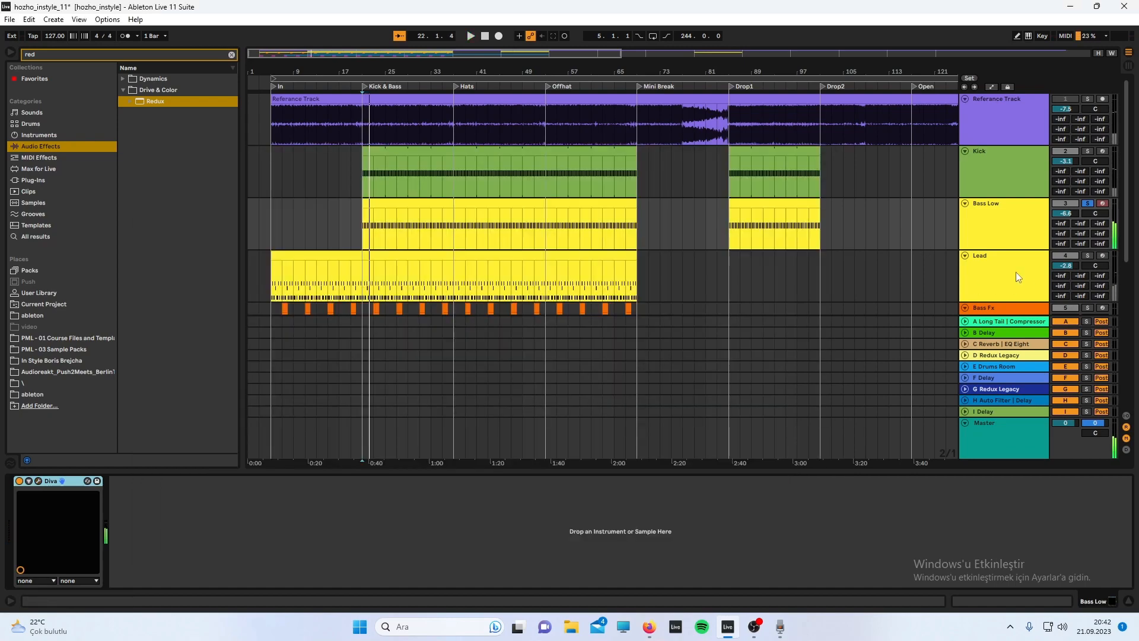
Step: Switch the solo to the Lead track, check the notes of its intro clip, and return to its device chain
click(1015, 271)
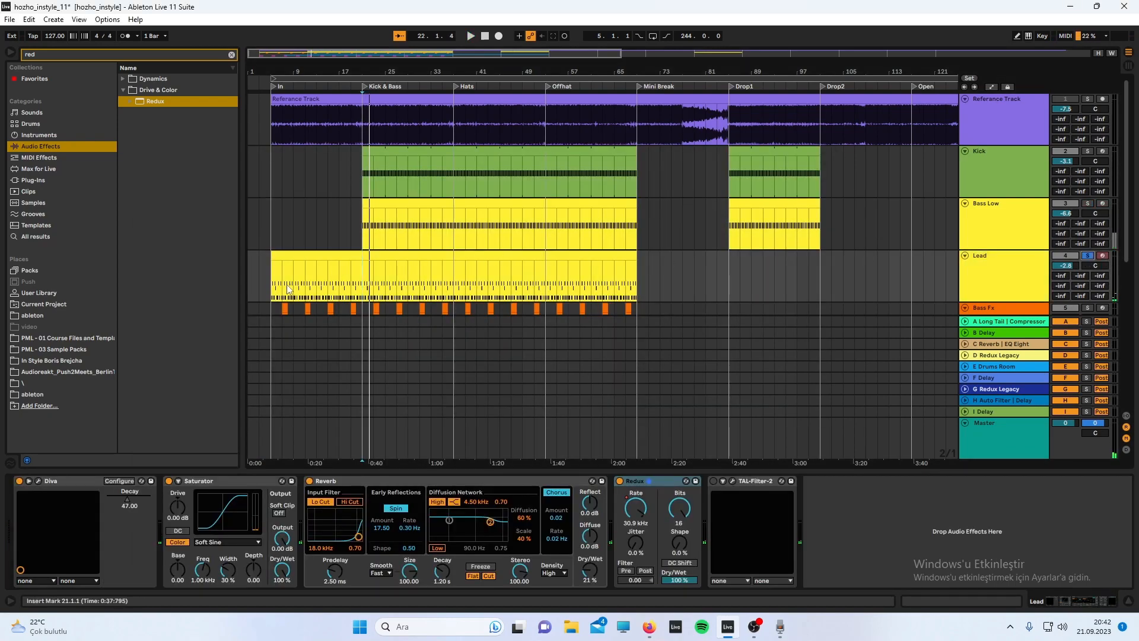
drag(287, 290, 362, 288)
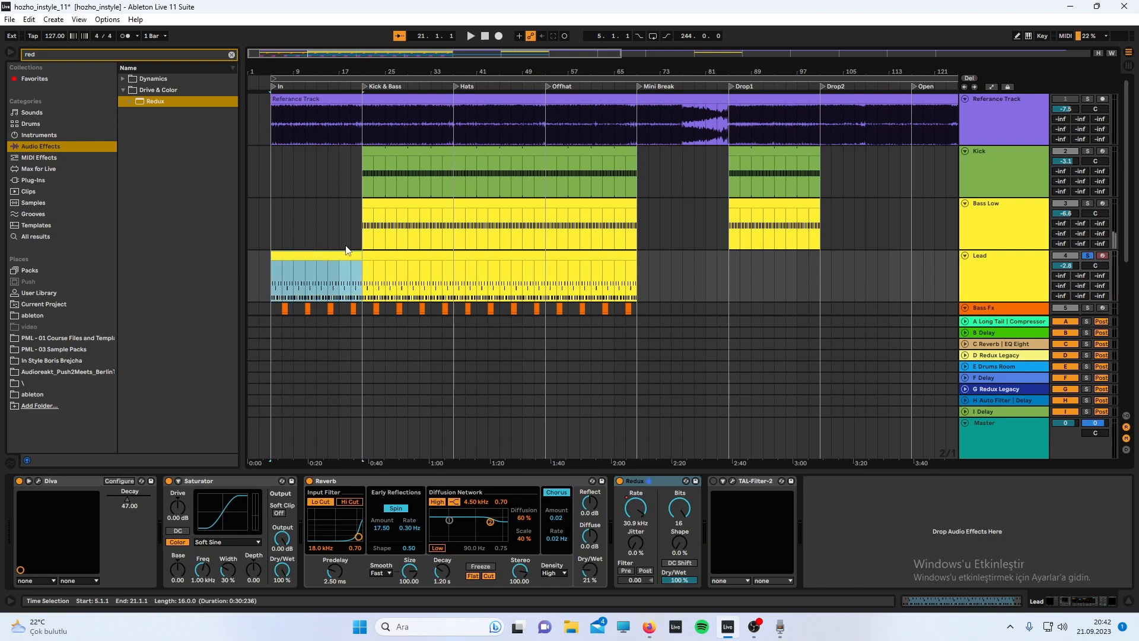
double_click(321, 255)
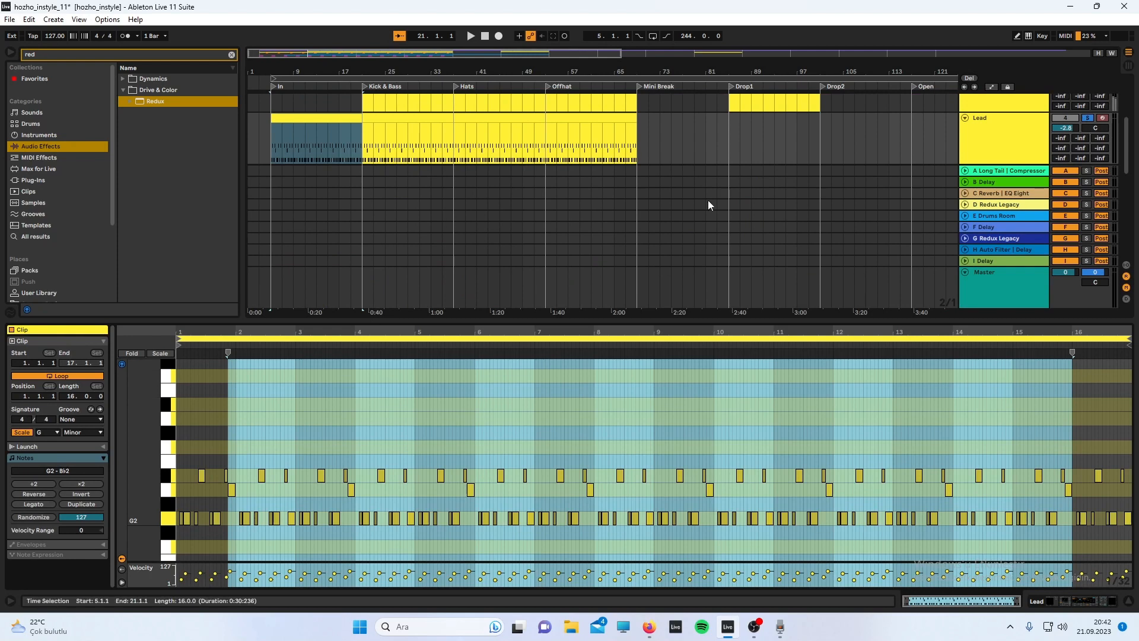
double_click(1009, 157)
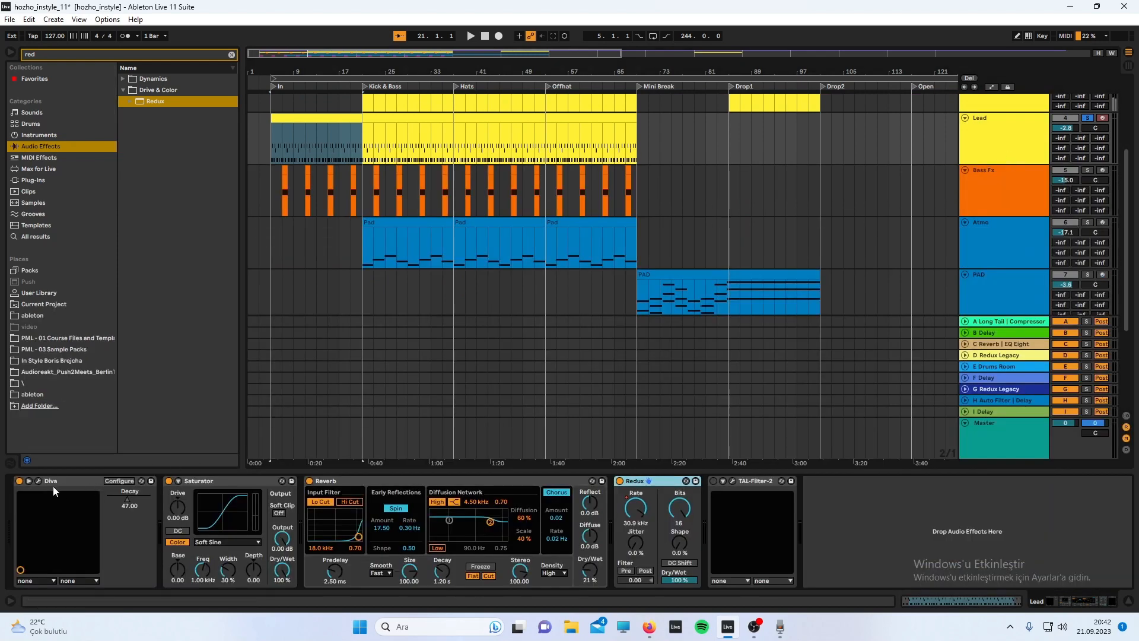
Step: Open the Lead track's Diva, move its window clear of the Lead clips, and play the soloed Lead
click(38, 481)
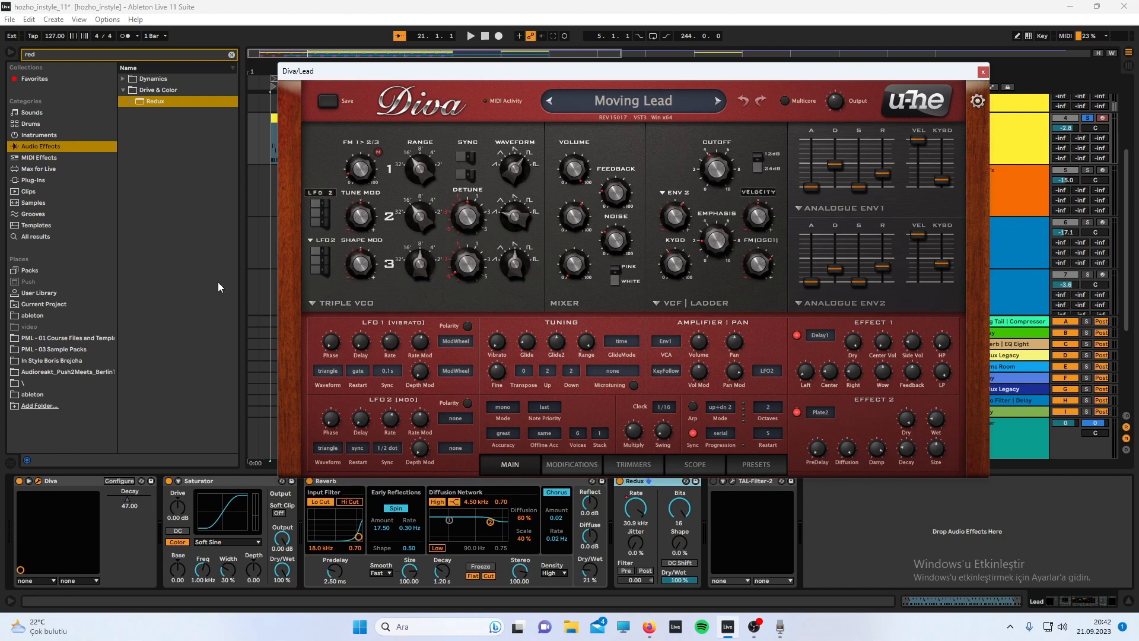
drag(555, 78, 389, 190)
key(space)
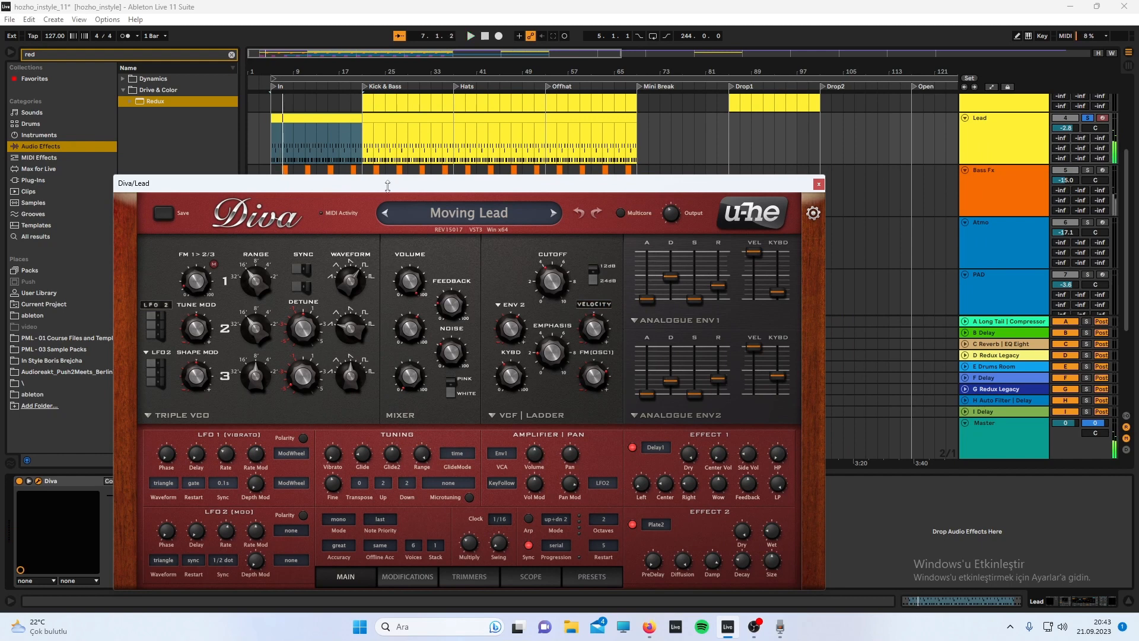
mouse_move(343, 330)
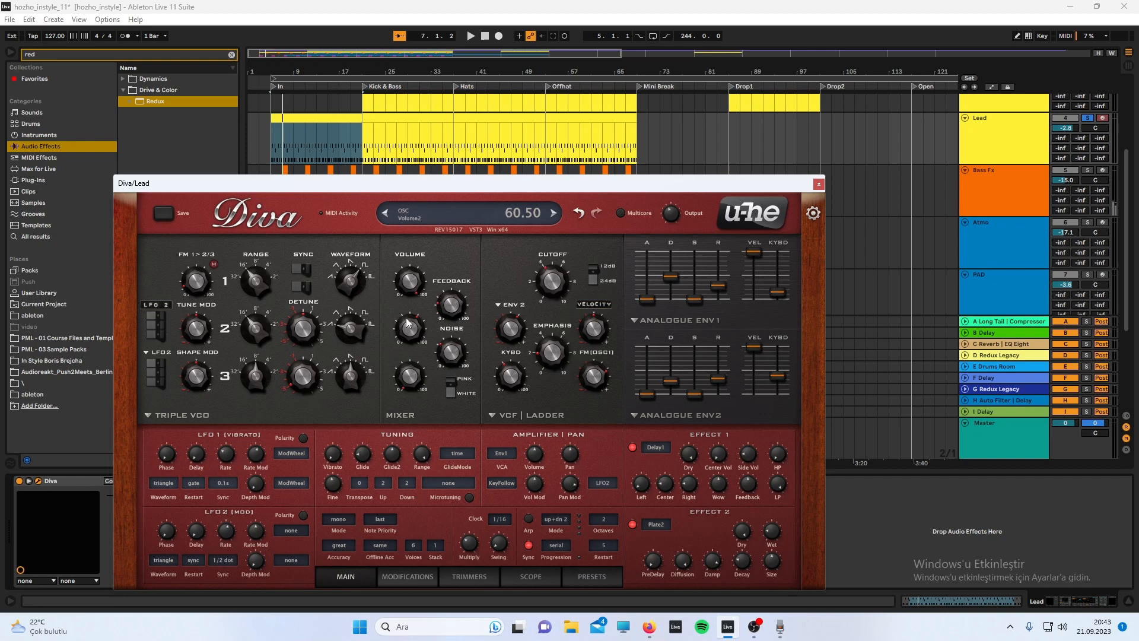
key(space)
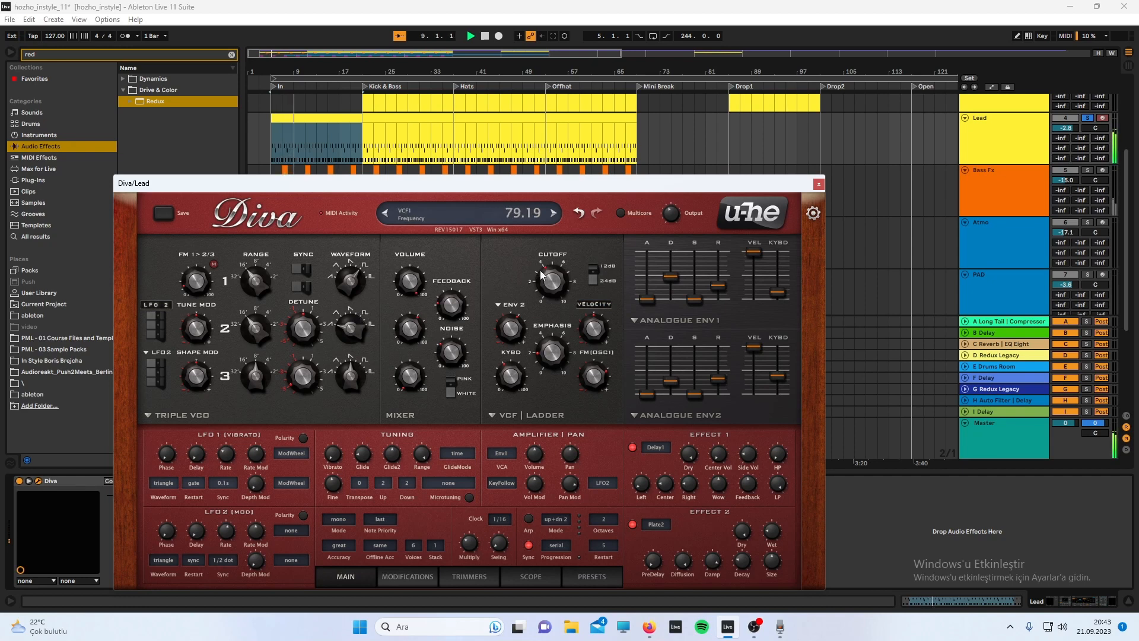
Step: Adjust the Lead Diva's filter cutoff to 77.69 while playing the intro section
mouse_move(546, 280)
mouse_down()
mouse_move(547, 251)
mouse_move(546, 297)
mouse_move(548, 281)
mouse_up()
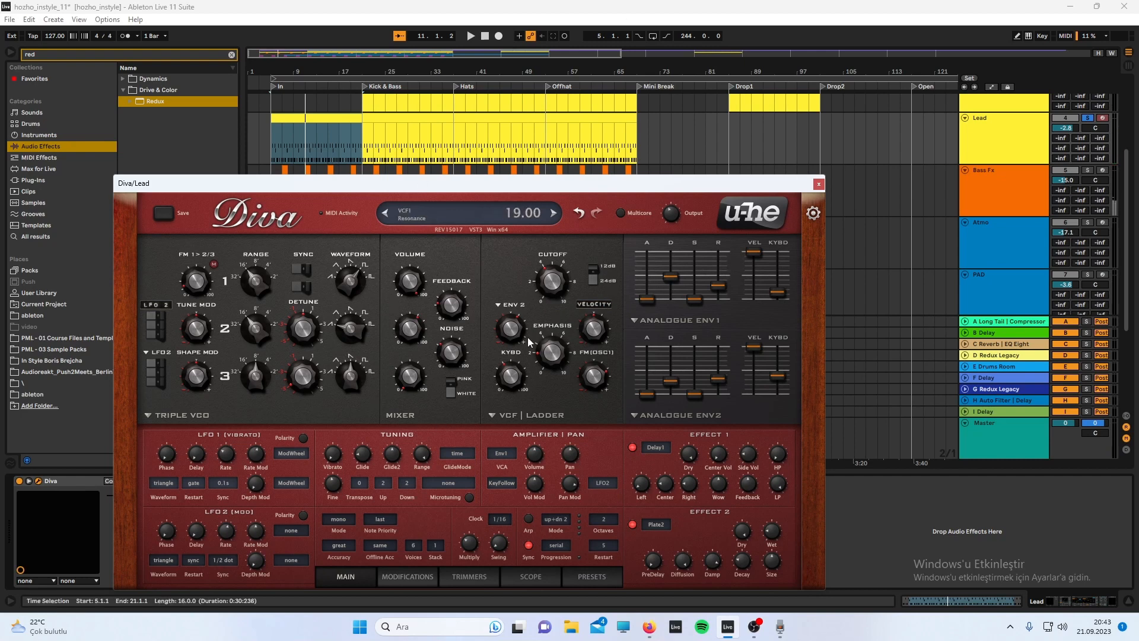
key(space)
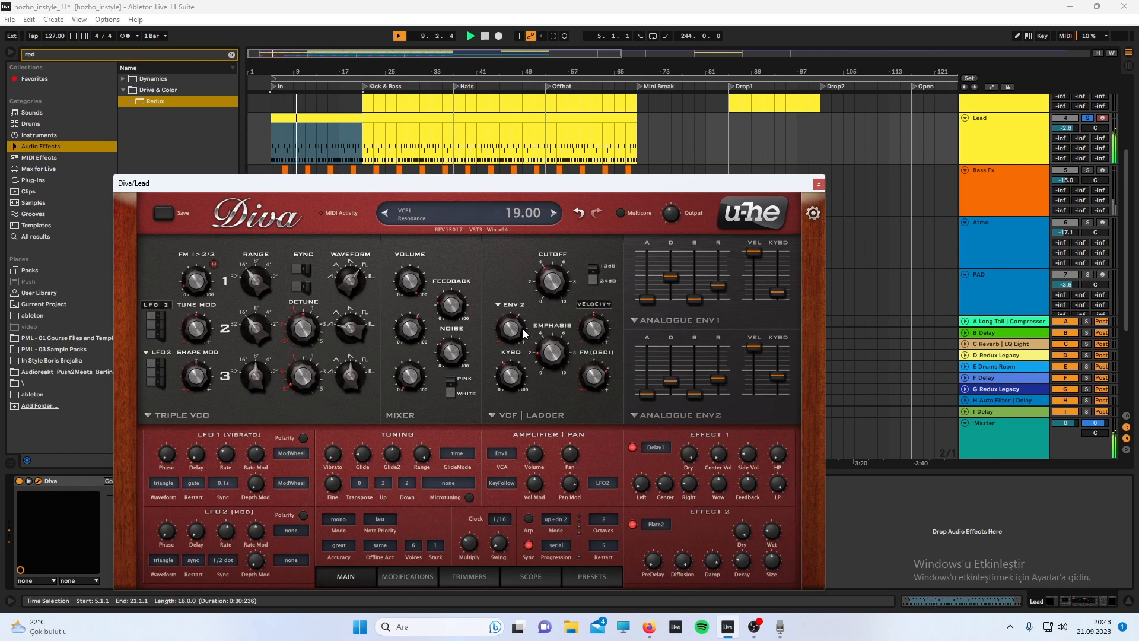
mouse_move(529, 301)
mouse_down()
mouse_move(542, 267)
mouse_move(517, 341)
mouse_move(548, 249)
mouse_move(509, 321)
mouse_move(521, 281)
mouse_move(511, 343)
mouse_move(510, 312)
mouse_up()
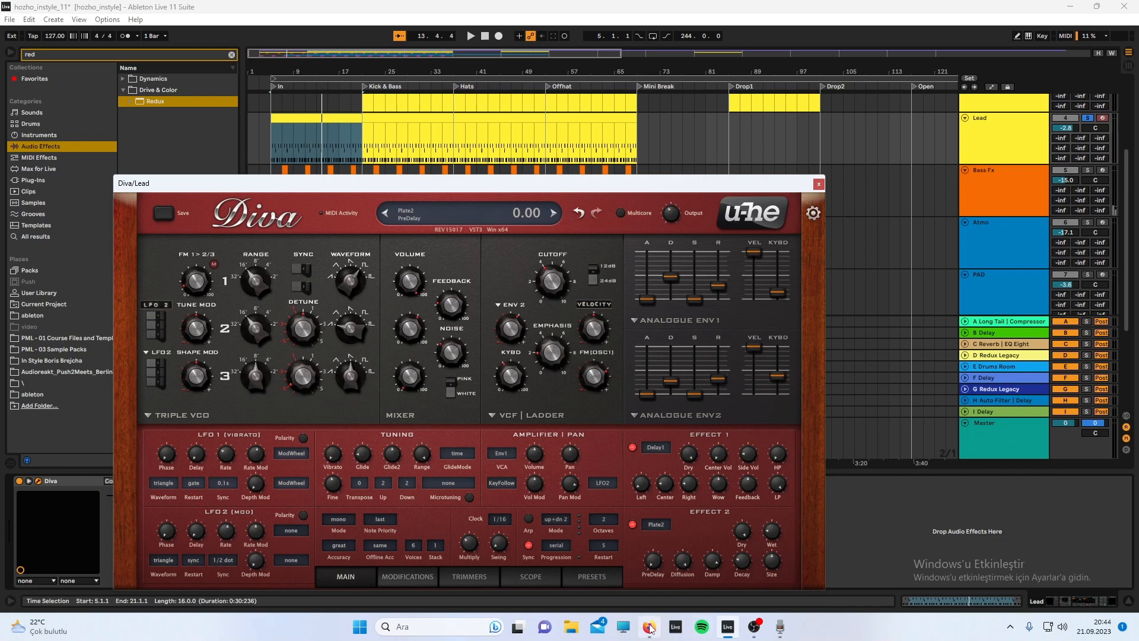
Step: Open the Save Preset dialog for the Lead sound, cancel it without saving, and close the Diva window
click(162, 212)
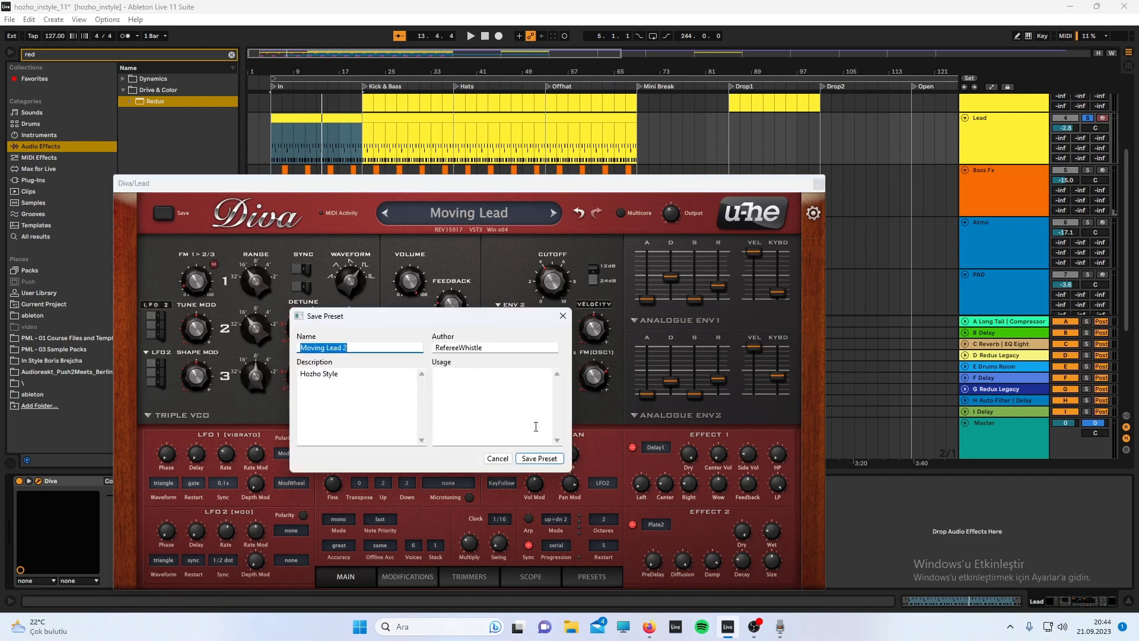
click(498, 458)
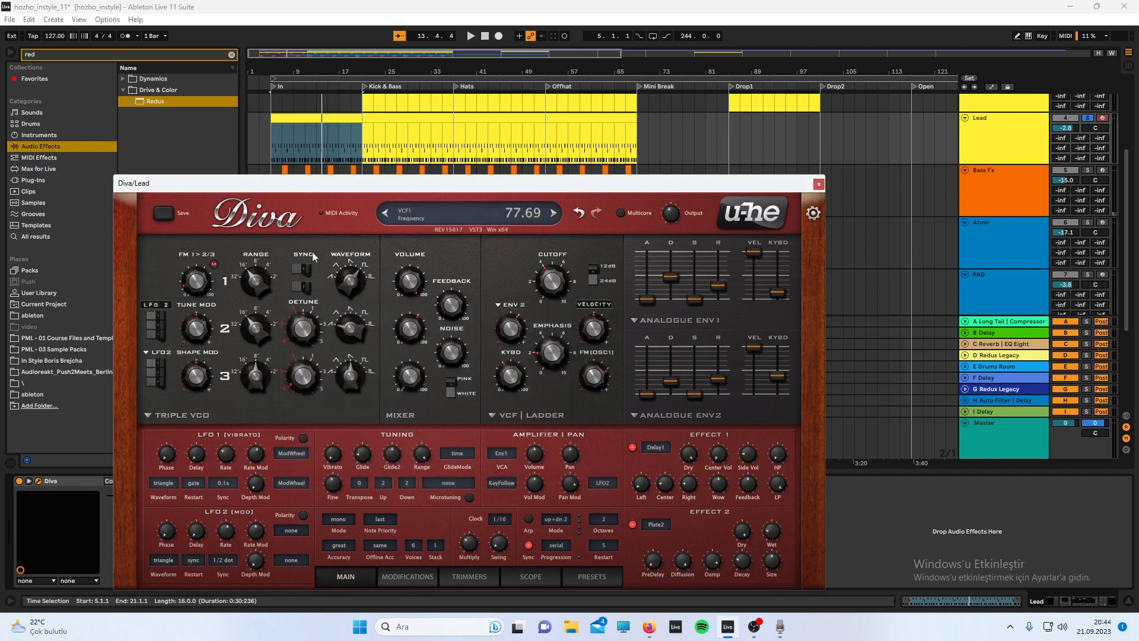
click(818, 185)
Step: Audition the Saturator's Medium Curve and Hard Curve while playing the Lead, and return the curve type to Soft Sine
click(209, 483)
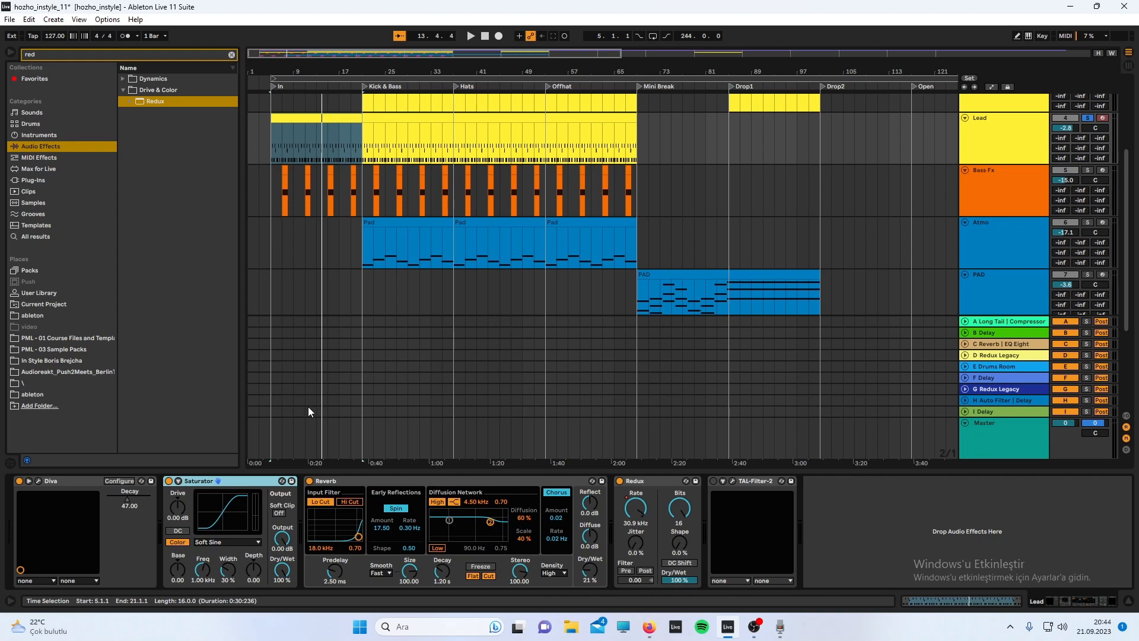
click(226, 541)
click(225, 568)
key(space)
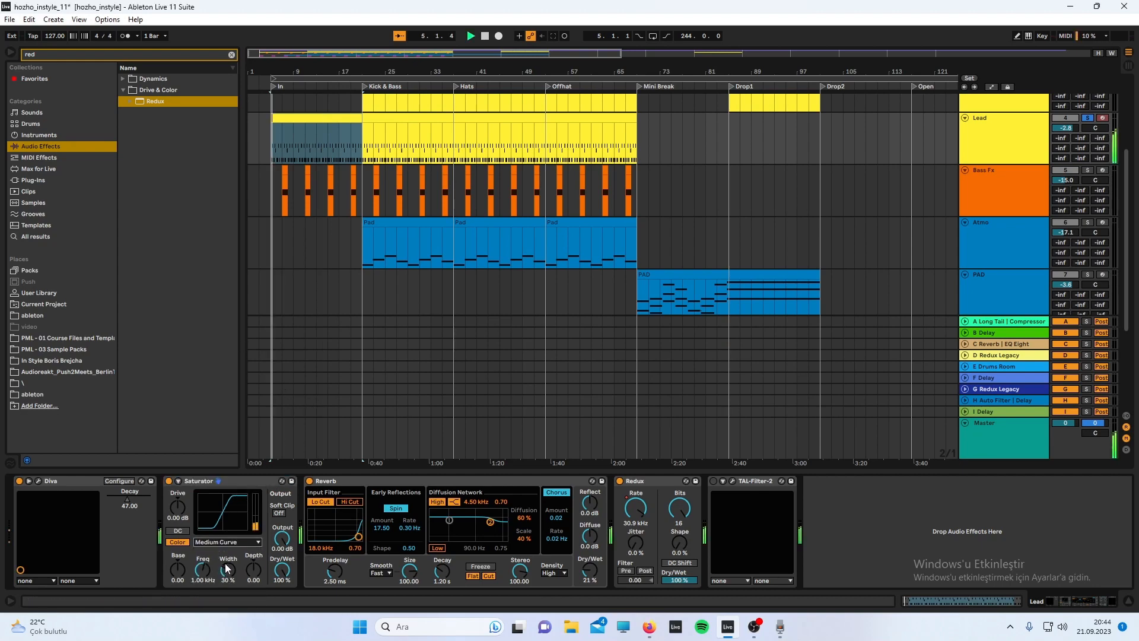
click(230, 542)
click(211, 577)
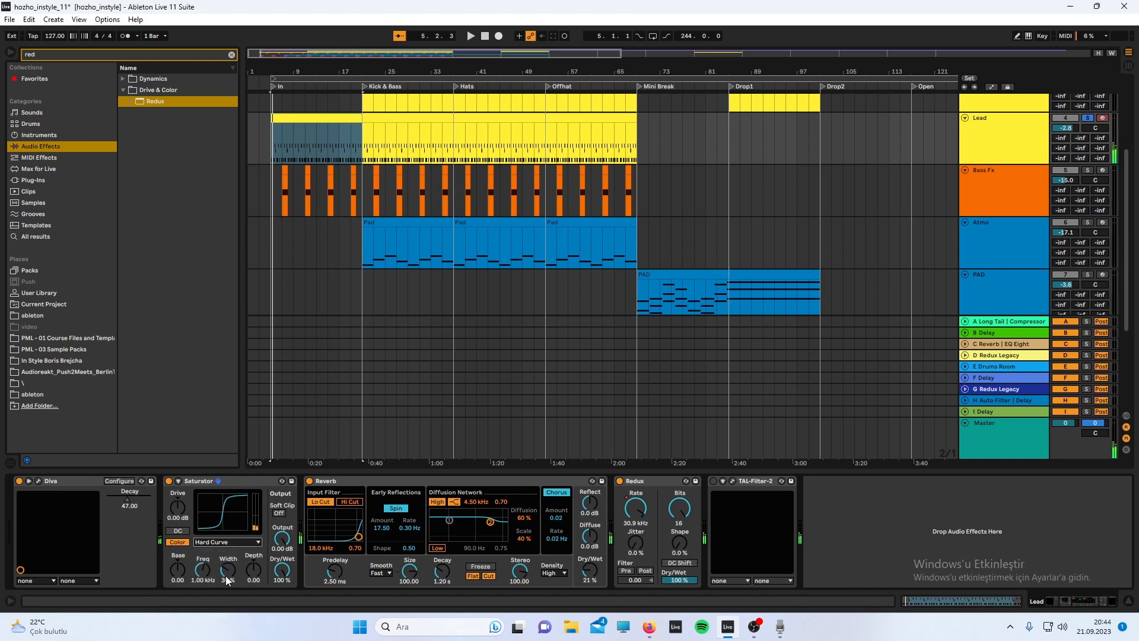
click(227, 541)
click(231, 561)
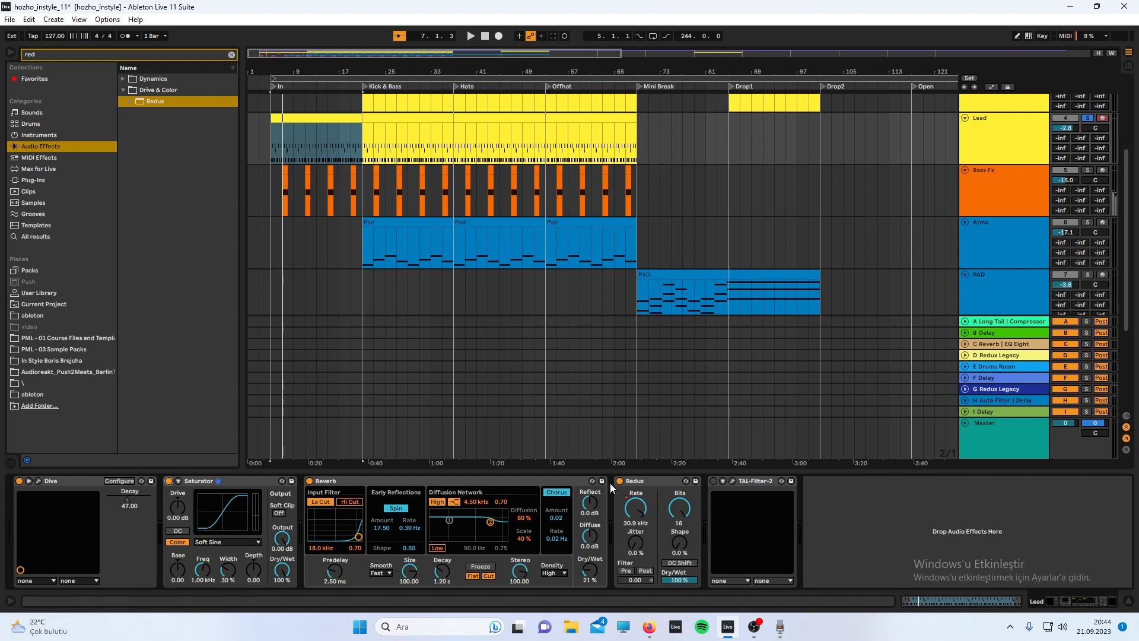
Step: Play the Lead from bar 17 and show the automation of the Redux Rate
click(345, 146)
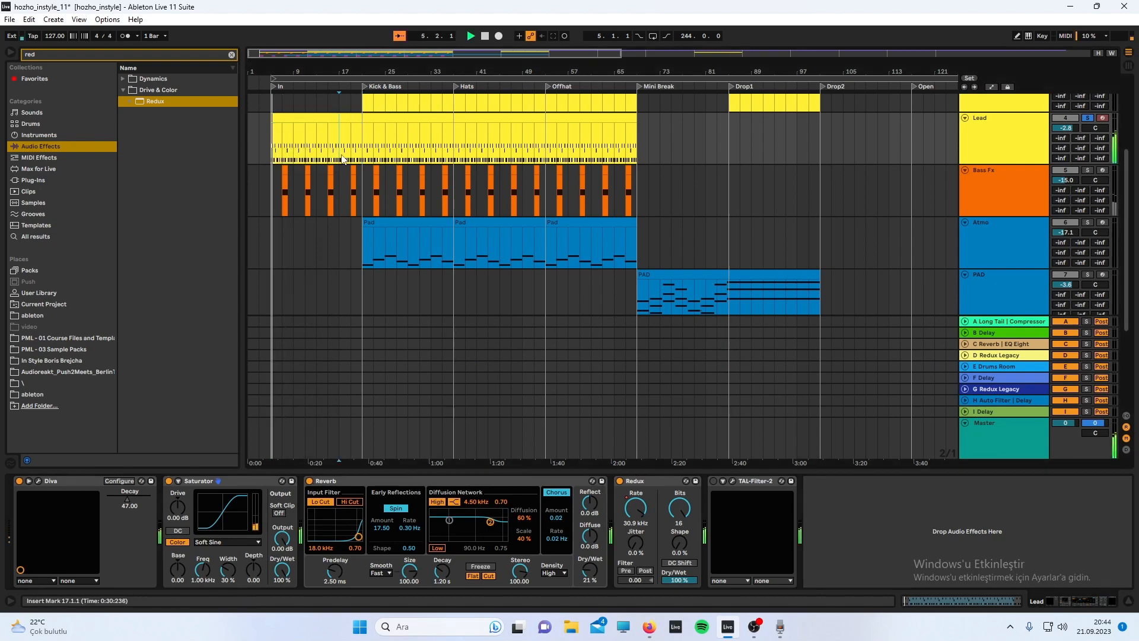
key(space)
right_click(632, 508)
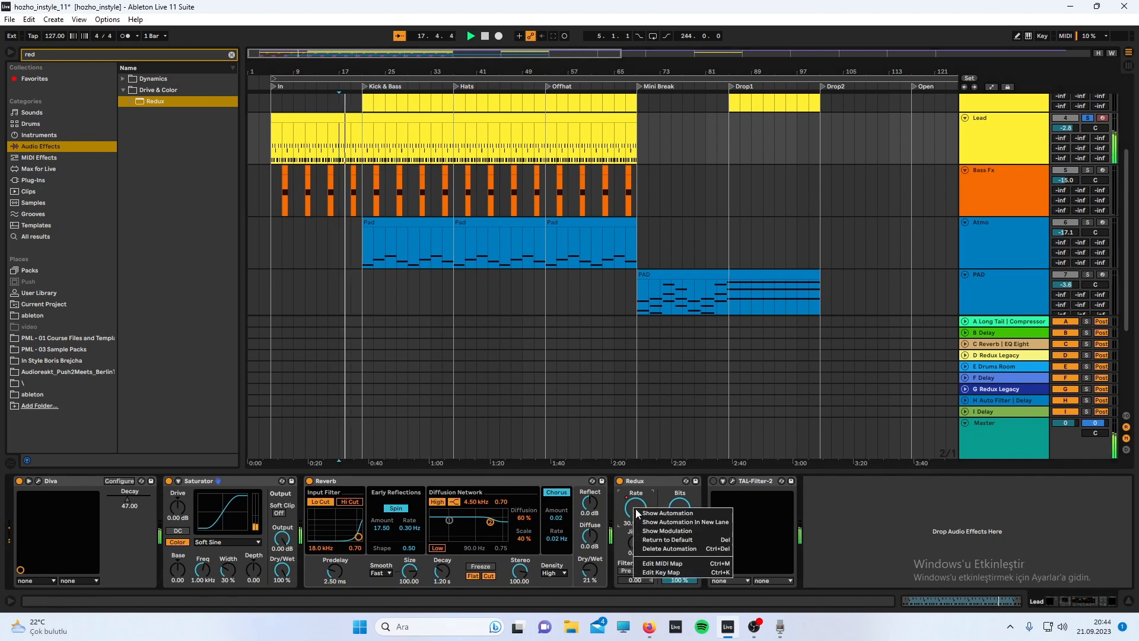
click(649, 513)
Step: Play the Lead from bar 45 to hear its Redux Sample Rate automation up to the Offhat marker
click(500, 154)
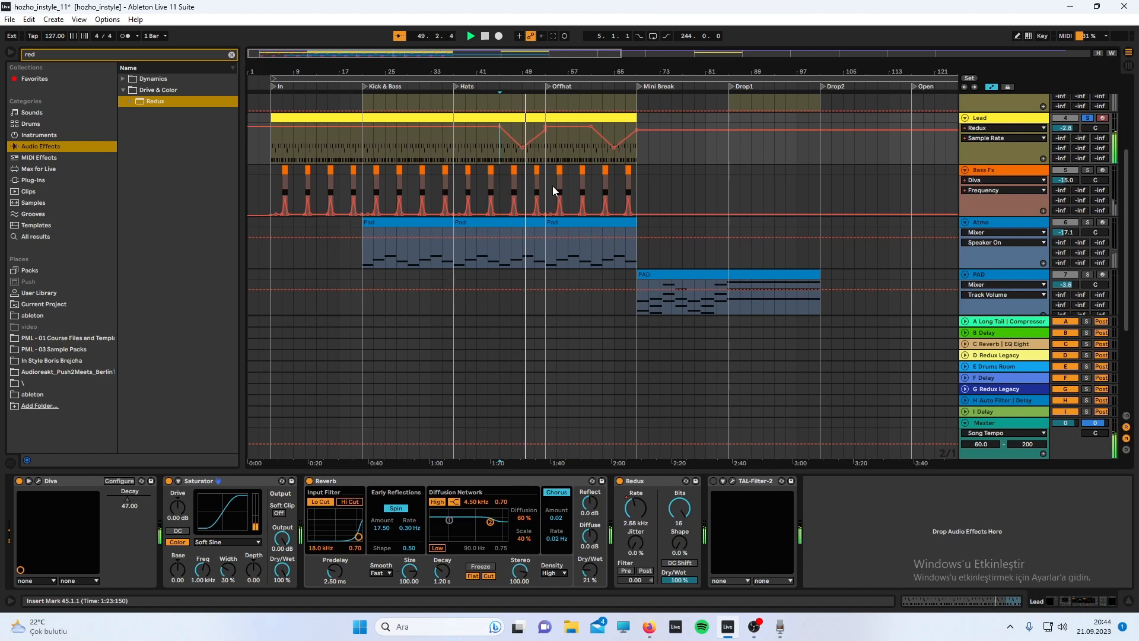
key(space)
key(space)
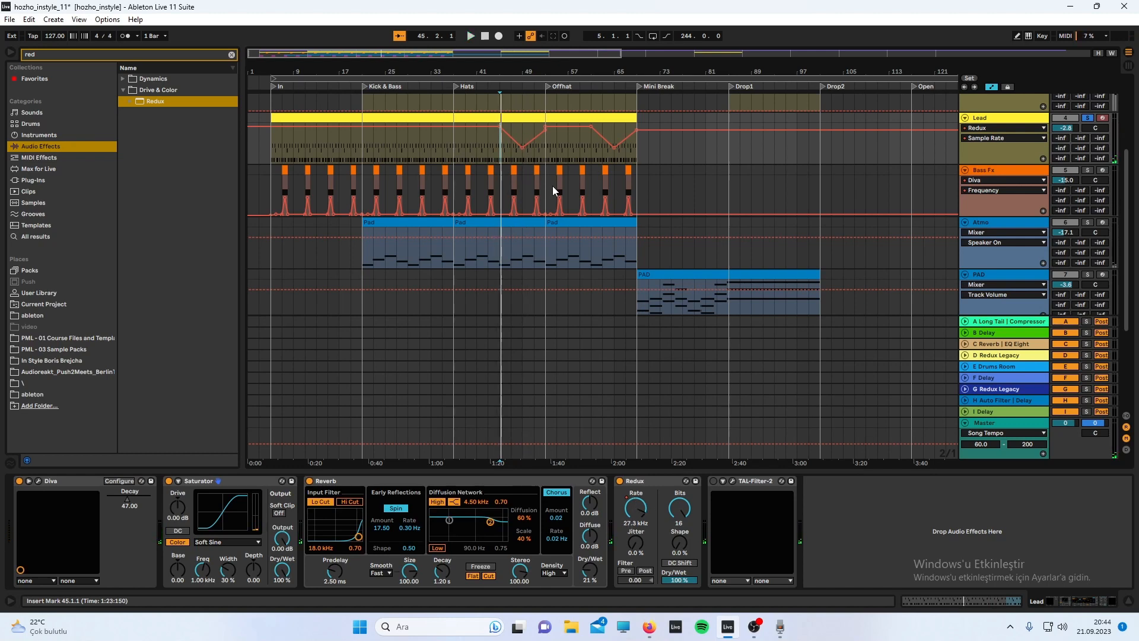
key(space)
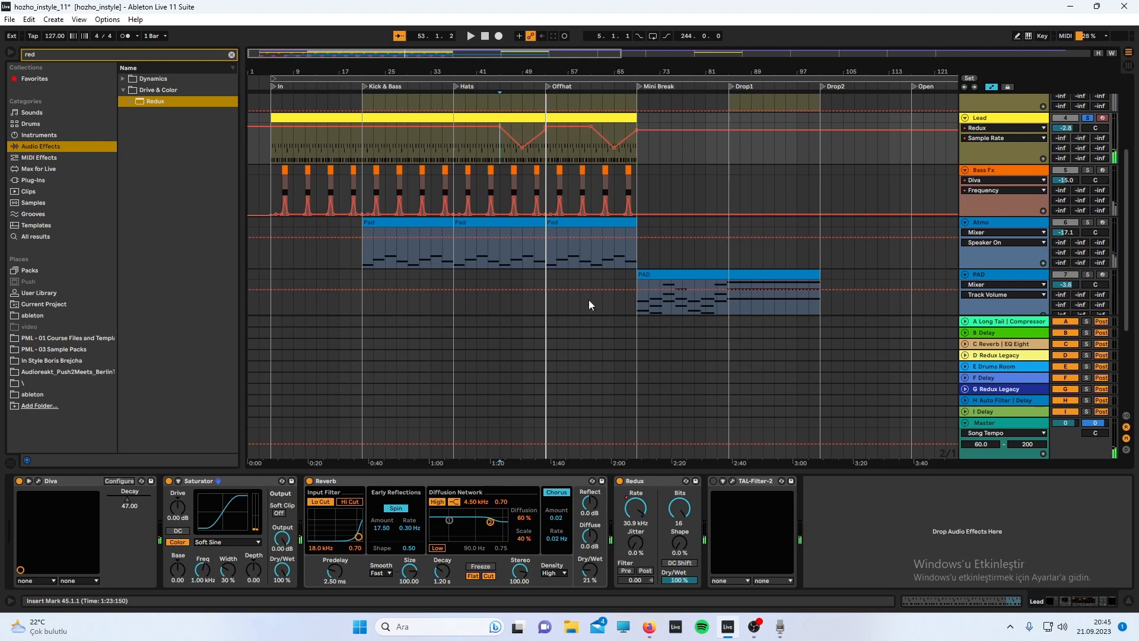
Step: Turn off the Lead solo and the automation display, and open the notes of the Lead's intro clip
click(1085, 118)
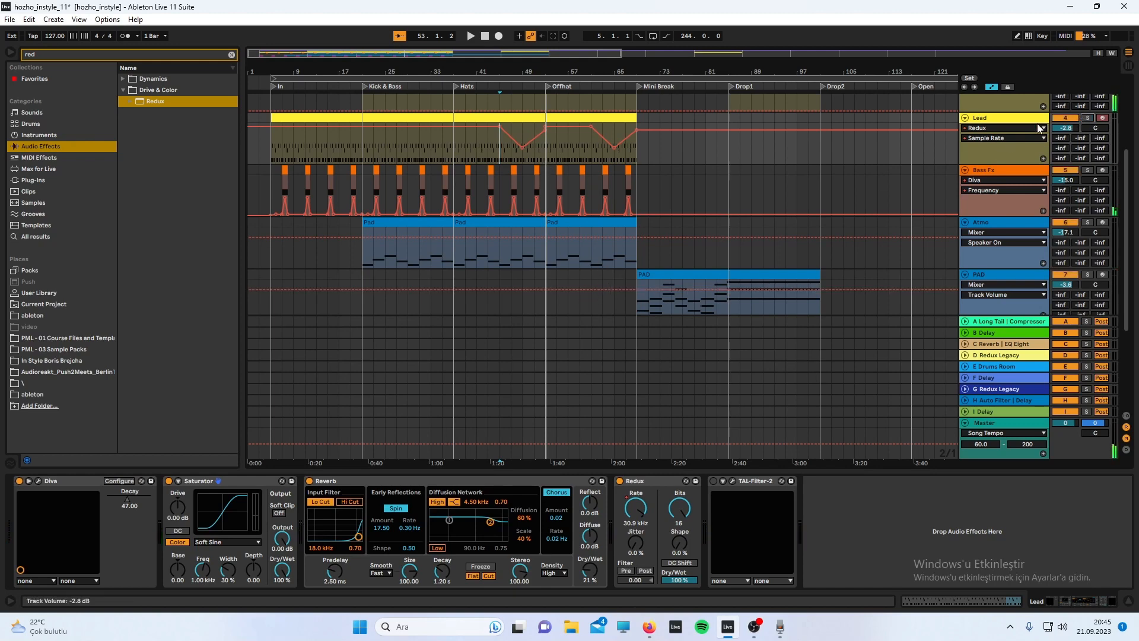
click(991, 87)
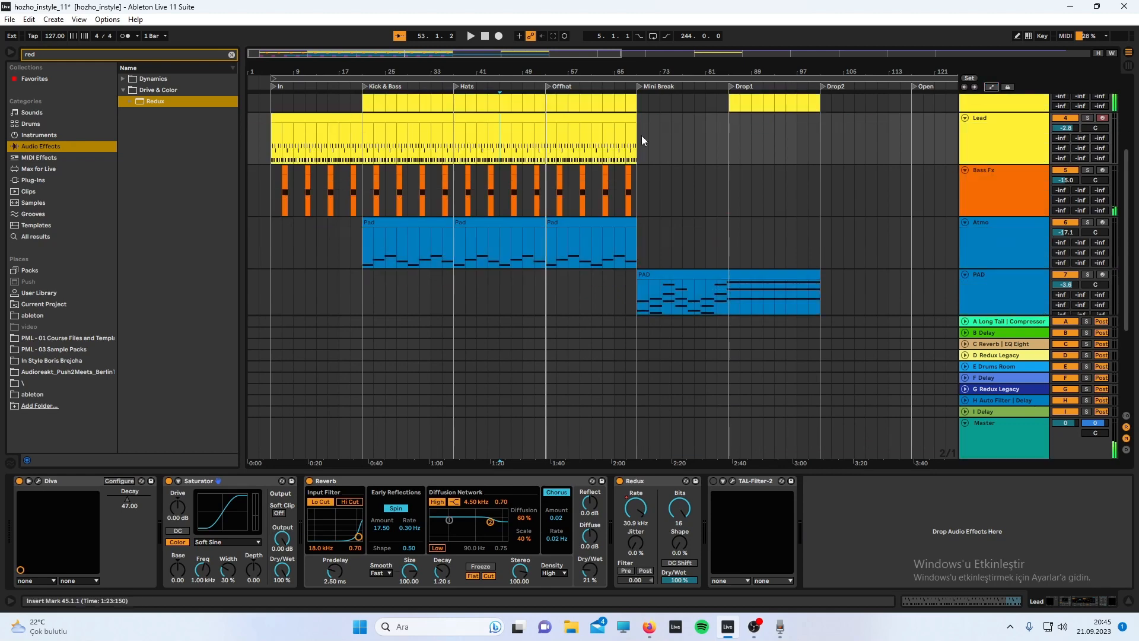
double_click(294, 125)
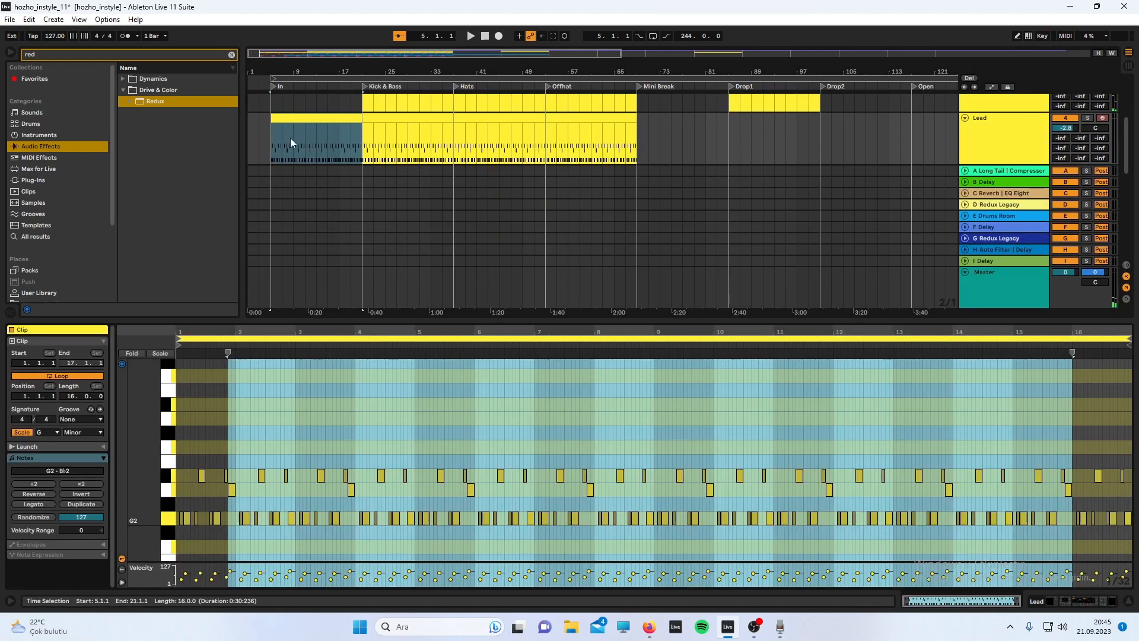
Step: Select the Lead clip's G2, B♭2 and A2 notes row by row to examine its pitches
click(167, 518)
click(170, 476)
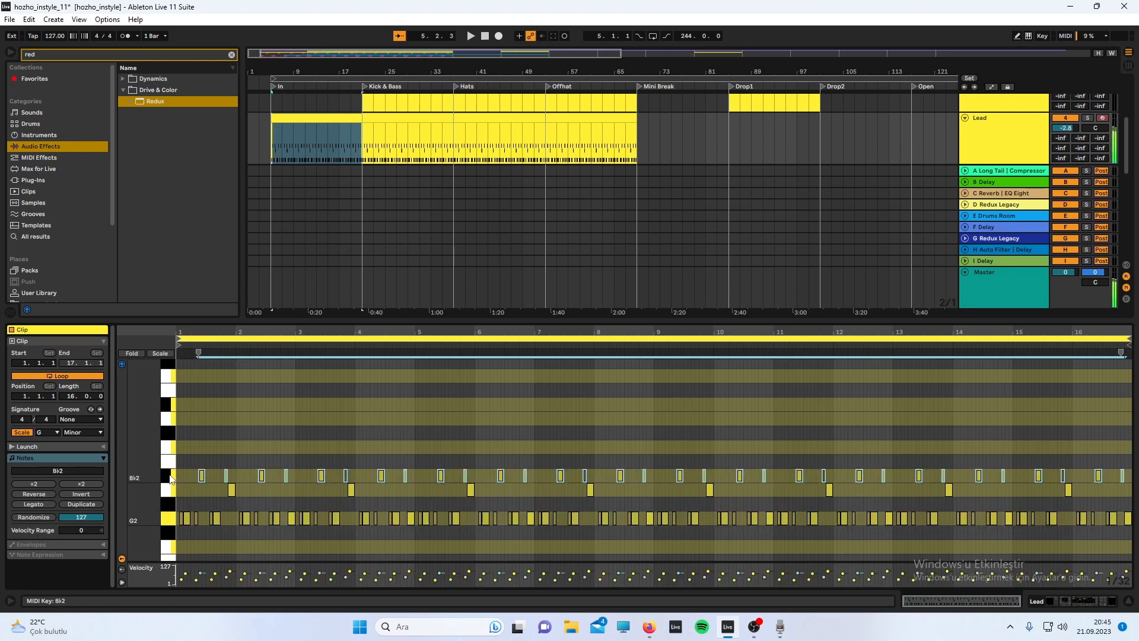
click(171, 433)
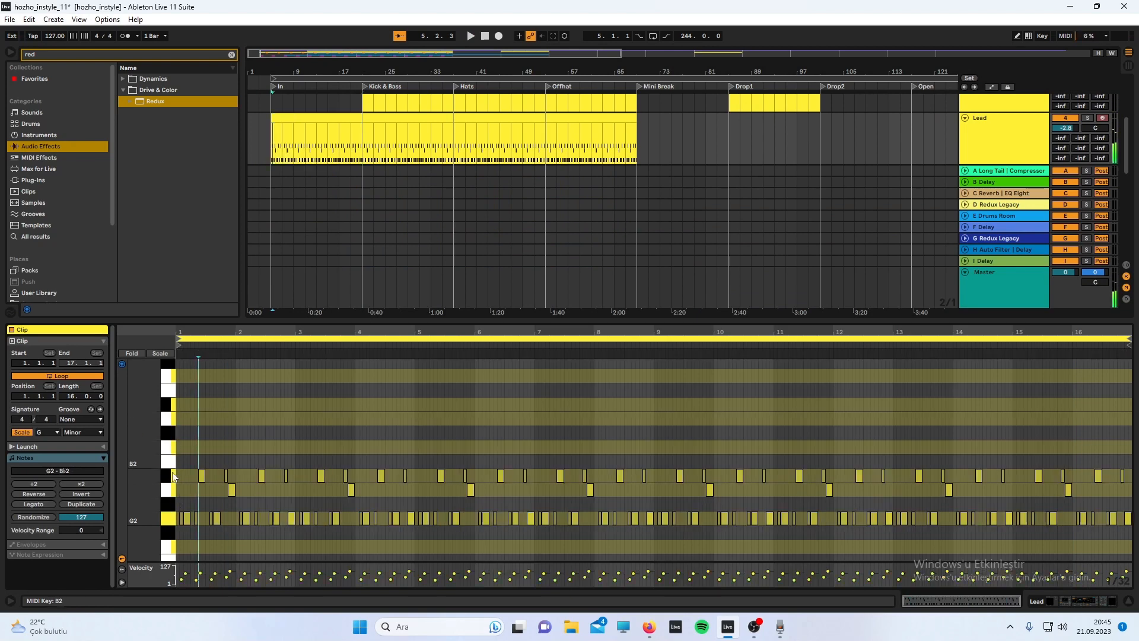
click(169, 518)
click(169, 476)
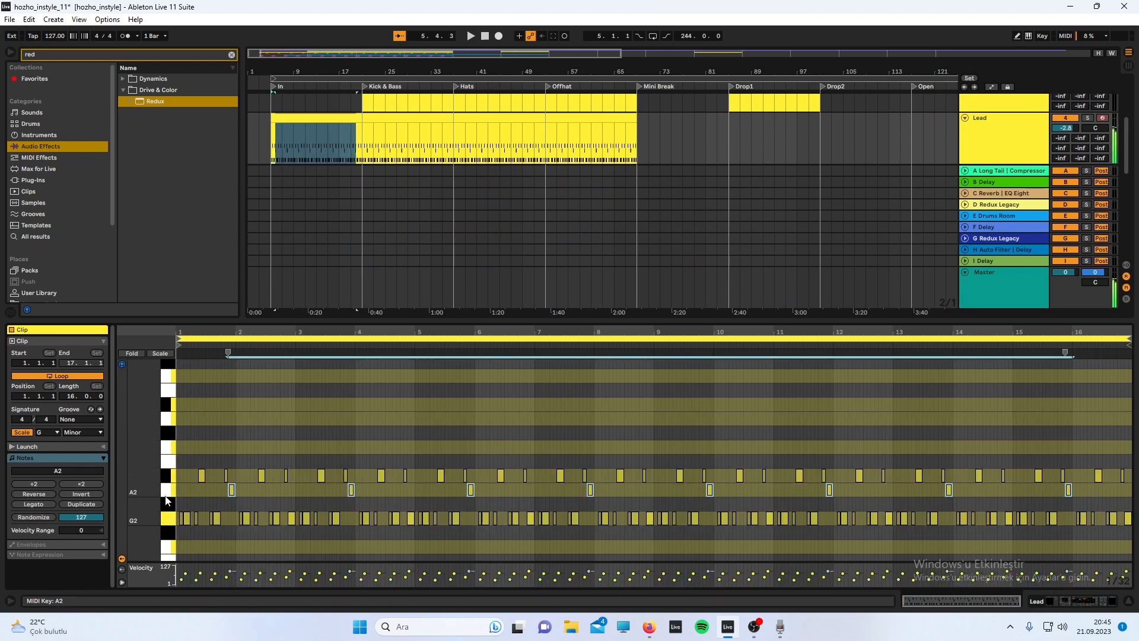
Step: Select the notes in the Lead clip's first bar and those in its second bar to compare the two phrases
click(282, 498)
ctrl+scroll(223, 492, up, 3)
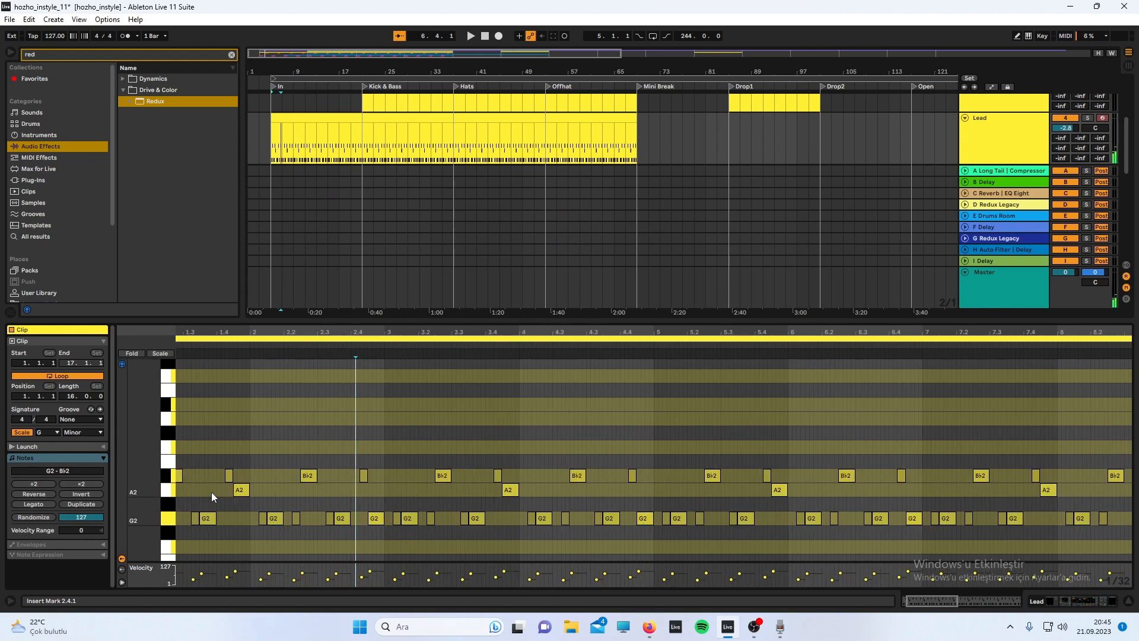
scroll(206, 496, left, 2)
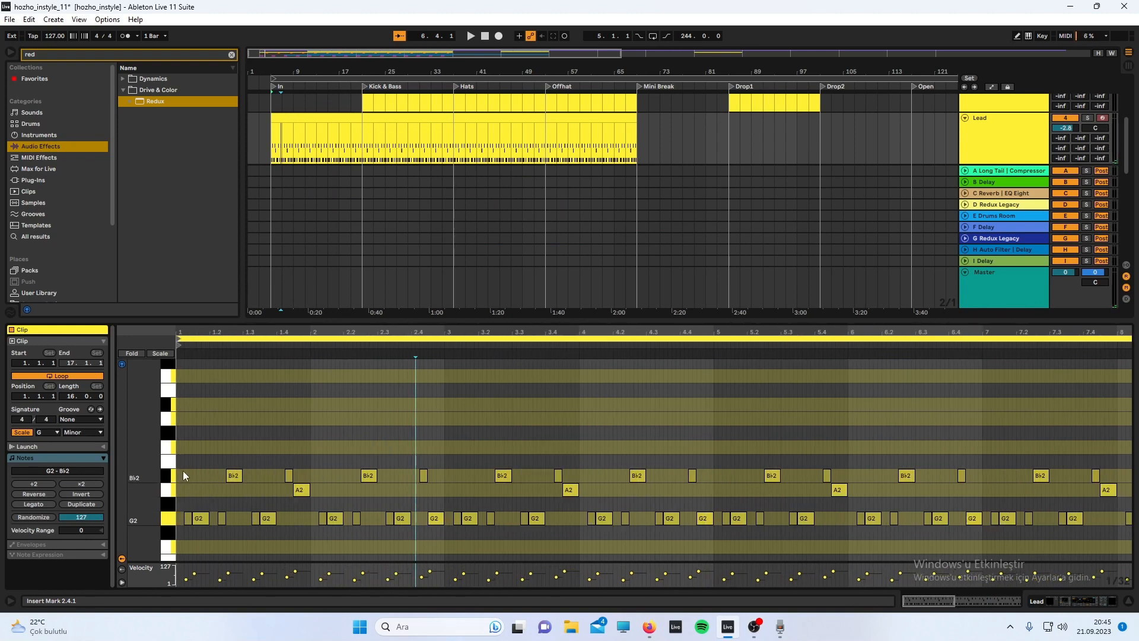
drag(183, 470, 309, 542)
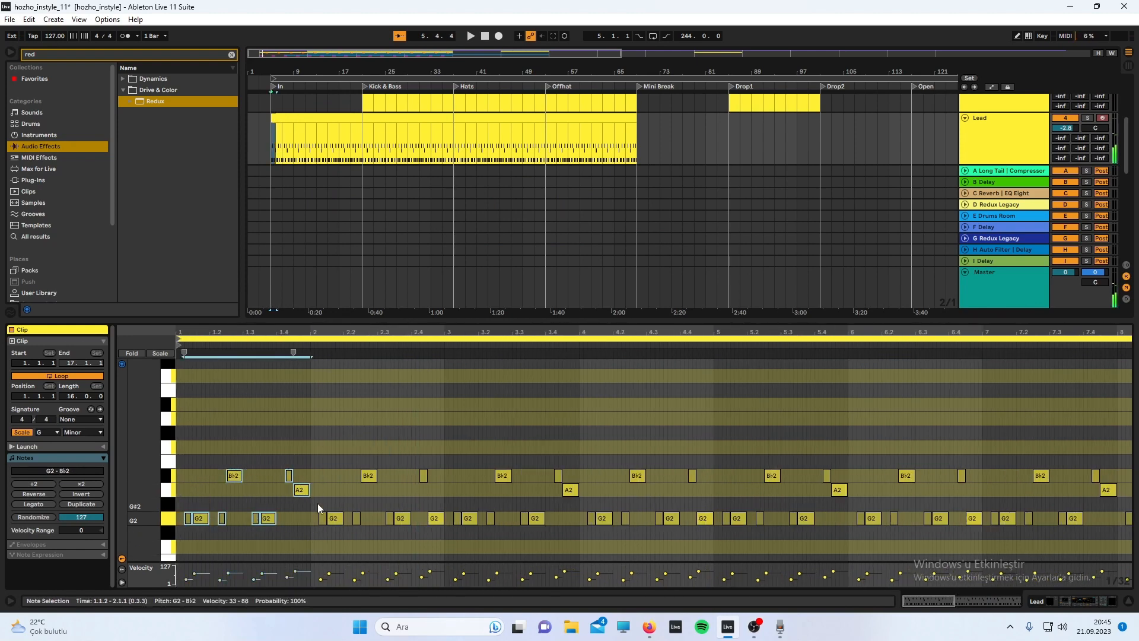
drag(315, 469, 445, 534)
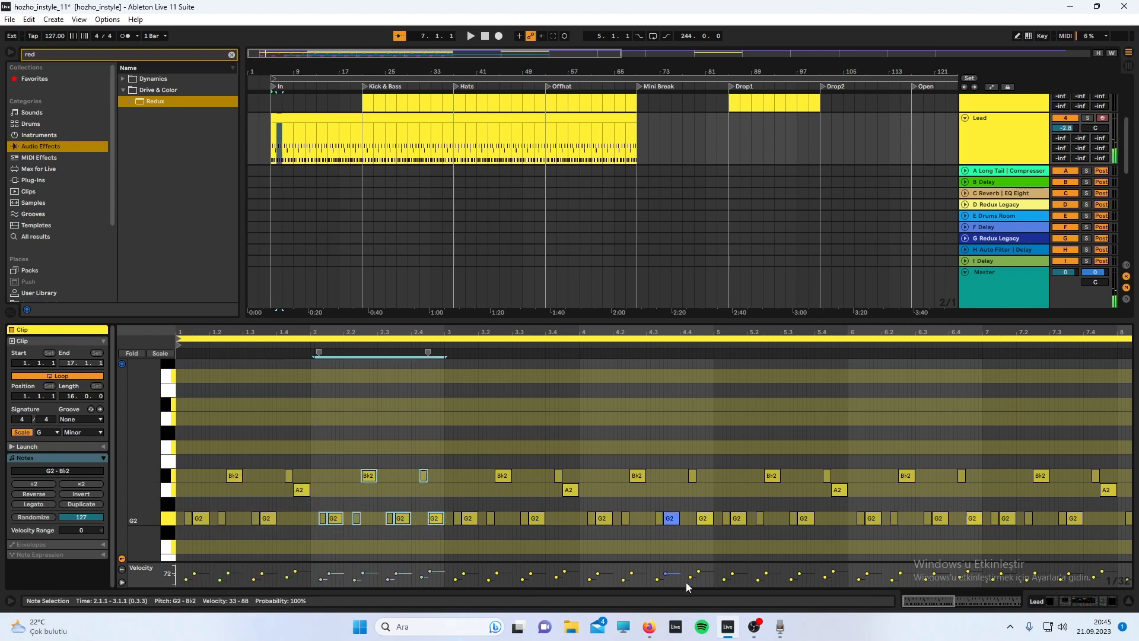
Step: Switch to OBS to check the recording, and return to Ableton Live with the Lead clip's G2 notes selected
click(757, 630)
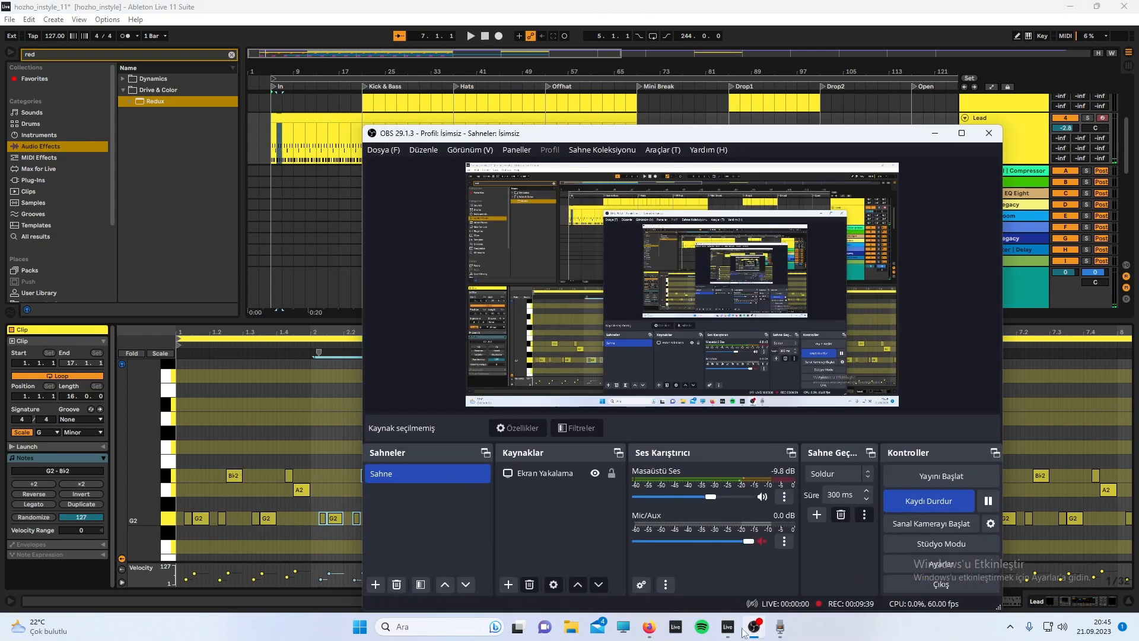
click(169, 518)
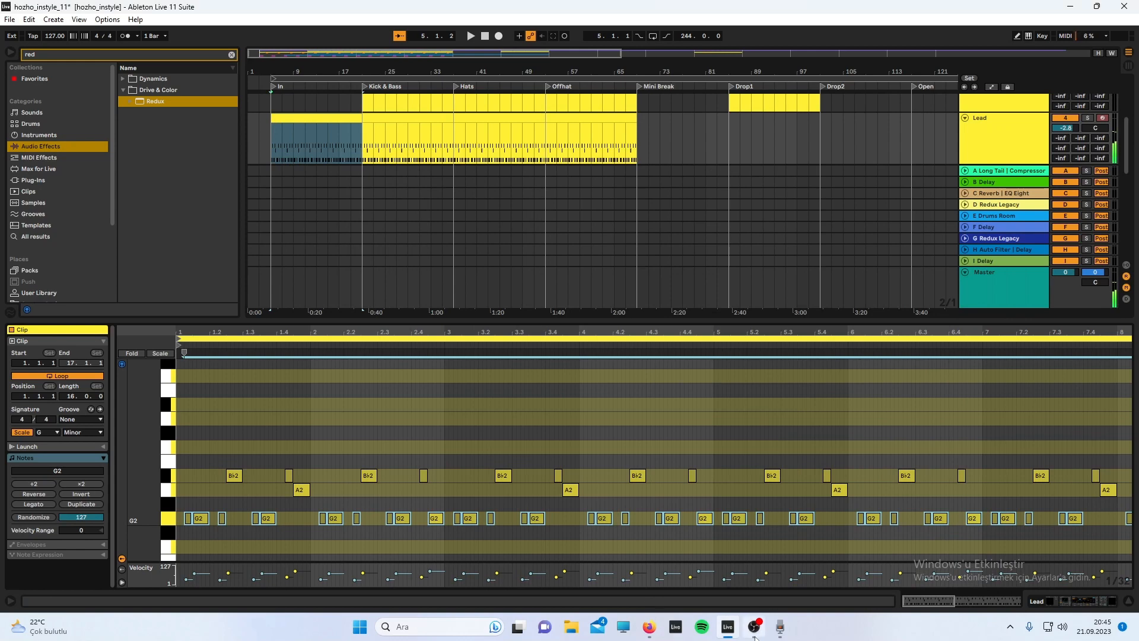
click(755, 628)
click(755, 627)
Step: Select the first bar's notes in the Lead clip and play its opening bars several times from the start
click(218, 457)
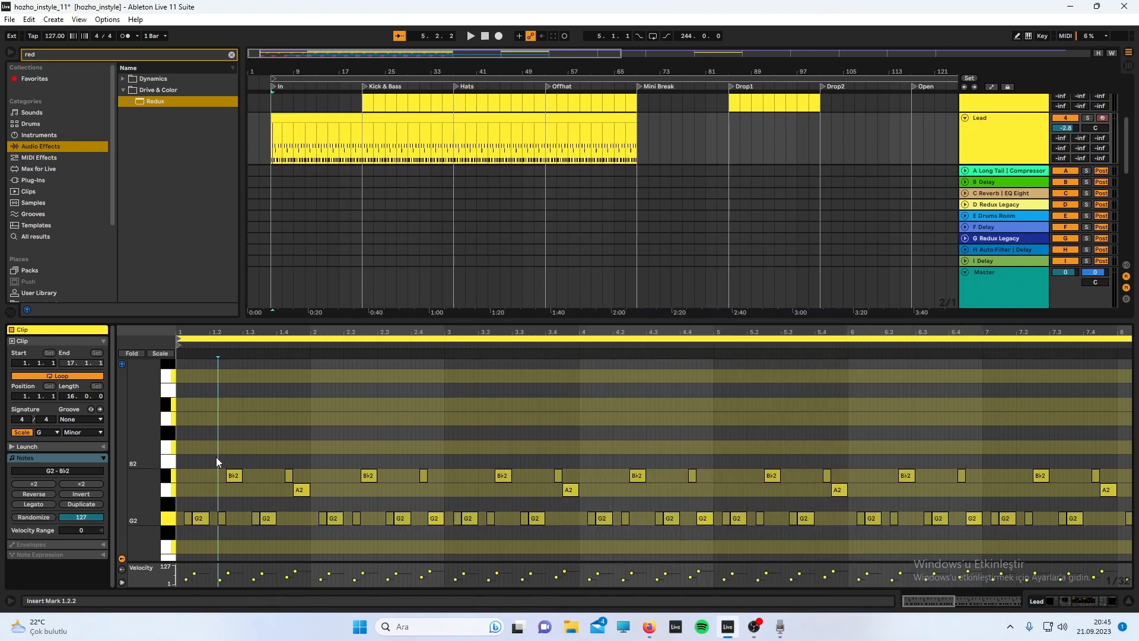
drag(178, 477, 308, 522)
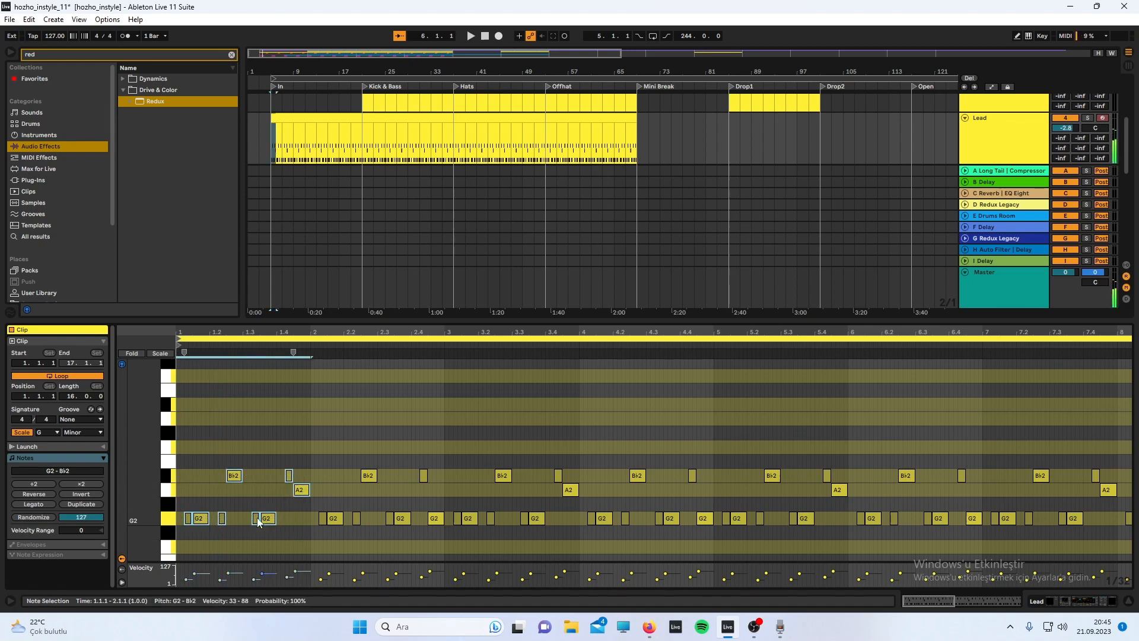
click(201, 486)
key(space)
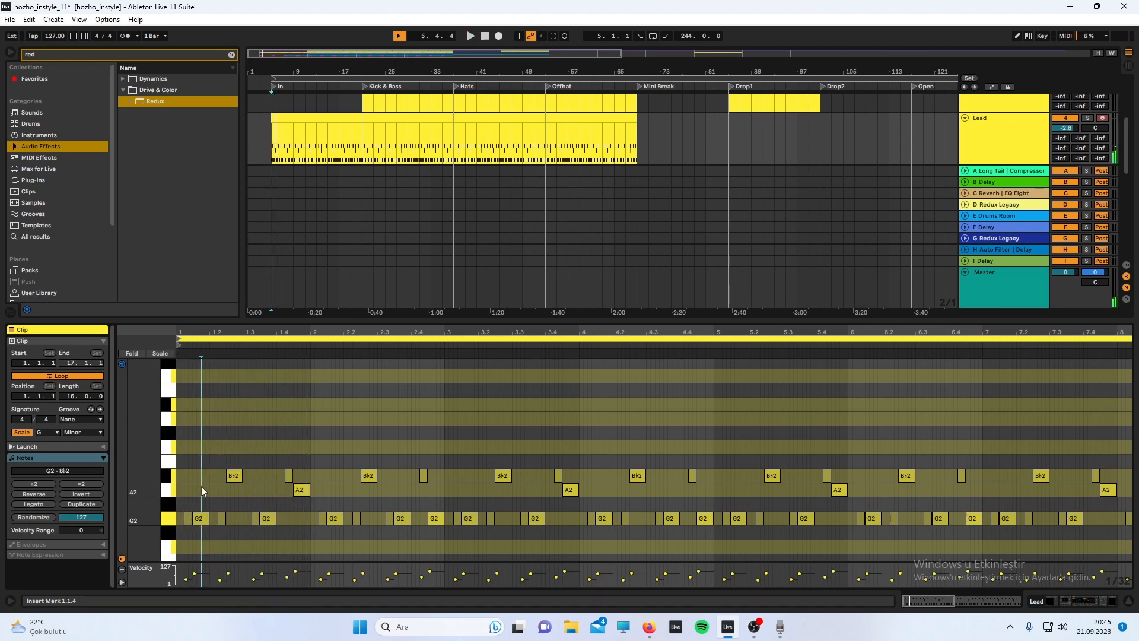
key(space)
key(space)
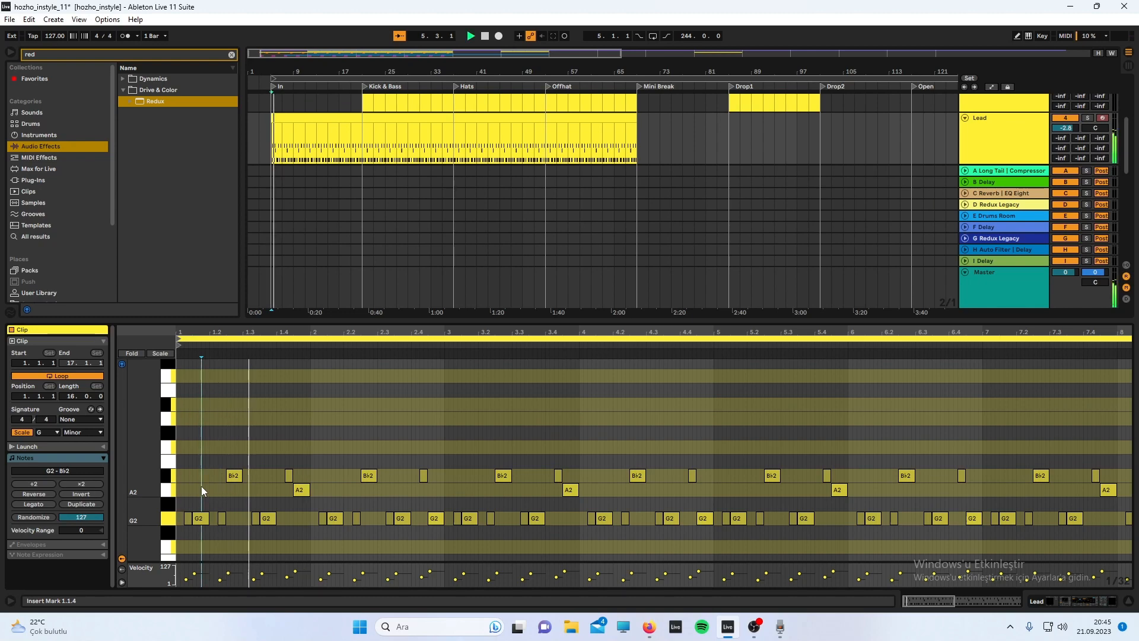
key(space)
key(space)
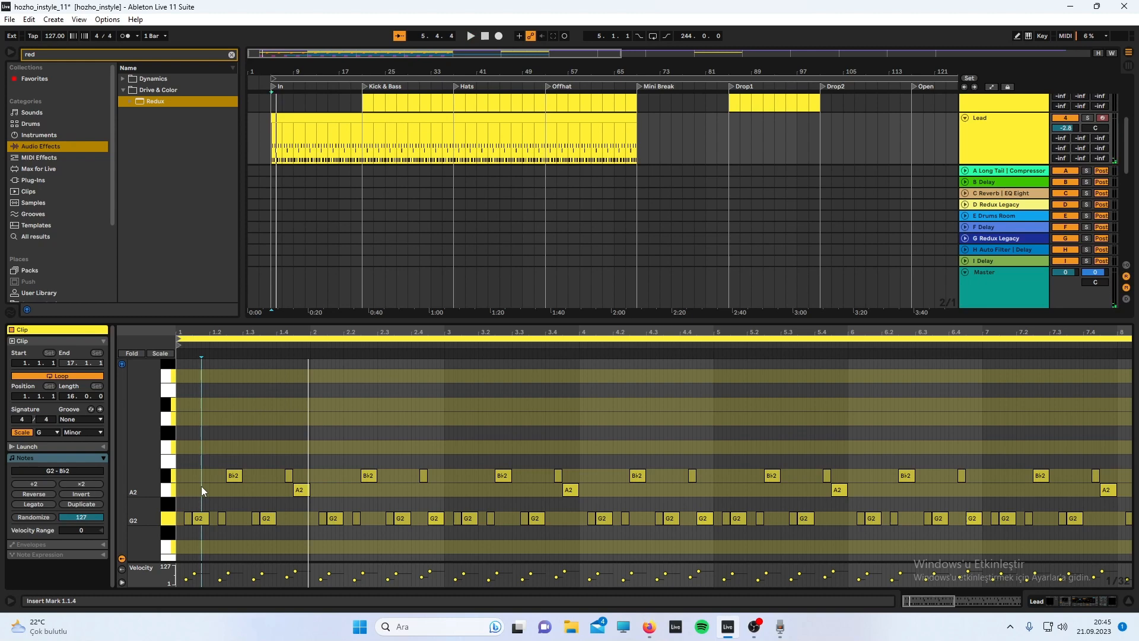
key(space)
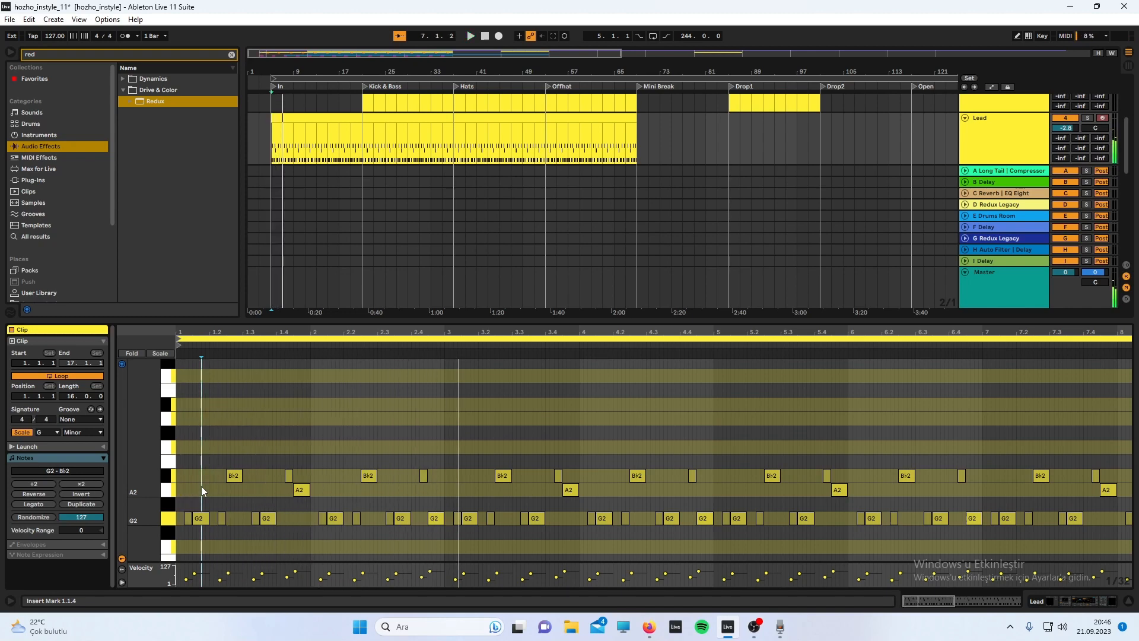
Step: Place the insert marker at bar 2 of the Lead clip and listen to the following bars
click(309, 410)
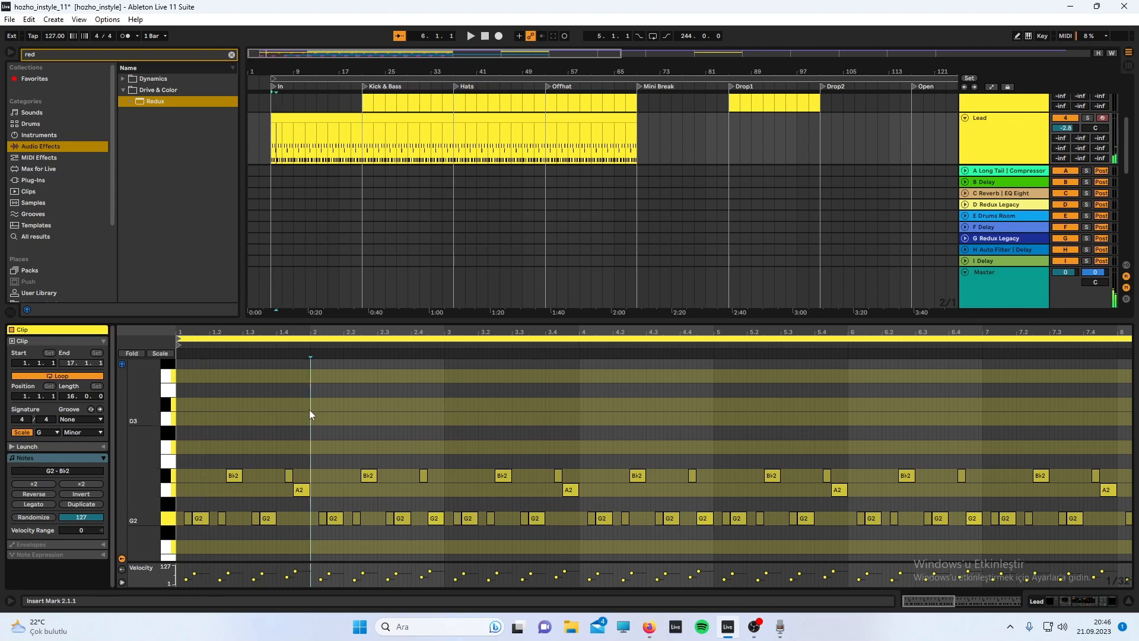
click(309, 347)
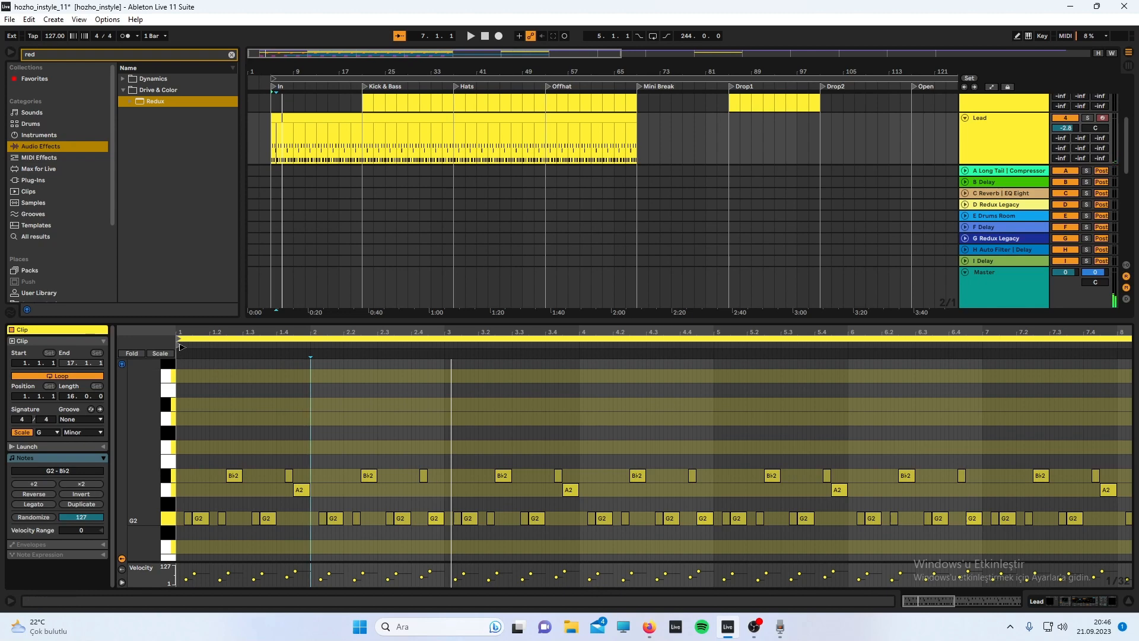
click(180, 347)
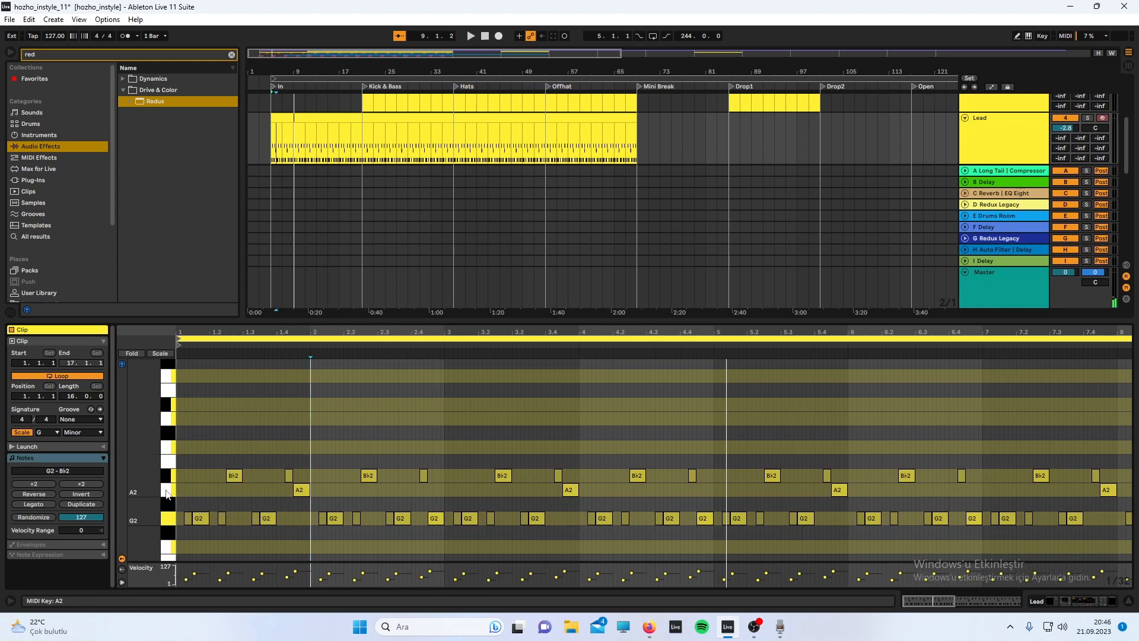
Step: Select the Lead clip's A2, G2 and B♭2 notes by row, single out the first A2, and play the opening again
click(167, 494)
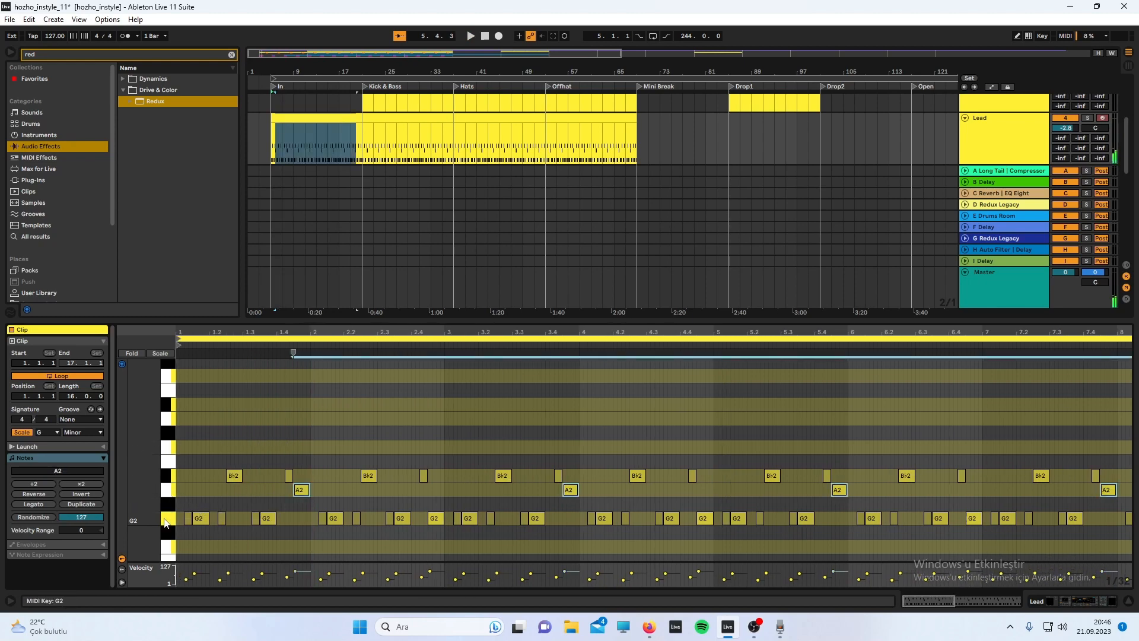
click(167, 521)
shift+click(168, 475)
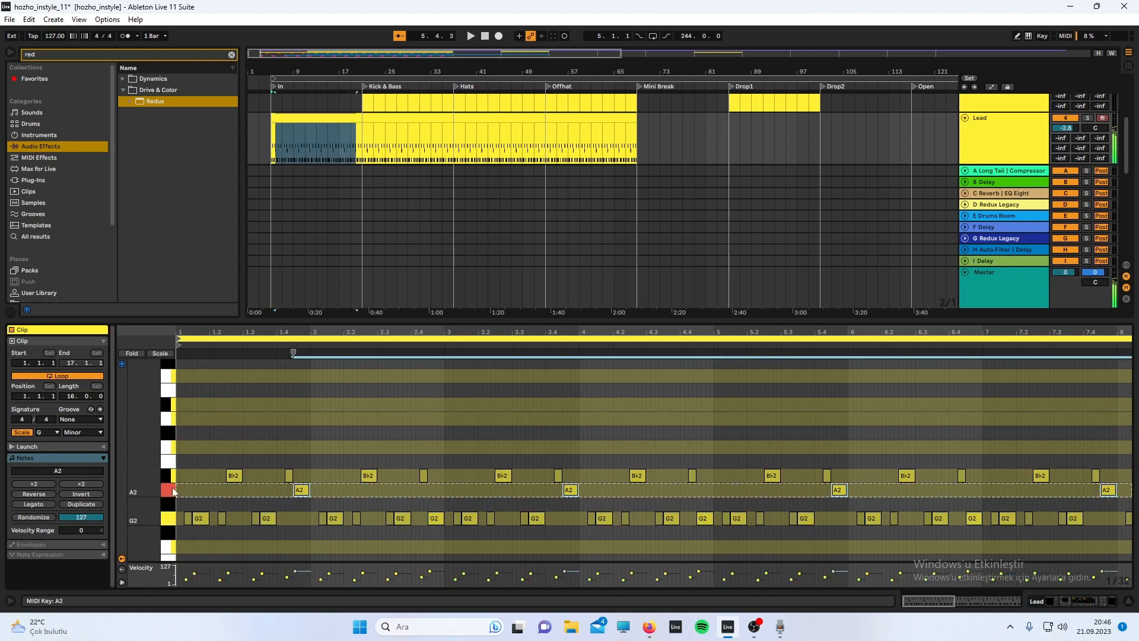
click(173, 491)
click(348, 499)
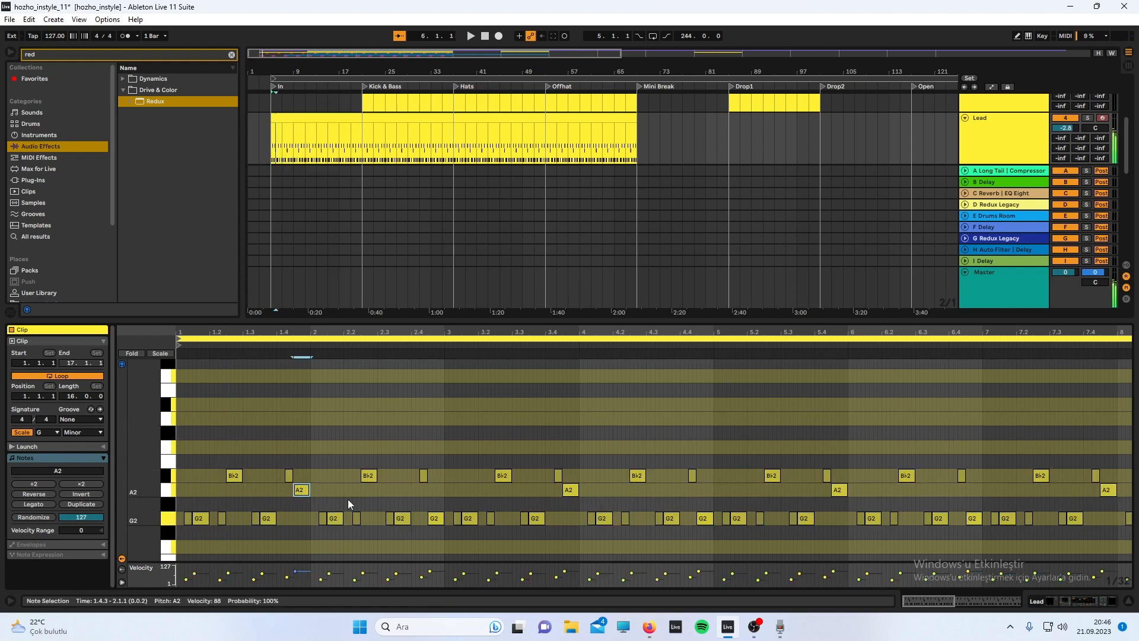
click(381, 516)
key(space)
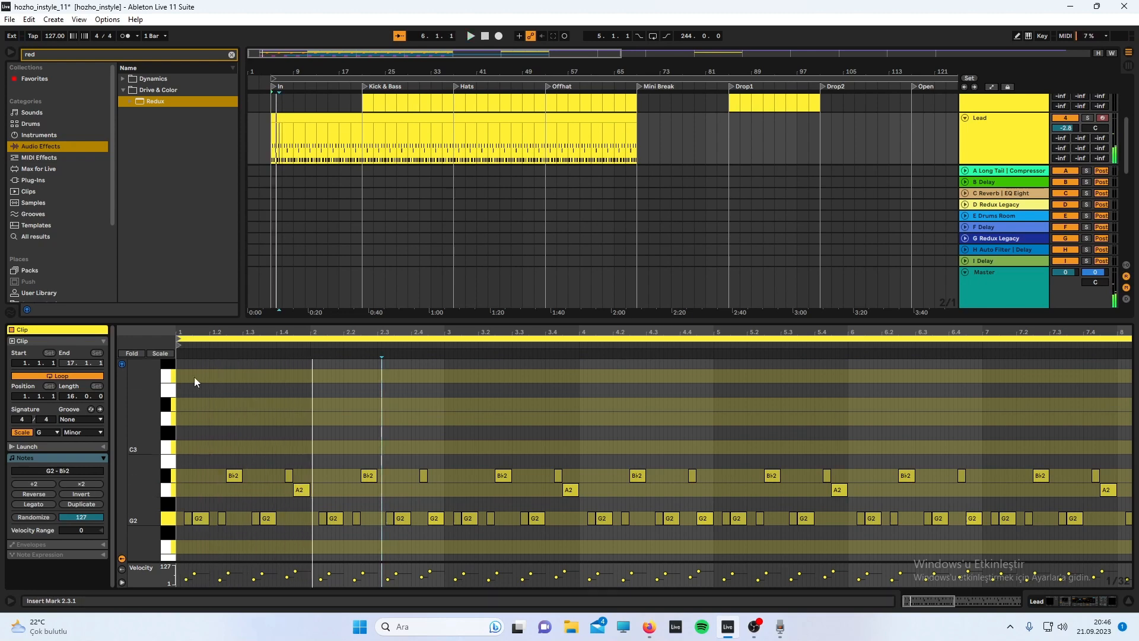
Step: Close the Lead clip's note editor, solo the Bass Fx track and show its devices
click(169, 489)
drag(417, 319, 428, 347)
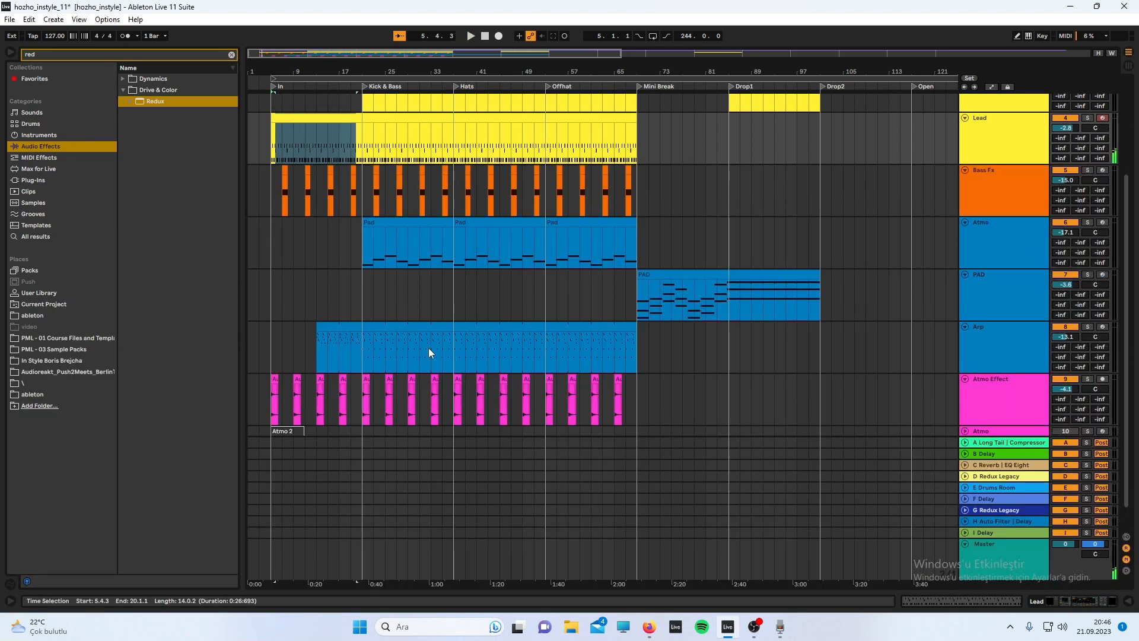
click(1008, 188)
double_click(1000, 191)
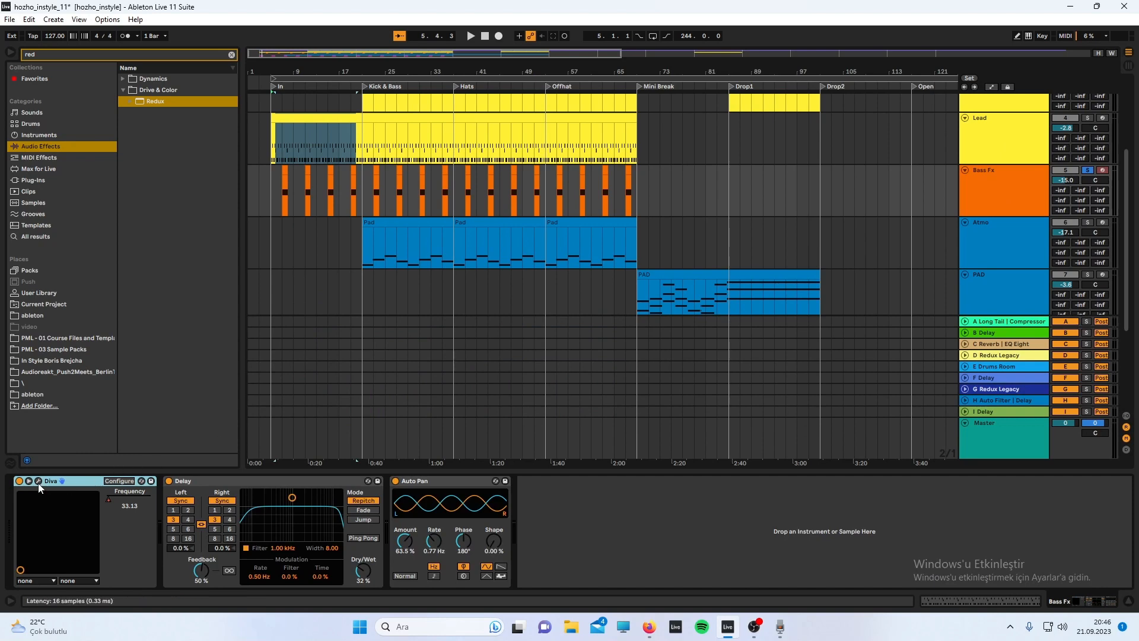
Step: View the Bass Fx track's Diva settings, close the plugin window, and look at the Bass Low track
click(38, 481)
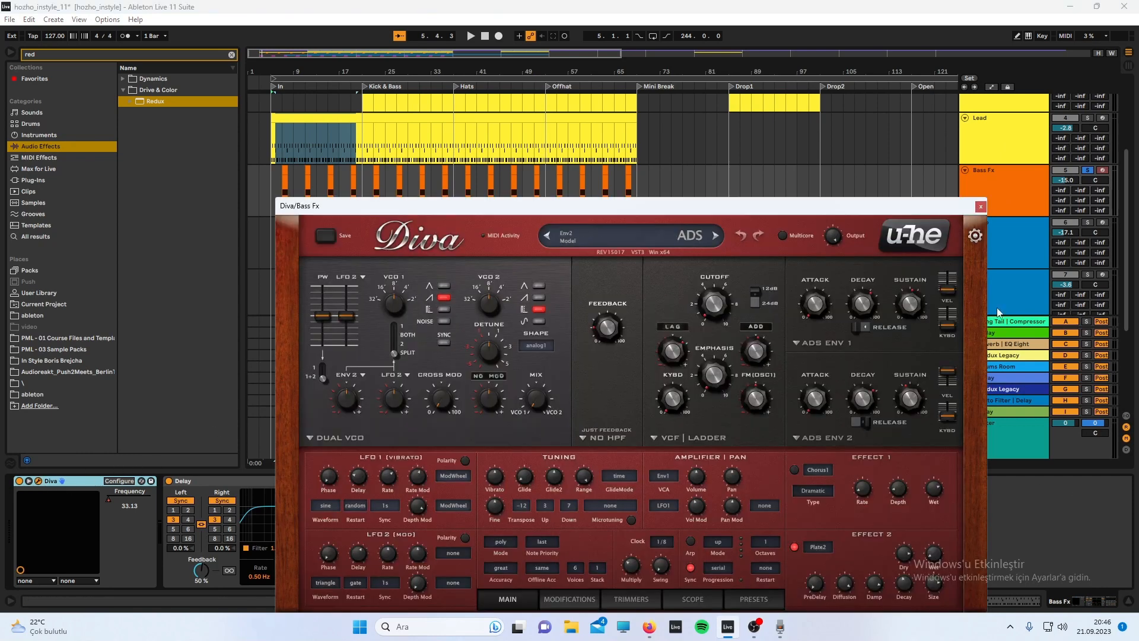
click(981, 207)
scroll(499, 190, up, 3)
click(499, 191)
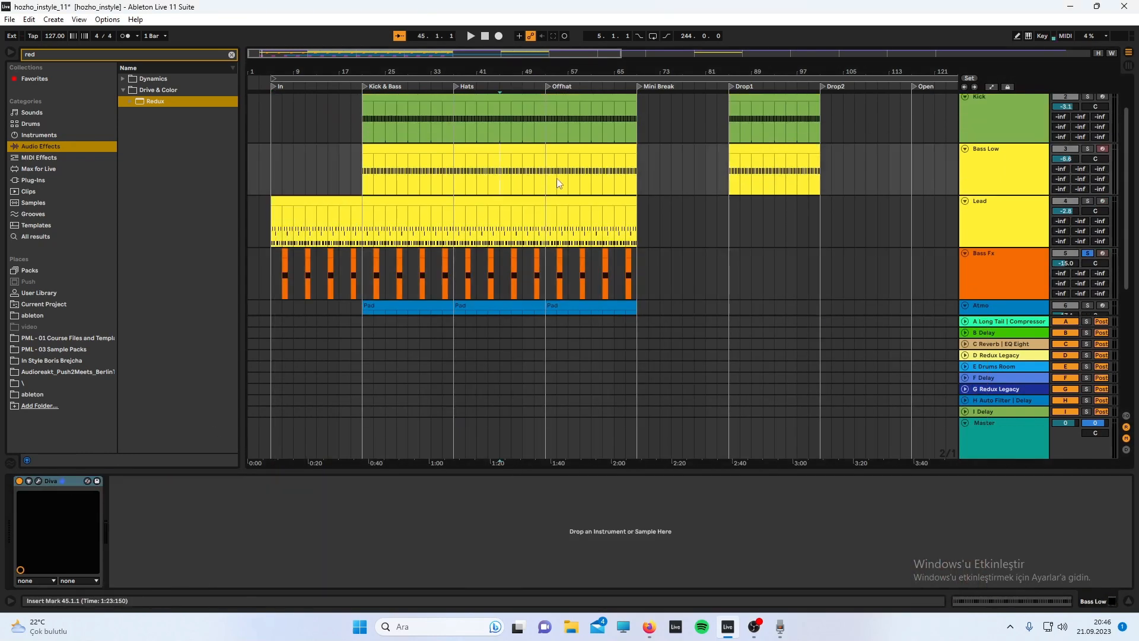
click(970, 176)
scroll(514, 283, down, 3)
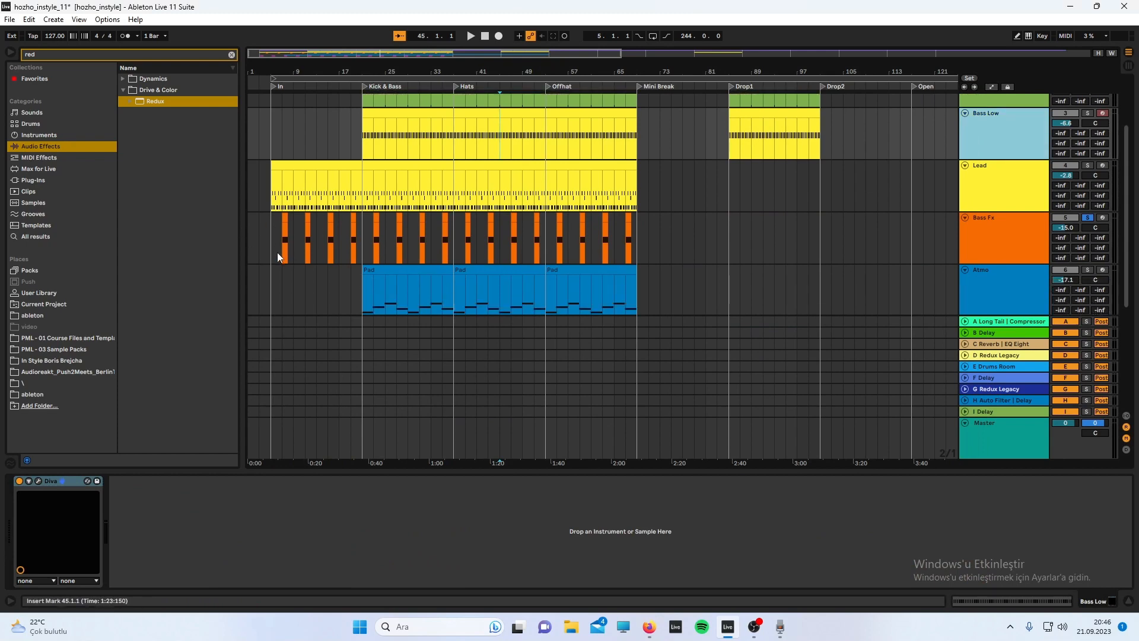
Step: Play the soloed Bass Fx from bar 7 and mark its first clip and the gap before the next one
click(278, 256)
key(space)
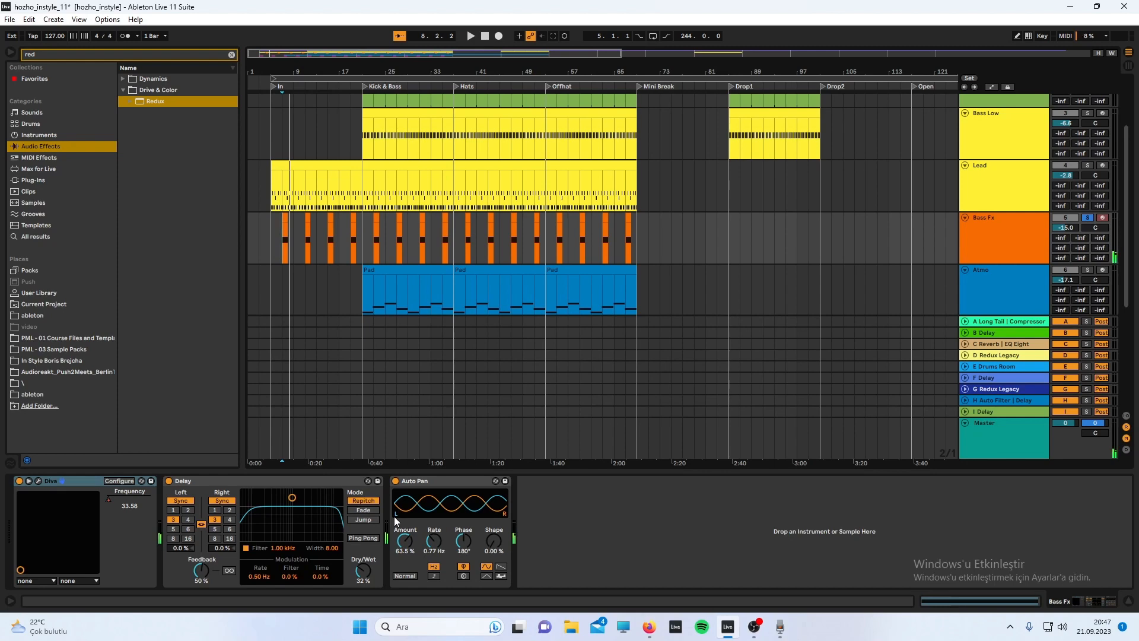
click(288, 255)
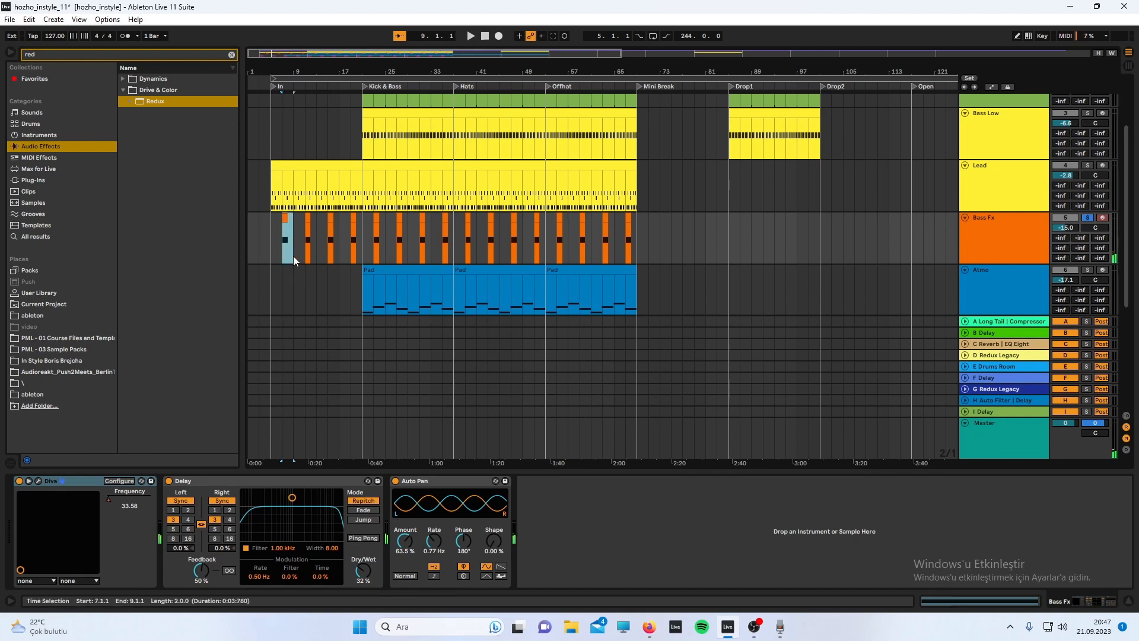
click(286, 254)
drag(287, 254, 307, 253)
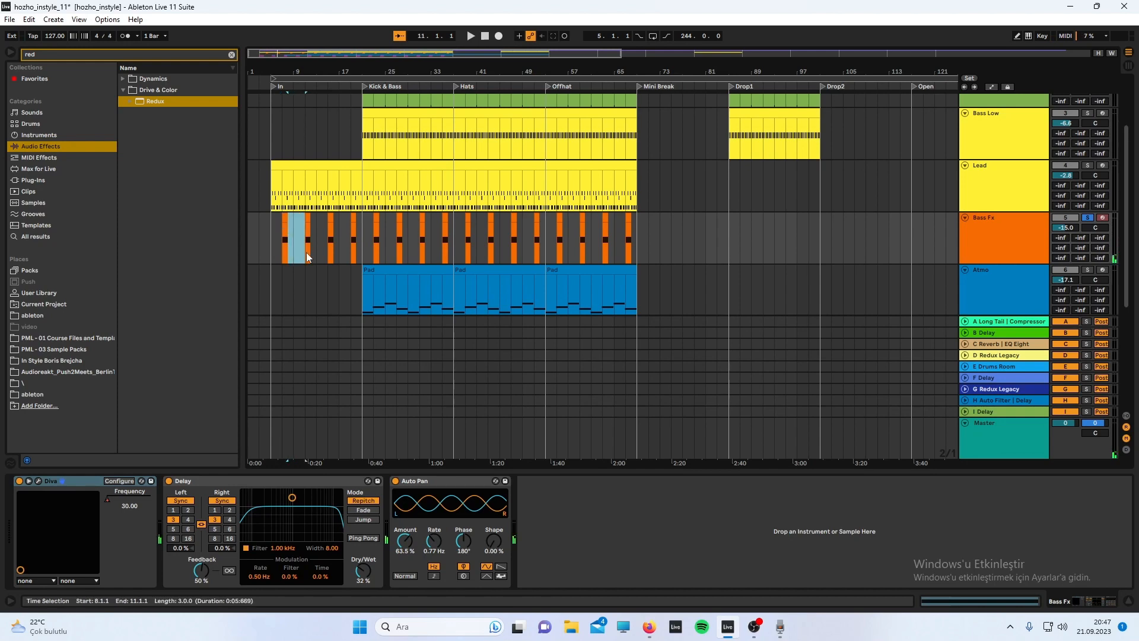
Step: Replay Bass Fx from bar 7 and mark the four-bar span from bar 7 to bar 11
click(281, 254)
key(space)
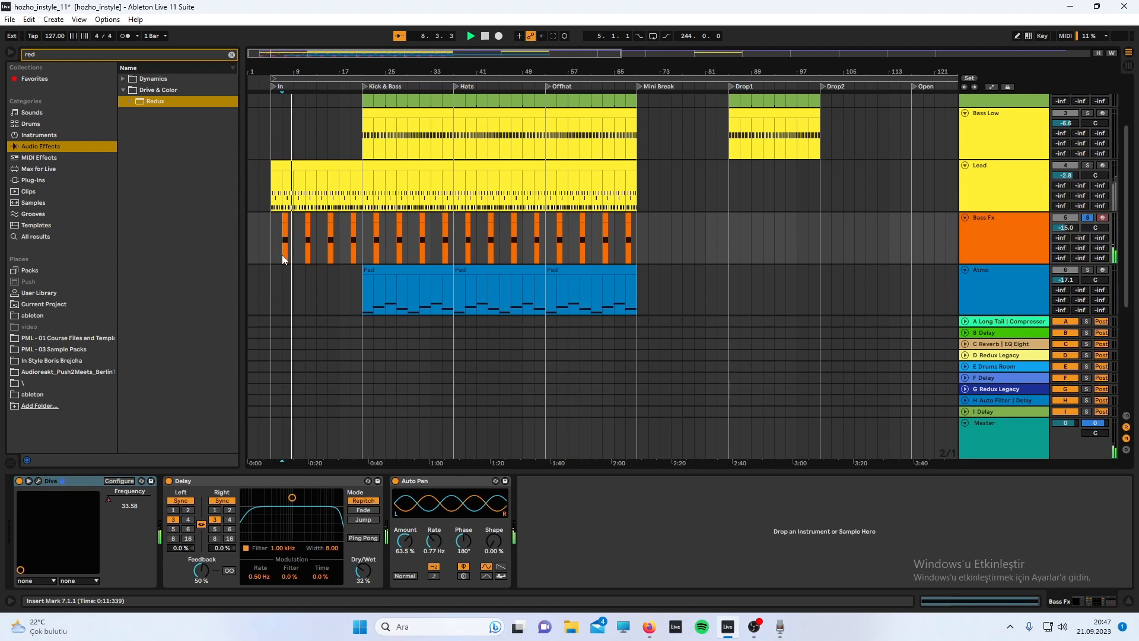
drag(282, 254, 301, 253)
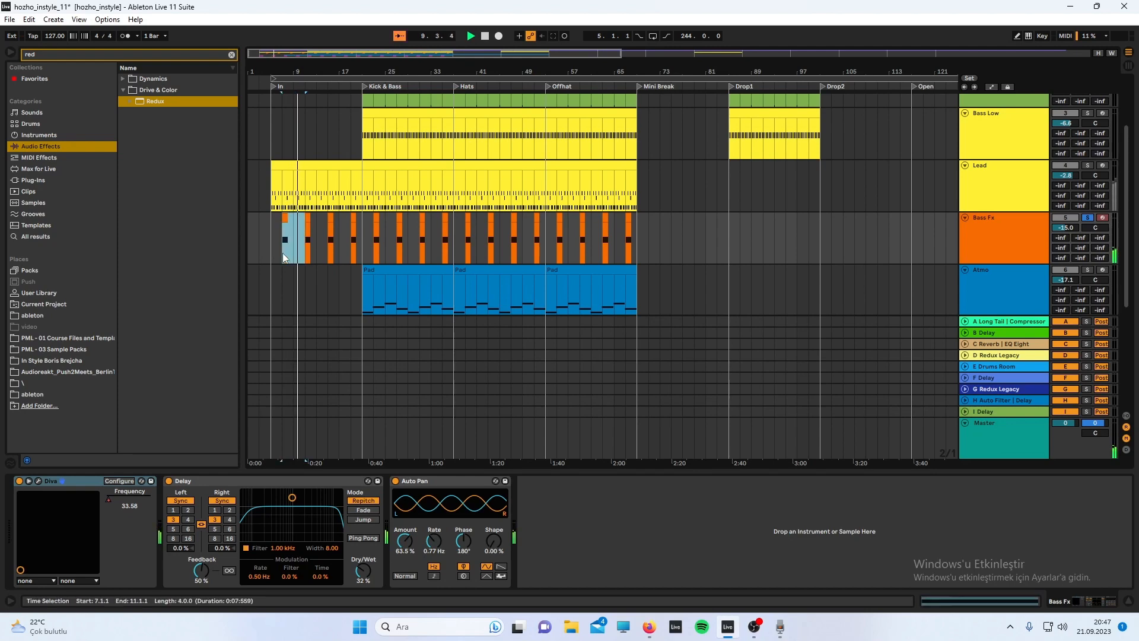
click(286, 255)
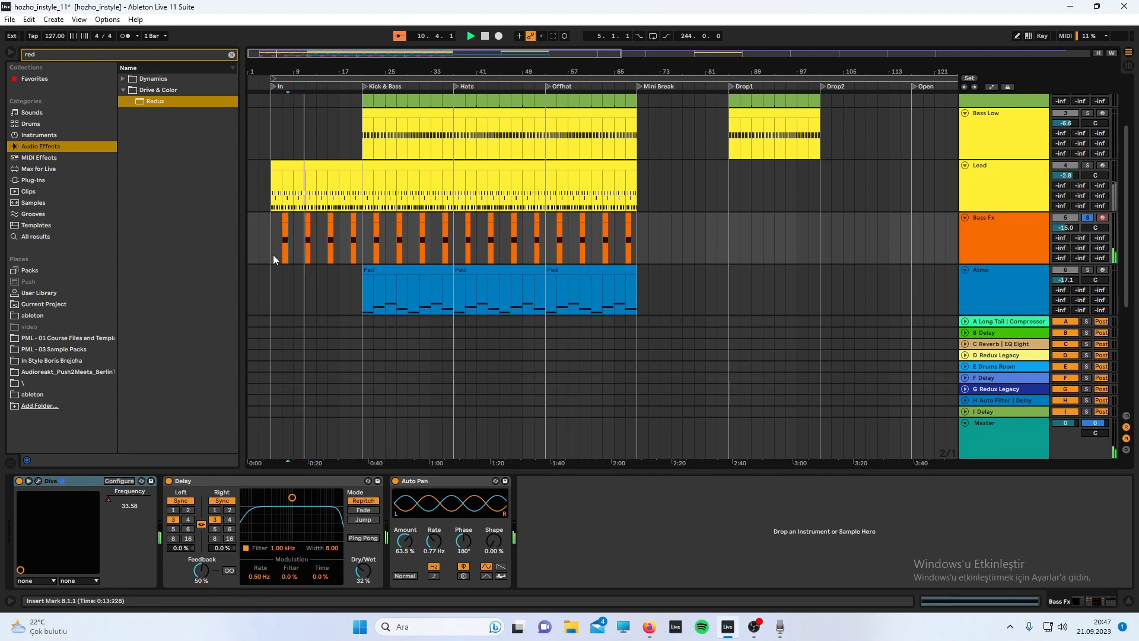
Step: Open Diva on the Bass Fx track, move its window below the clips, and play from bar 7 to hear the patch
click(38, 481)
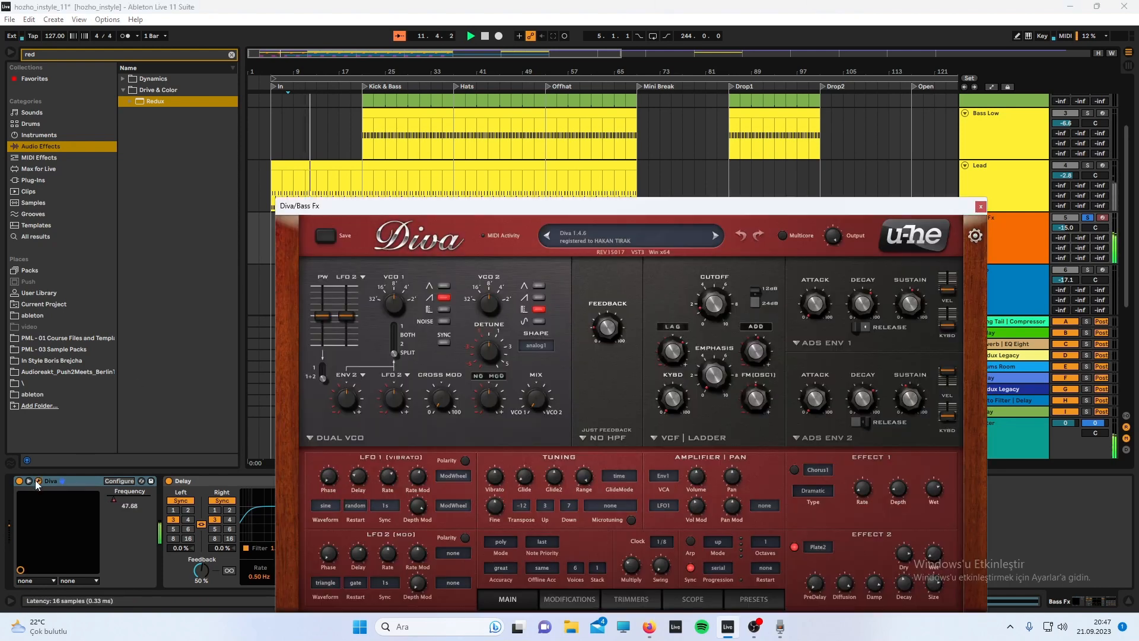
key(space)
key(space)
key(space)
drag(345, 212, 347, 271)
click(284, 246)
key(space)
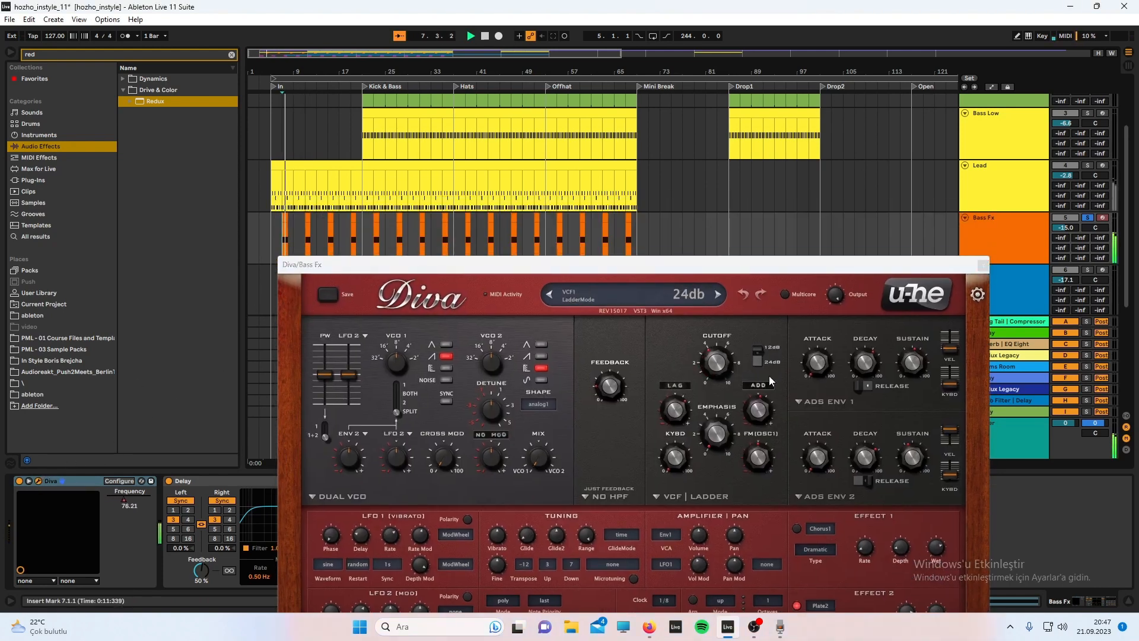
Step: Close the Bass Fx track's Diva window and look over the arrangement tracks below it
click(983, 264)
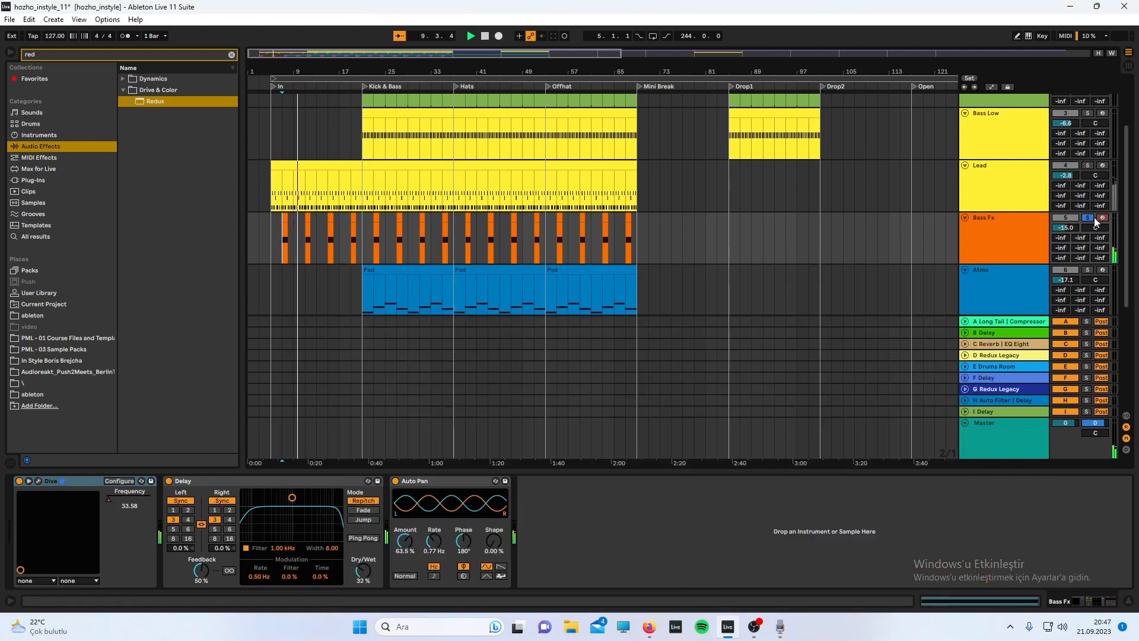
scroll(553, 238, down, 2)
scroll(553, 239, down, 5)
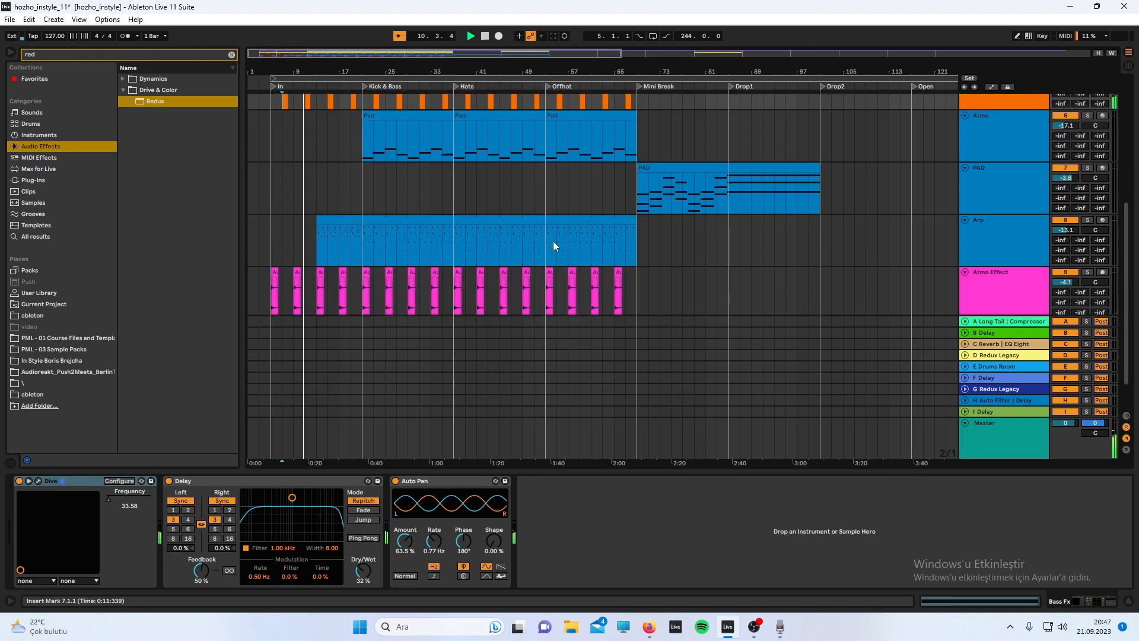
scroll(553, 239, up, 2)
scroll(551, 241, down, 2)
scroll(548, 242, down, 2)
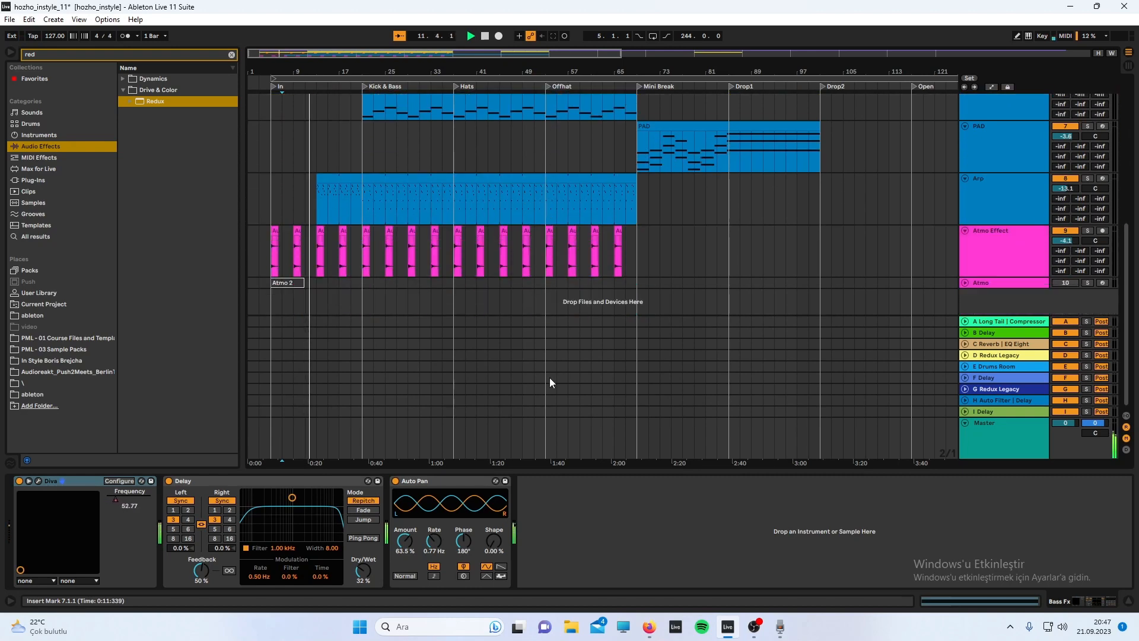
scroll(356, 297, up, 10)
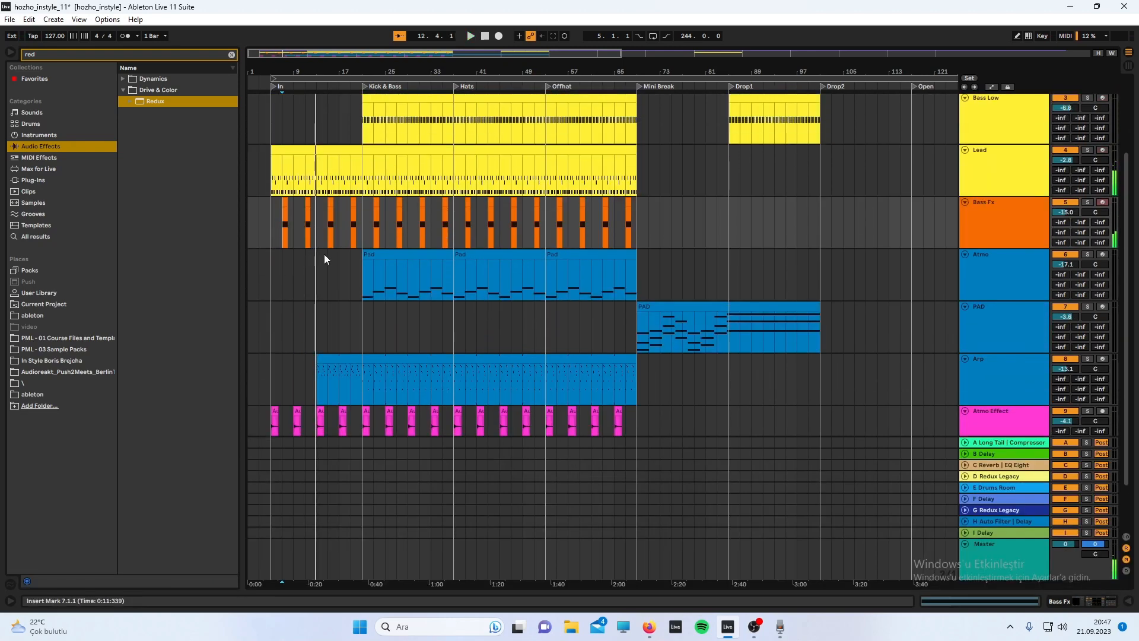
Step: Select the first Pad clip on the Atmo track, solo that track in place of Bass Fx, and show its devices
click(374, 257)
click(1024, 279)
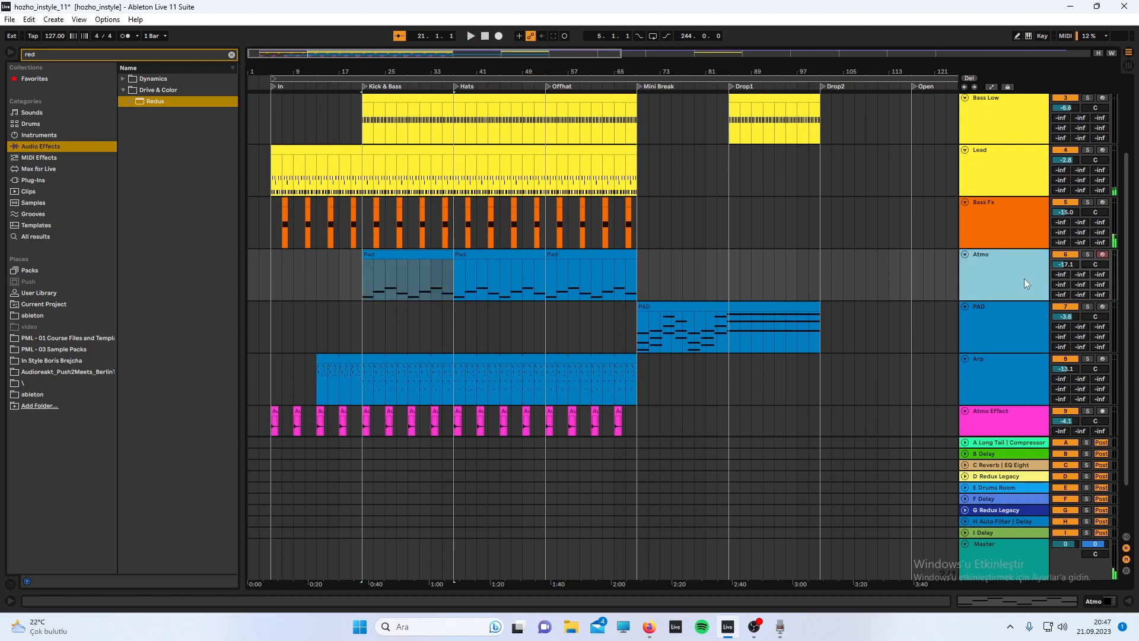
click(1088, 254)
click(1031, 286)
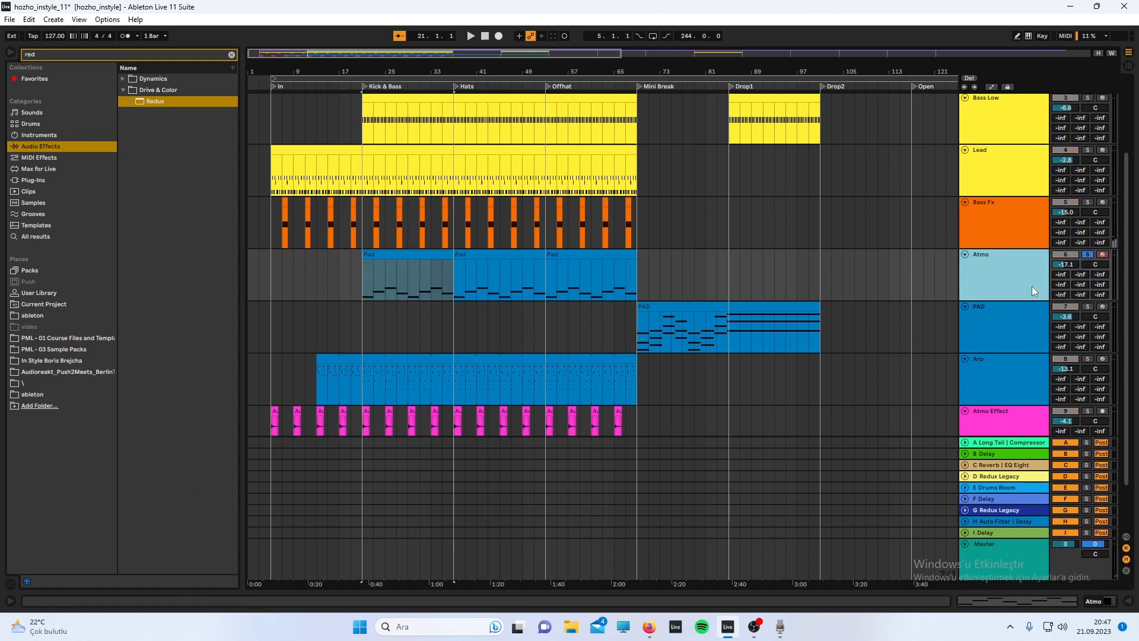
click(997, 311)
double_click(999, 281)
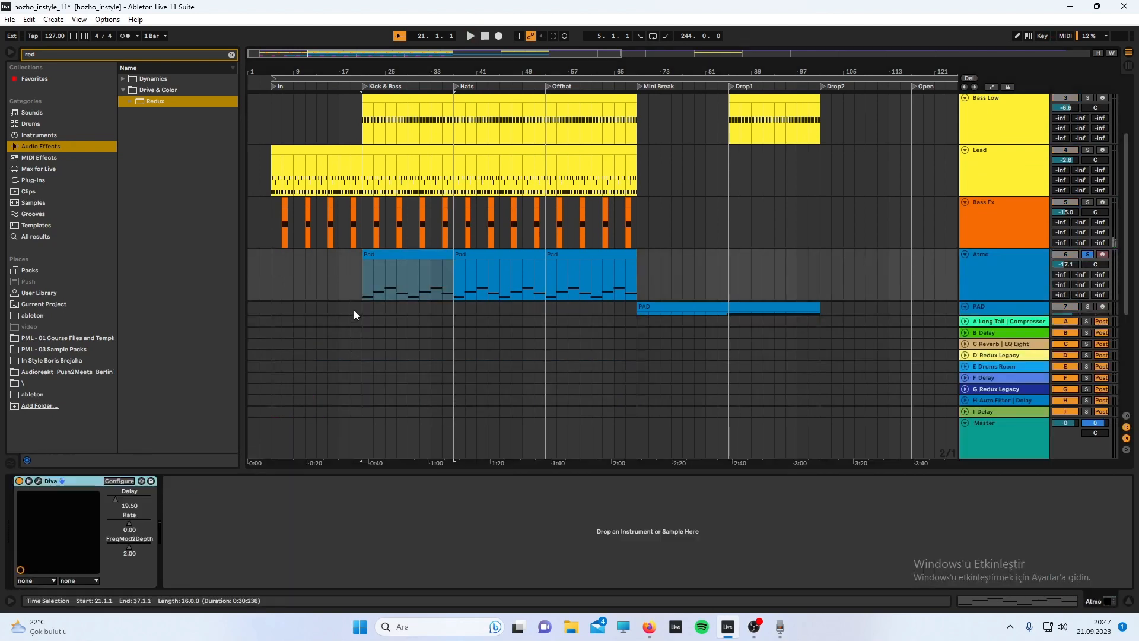
Step: Play the soloed Atmo track, open its Diva, and restart playback from bar 15
click(354, 315)
key(space)
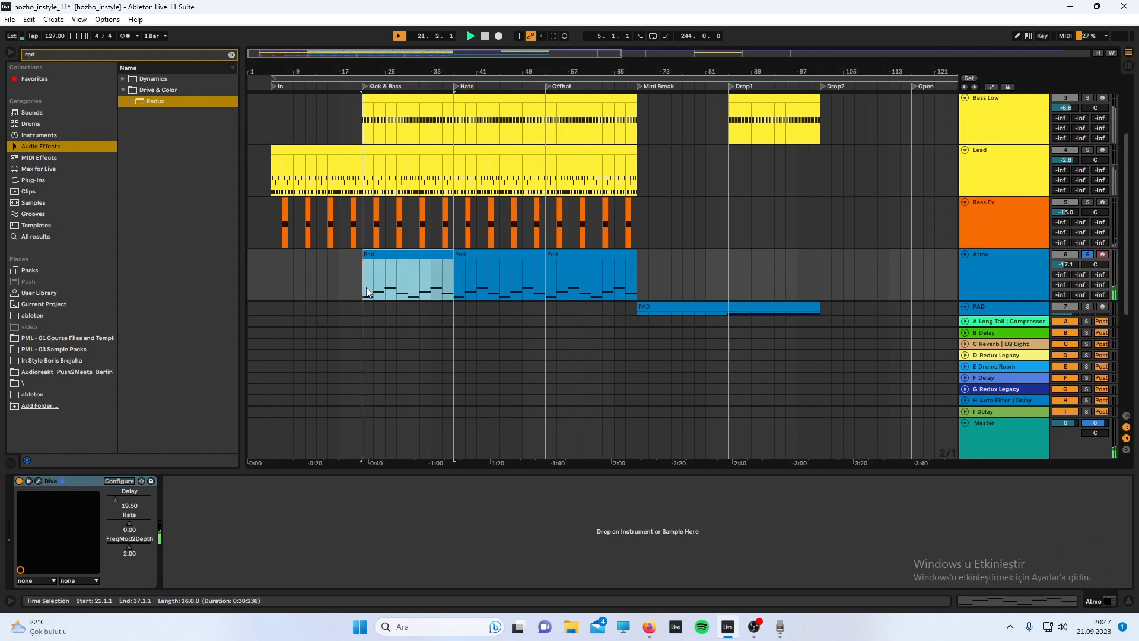
click(38, 481)
key(space)
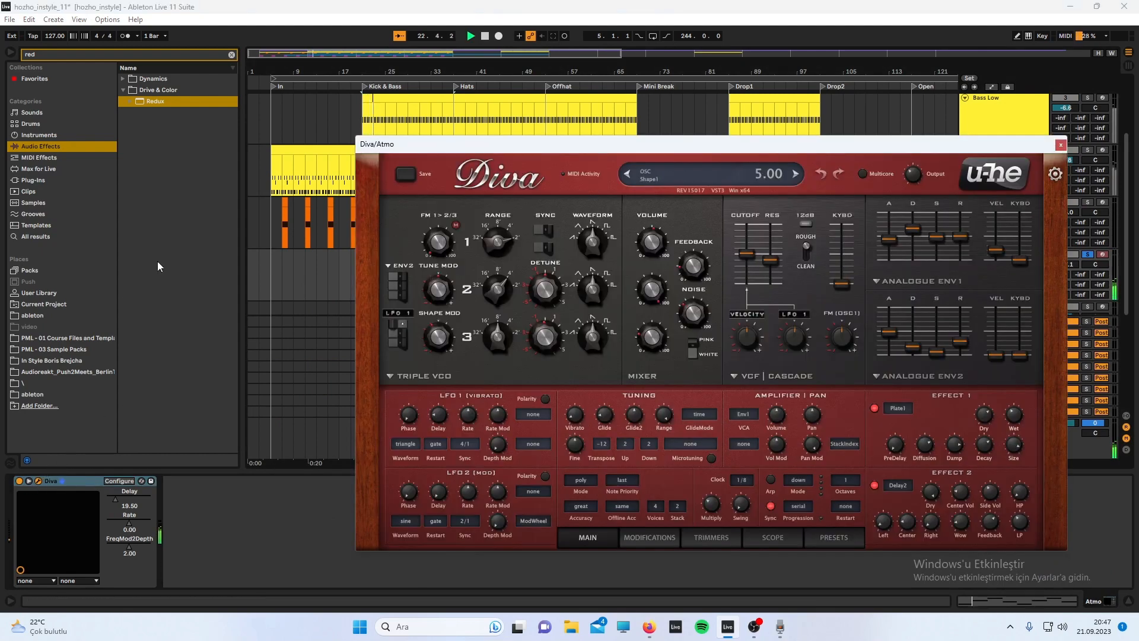
click(332, 263)
key(space)
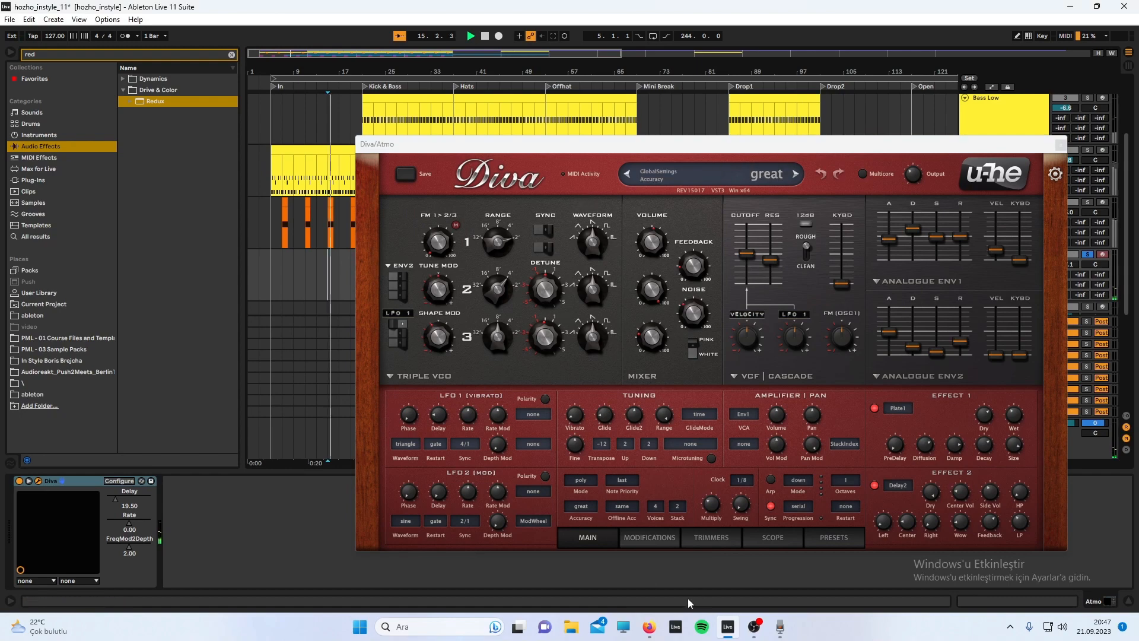
Step: Find the loaded PML DMT3 - PAD Heavenly preset in Diva's preset browser, and return to the main synth page
click(814, 538)
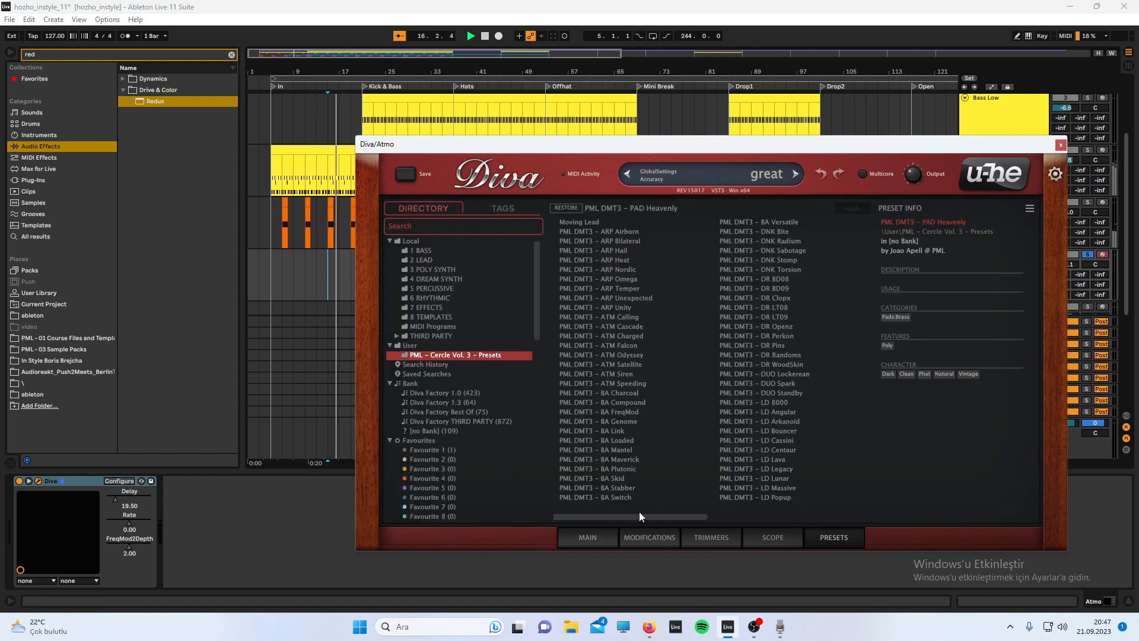
drag(645, 514, 806, 522)
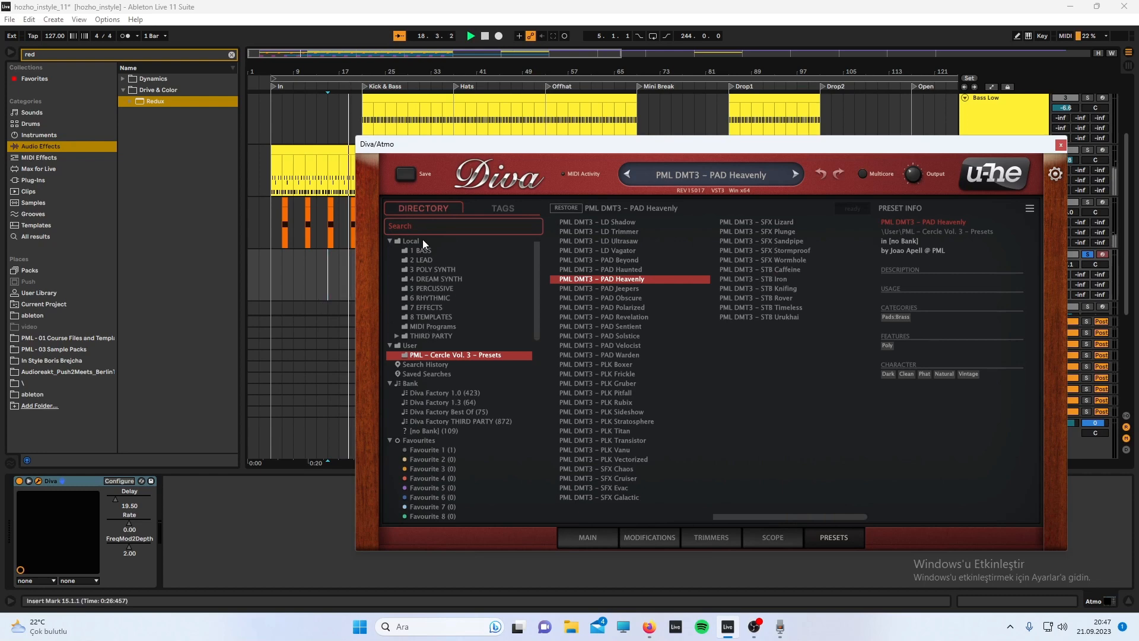
click(572, 535)
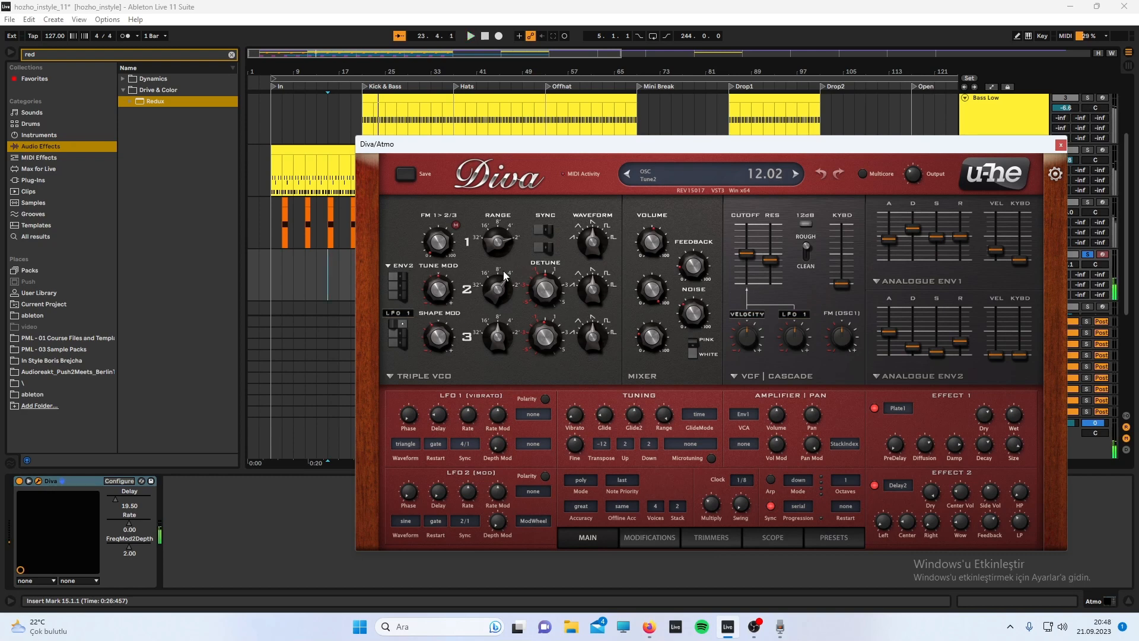
Step: Replay the Atmo patch from bar 15, stop playback, and close its Diva window
click(329, 280)
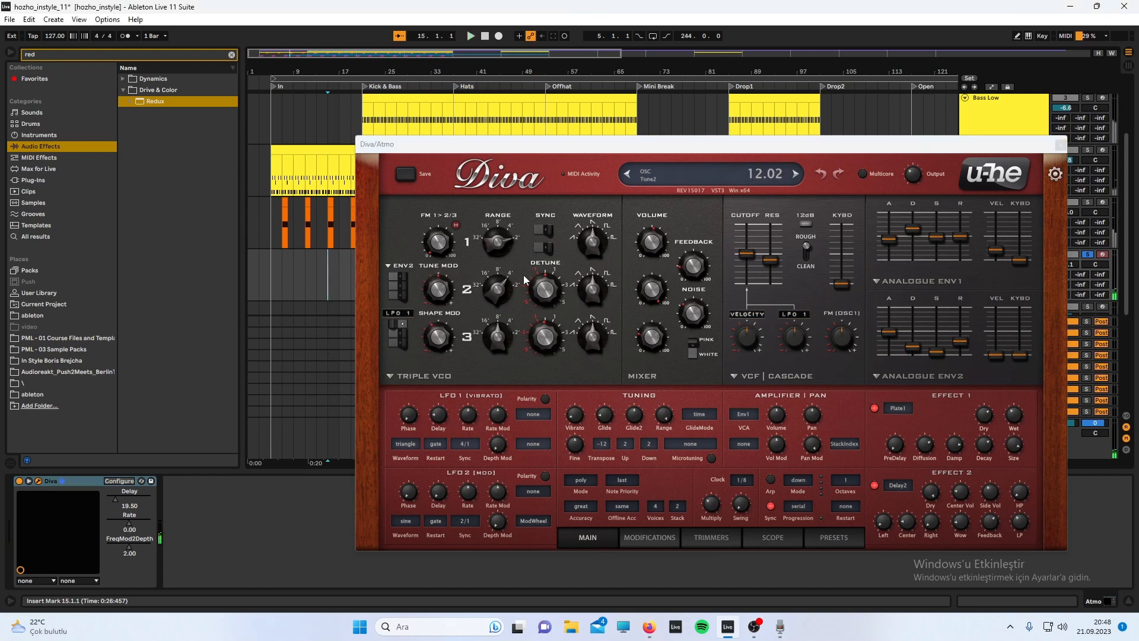
key(space)
key(space)
click(1060, 144)
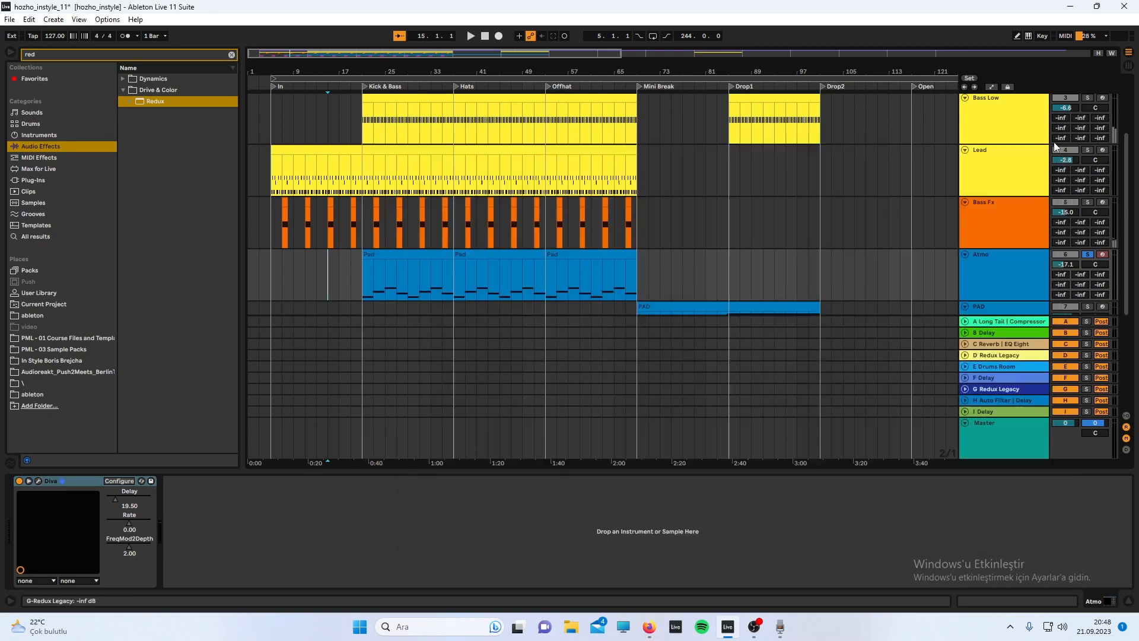
Step: Open the first Pad clip on Atmo, examine its Bb1 and C2 notes, and play the progression
double_click(368, 273)
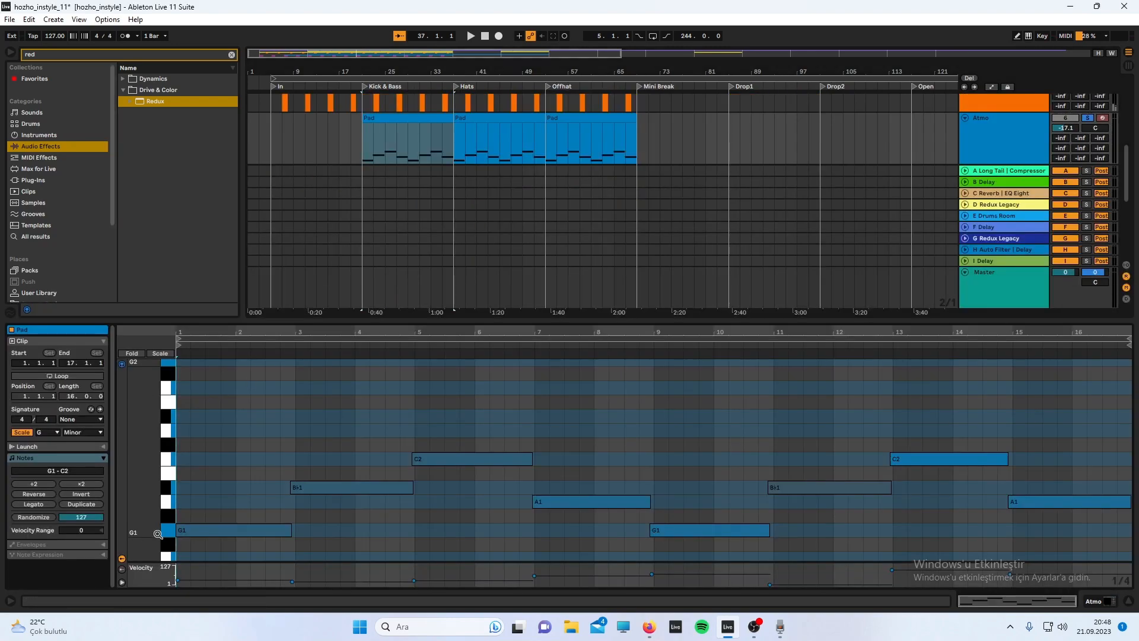
click(167, 487)
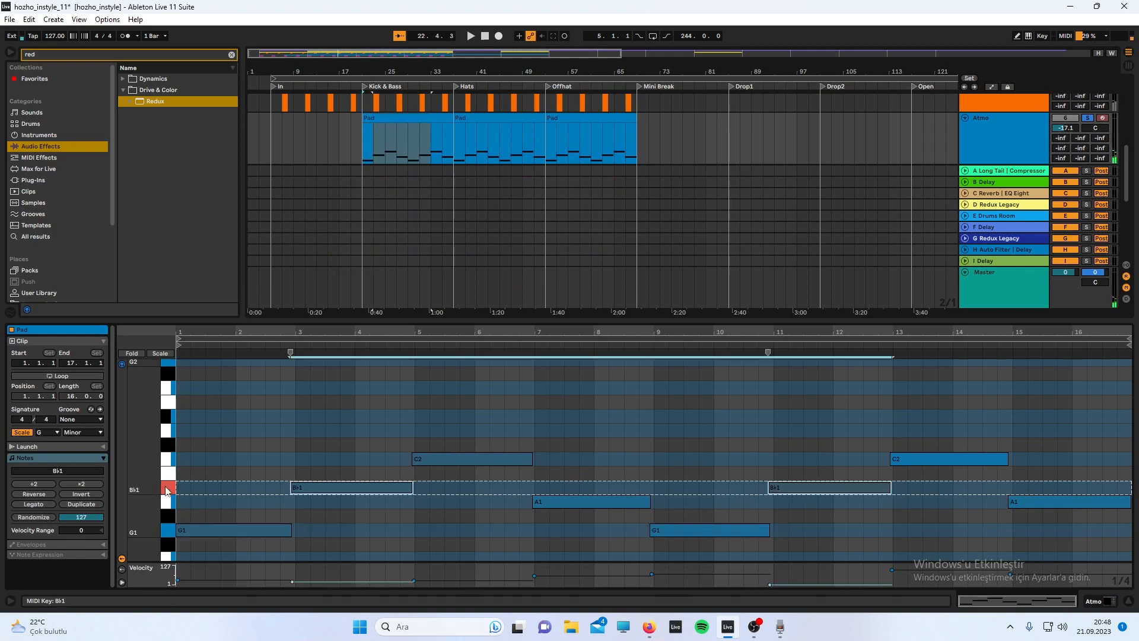
click(171, 463)
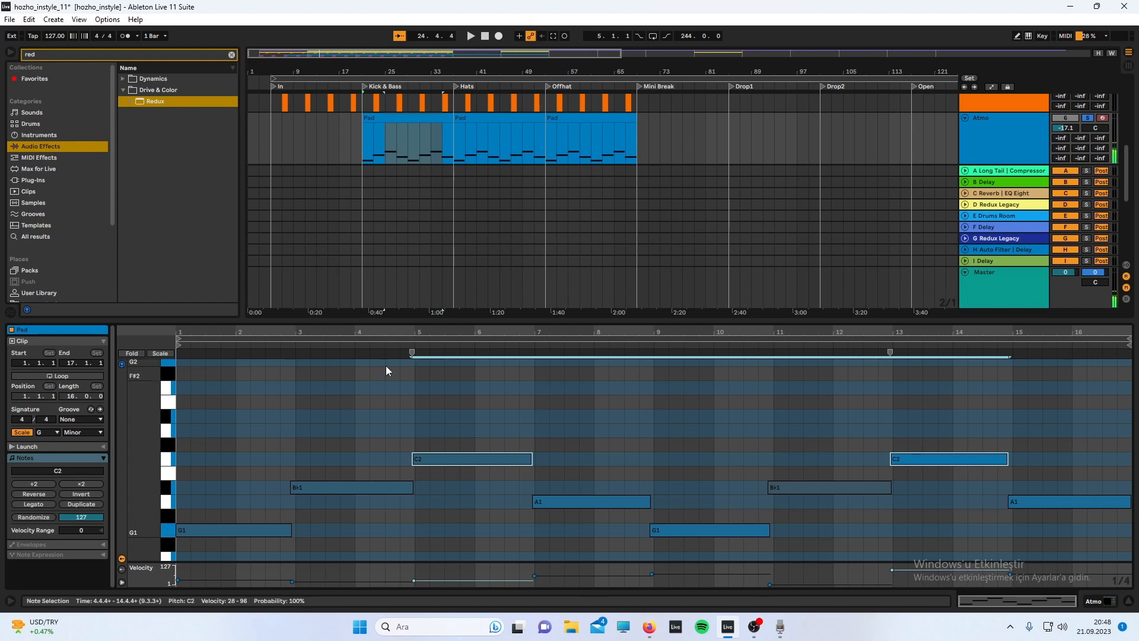
key(space)
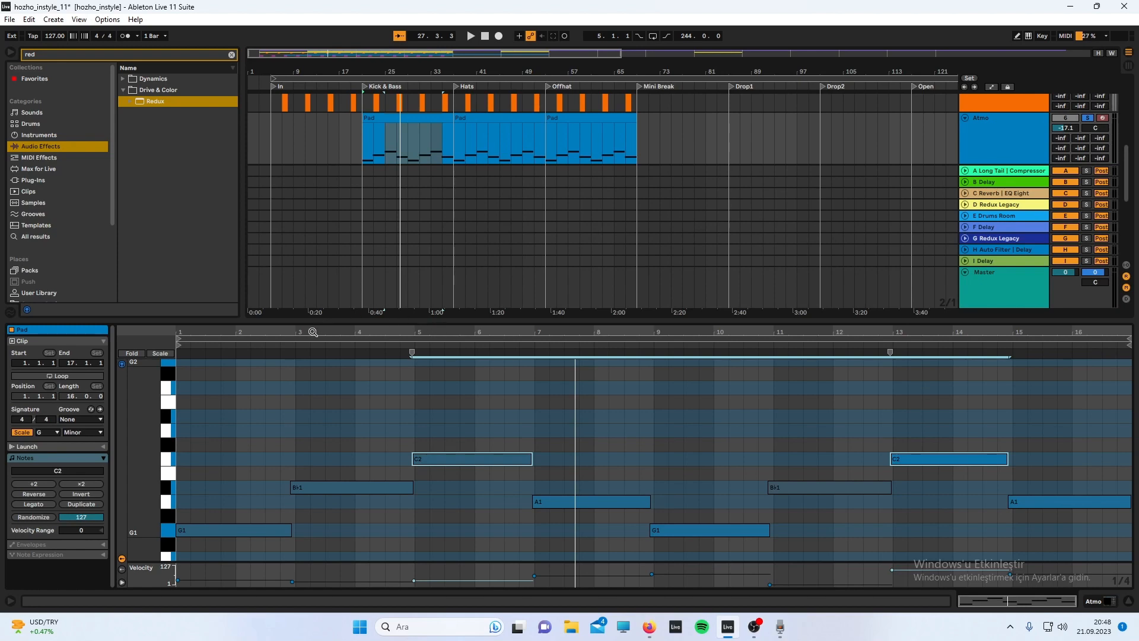
key(space)
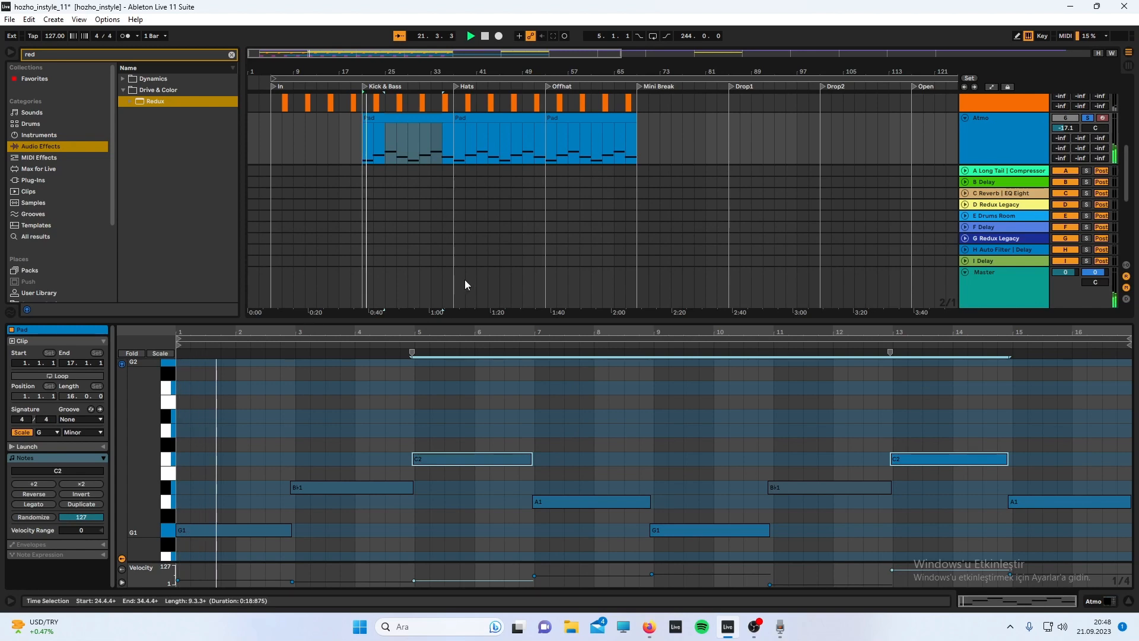
click(481, 320)
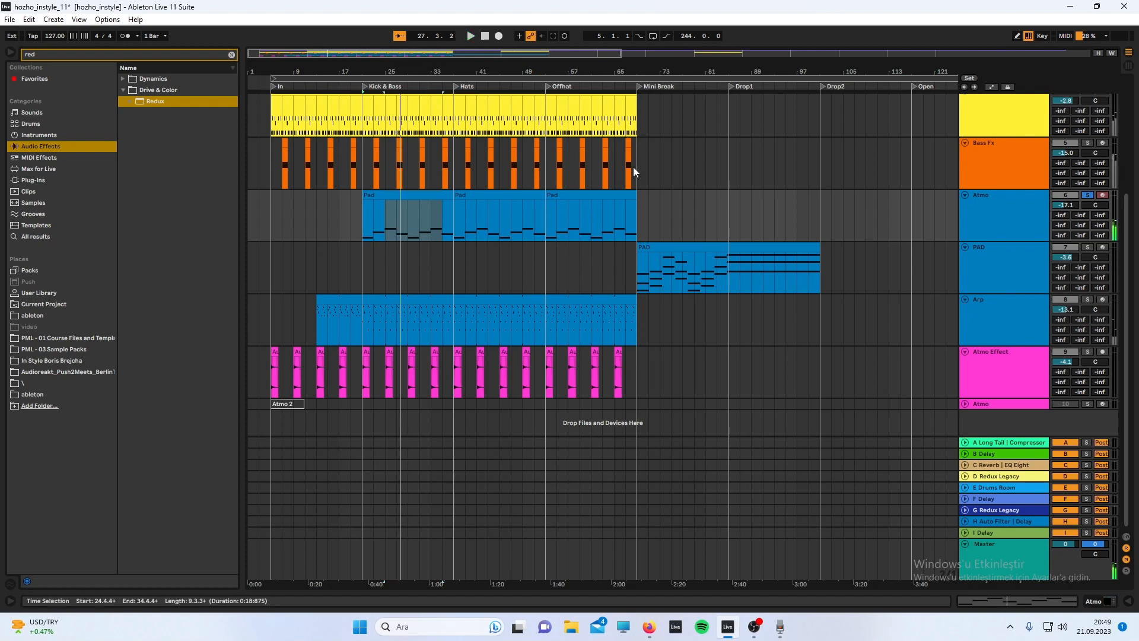
Step: Look over the Kick, Bass Low and Lead tracks, and move the Atmo track between Arp and Atmo Effect
scroll(842, 181, up, 5)
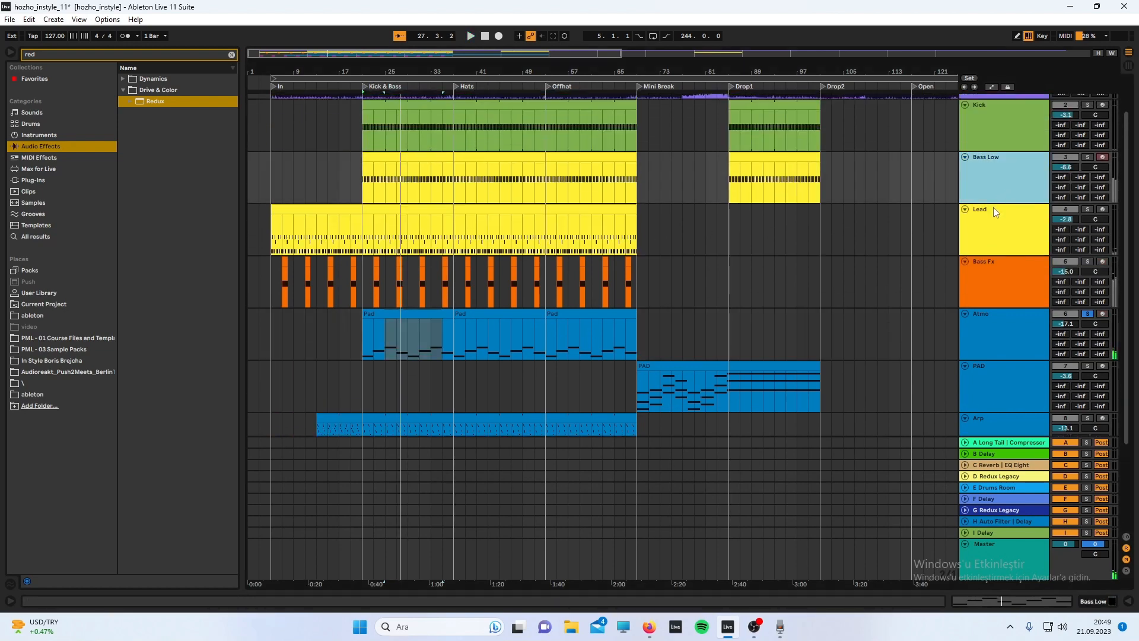
click(994, 208)
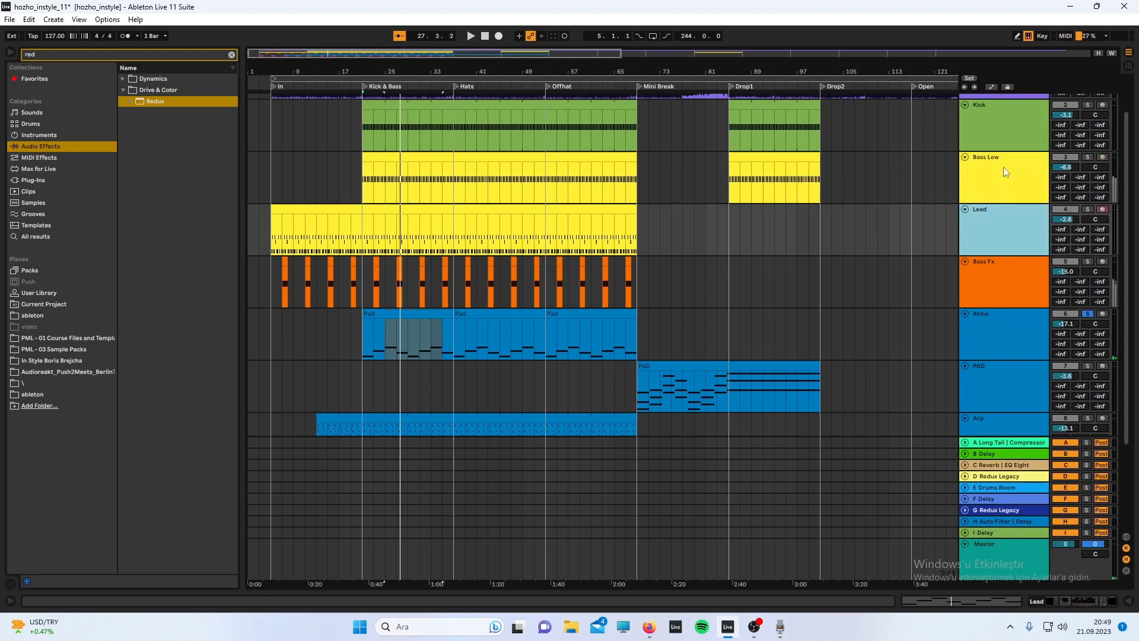
click(1005, 108)
scroll(934, 301, down, 3)
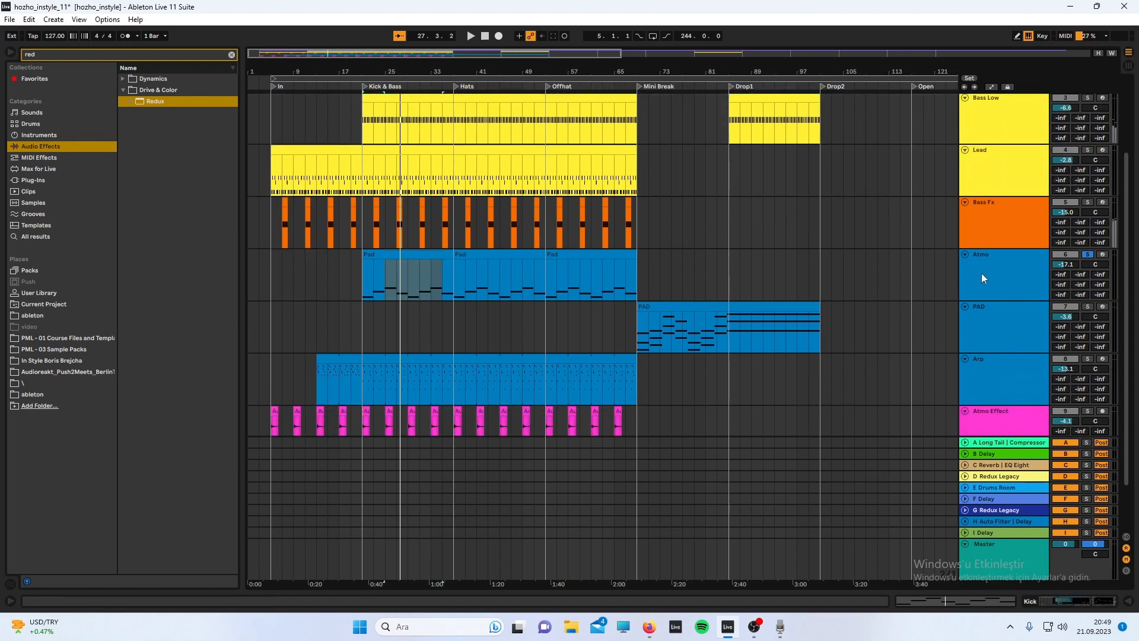
drag(981, 273, 988, 424)
scroll(924, 358, down, 3)
Step: Recolour the Atmo track pink and assign the track colour to its clips
right_click(977, 336)
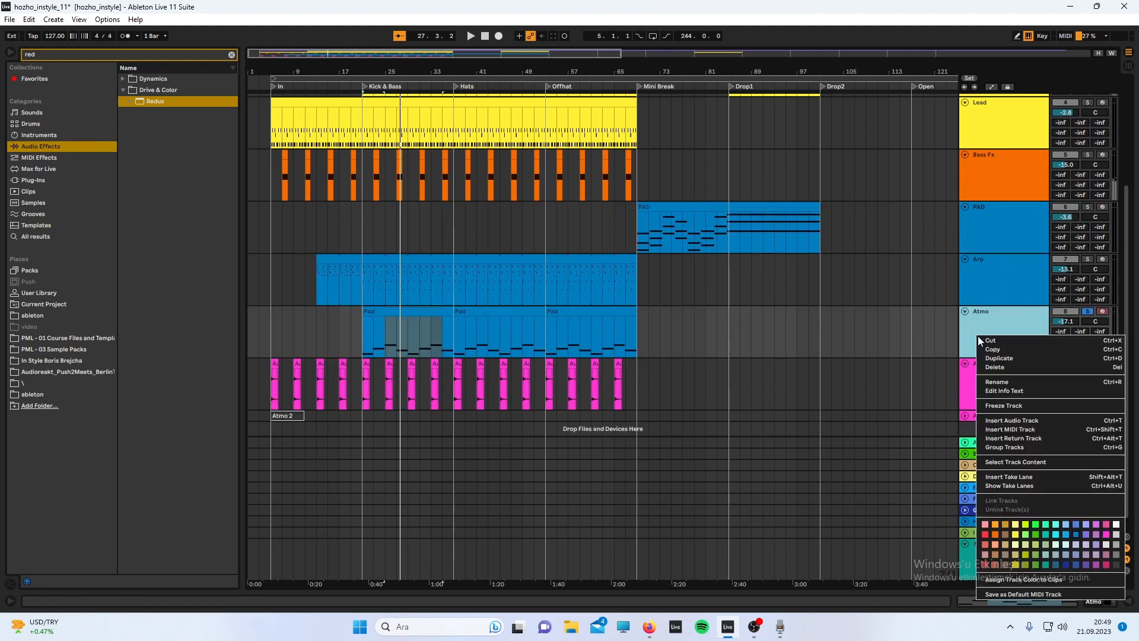
click(1105, 535)
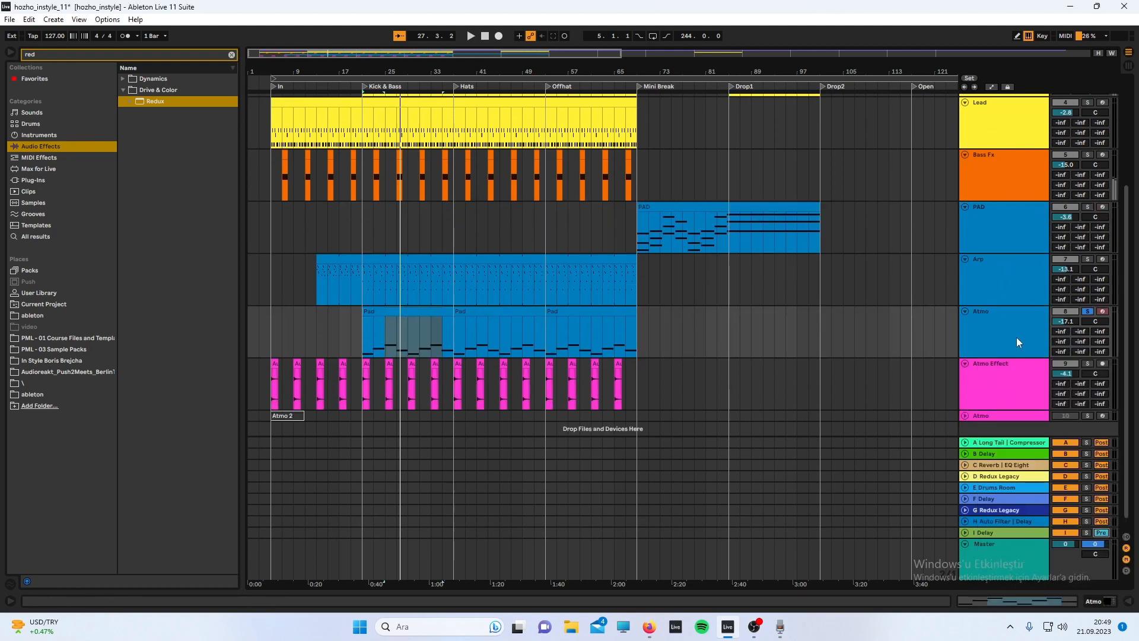
right_click(1017, 337)
click(1100, 532)
right_click(1002, 336)
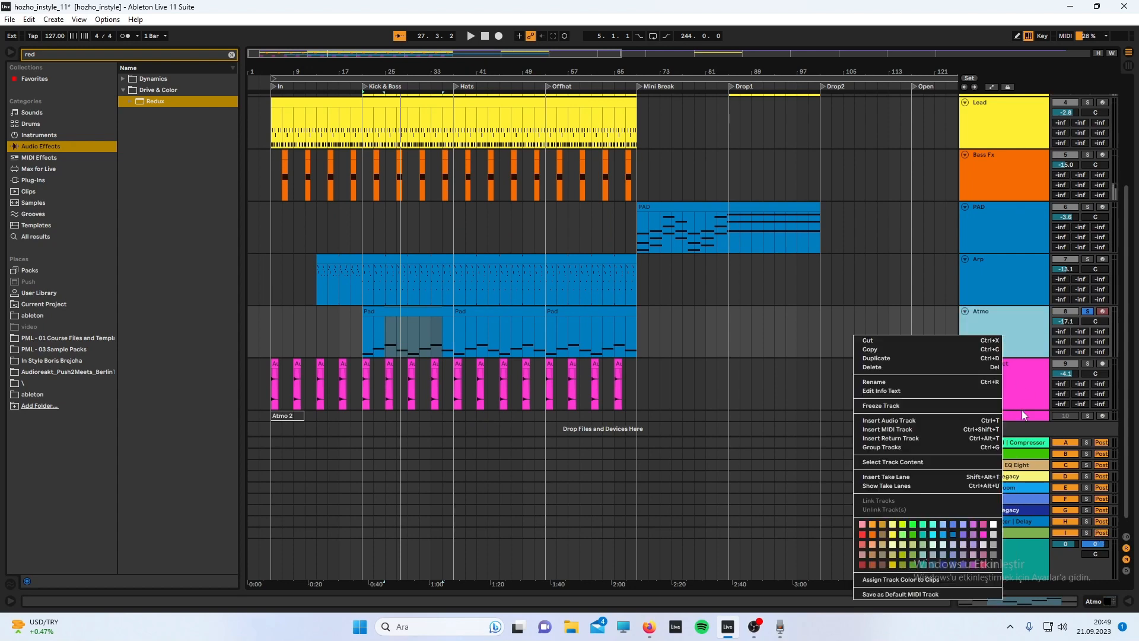
click(990, 524)
right_click(1005, 351)
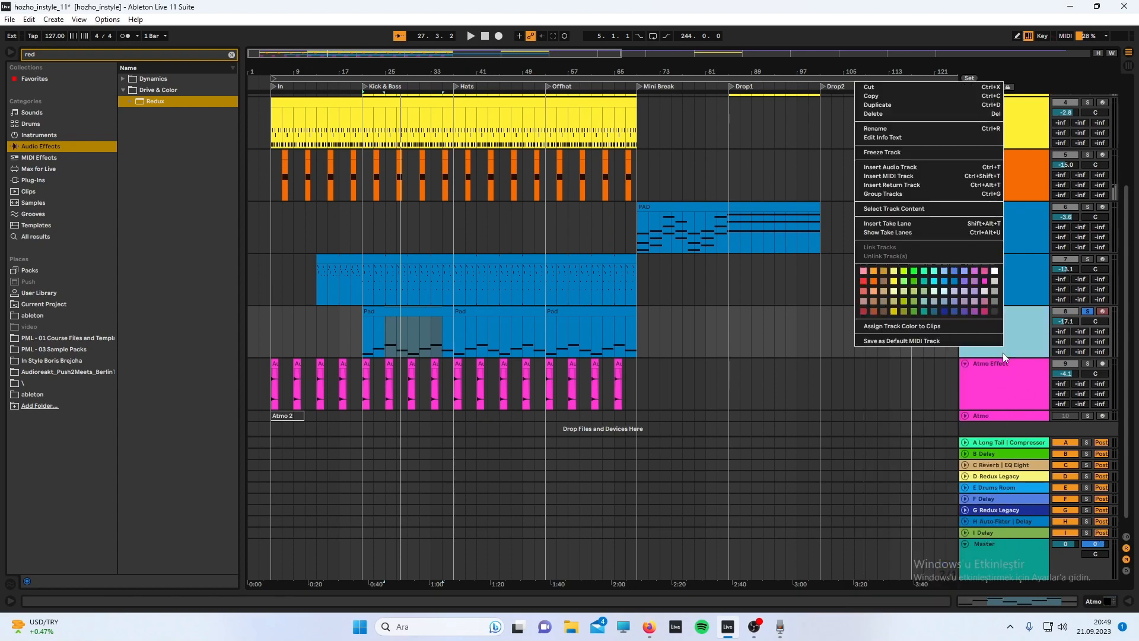
click(963, 327)
Step: Fold the Atmo and Atmo Effect tracks
click(966, 311)
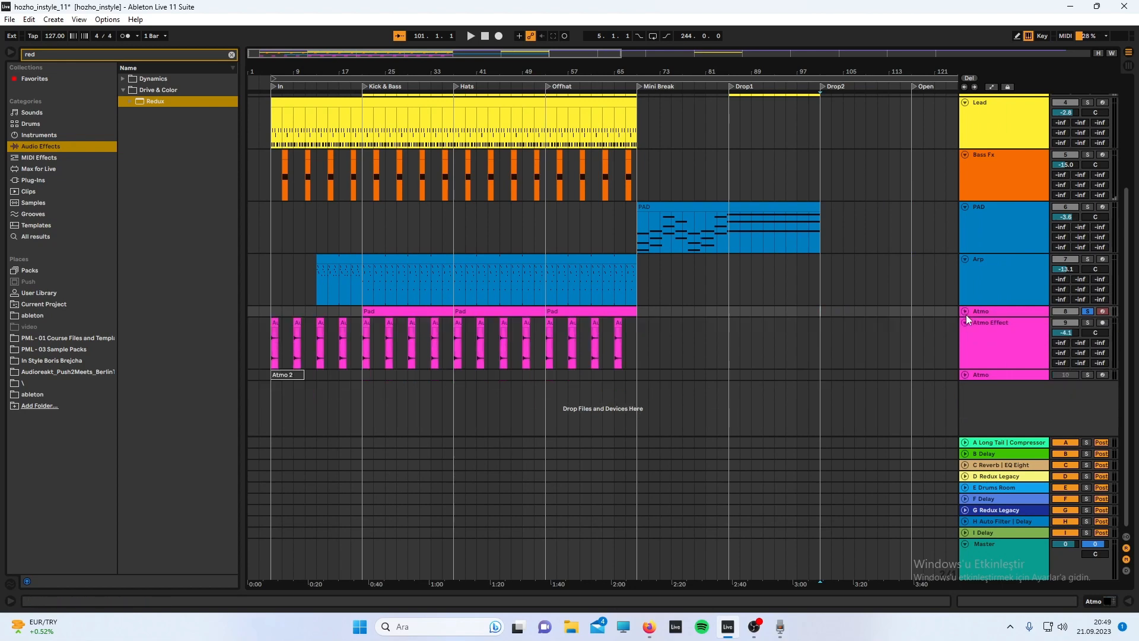
click(965, 323)
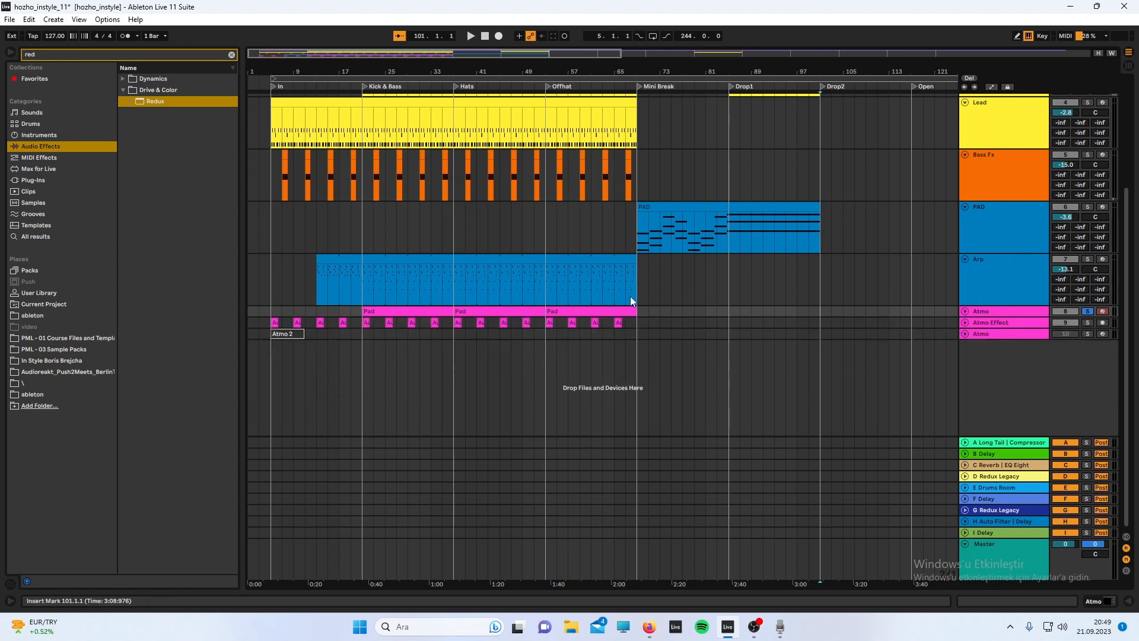
Step: Solo the Arp track from bar 13 and show its devices and its Redux Device On automation
click(324, 296)
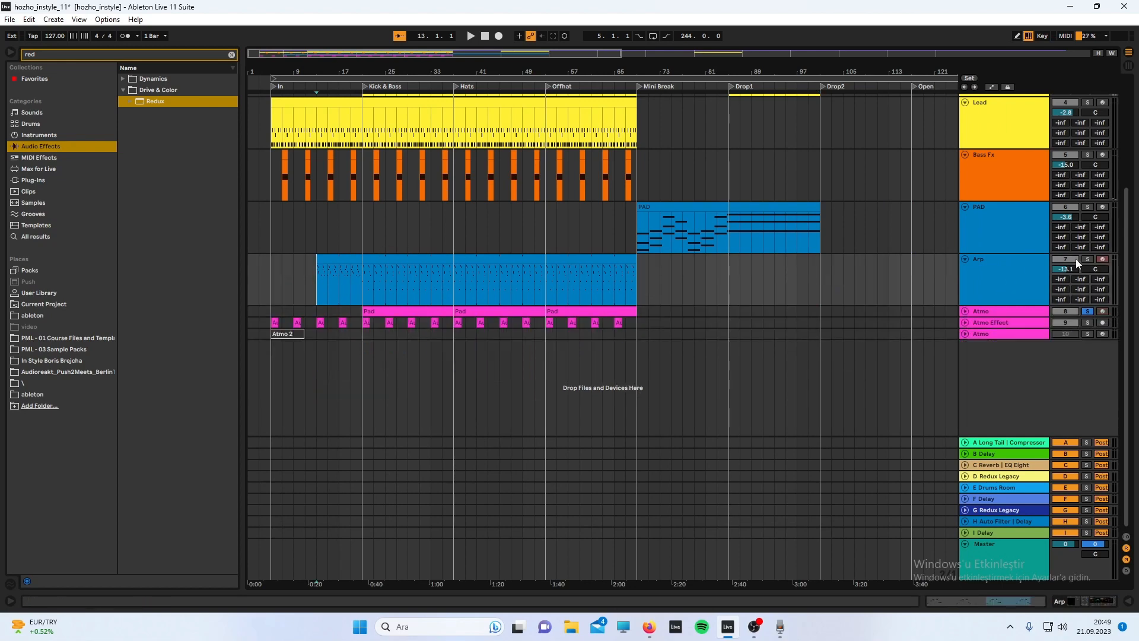
double_click(973, 286)
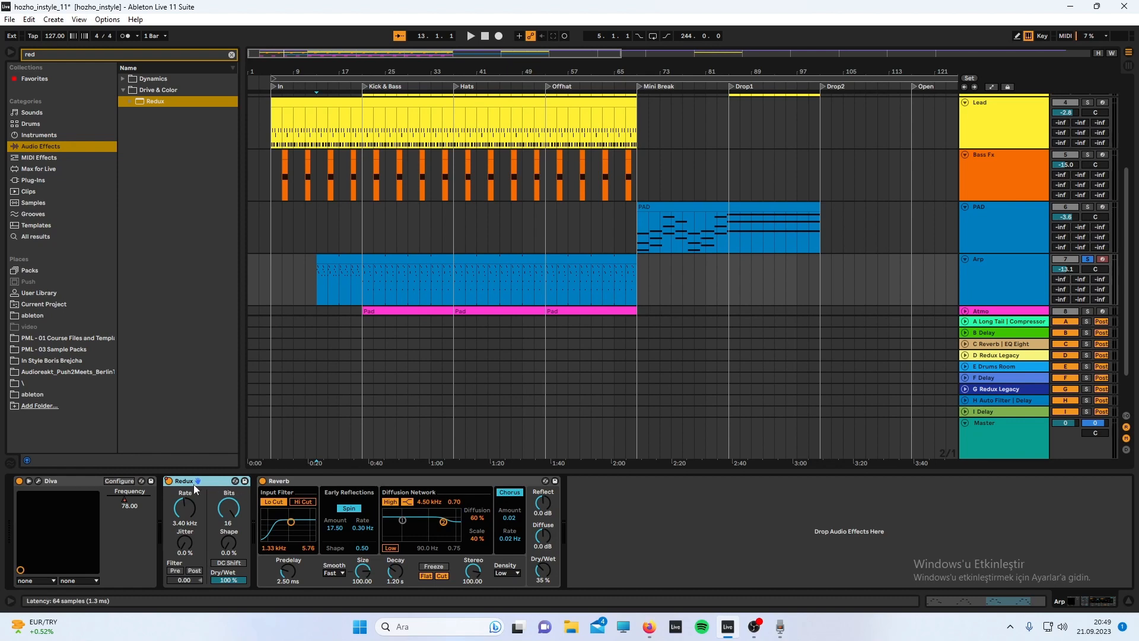
key(a)
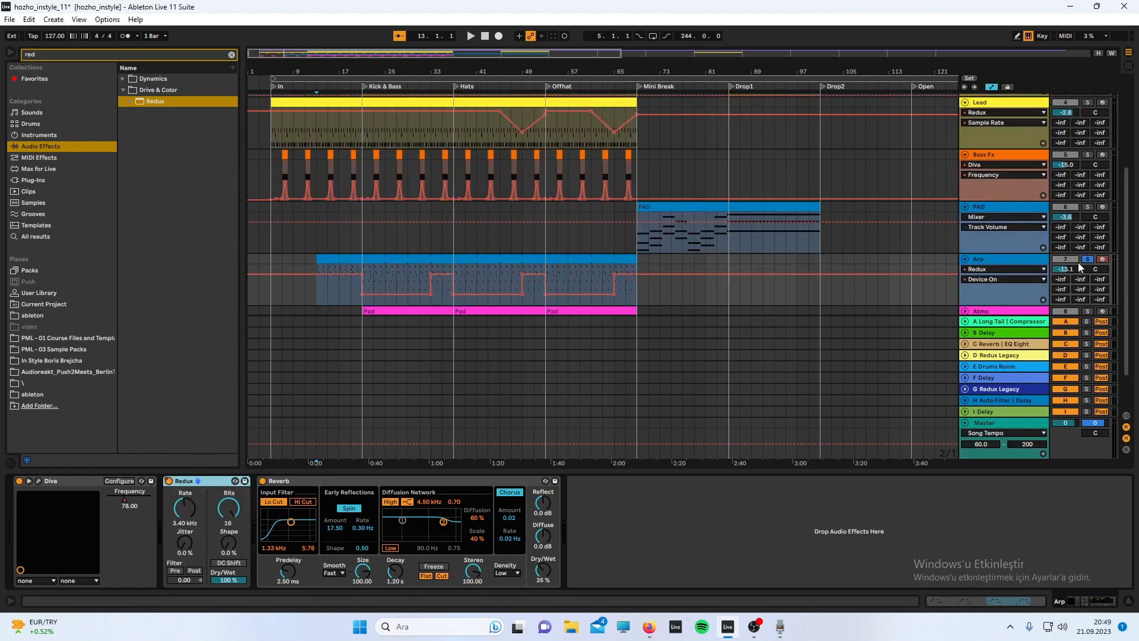
Step: Open Diva on the Arp track and play from bar 13 to hear its patch
click(38, 481)
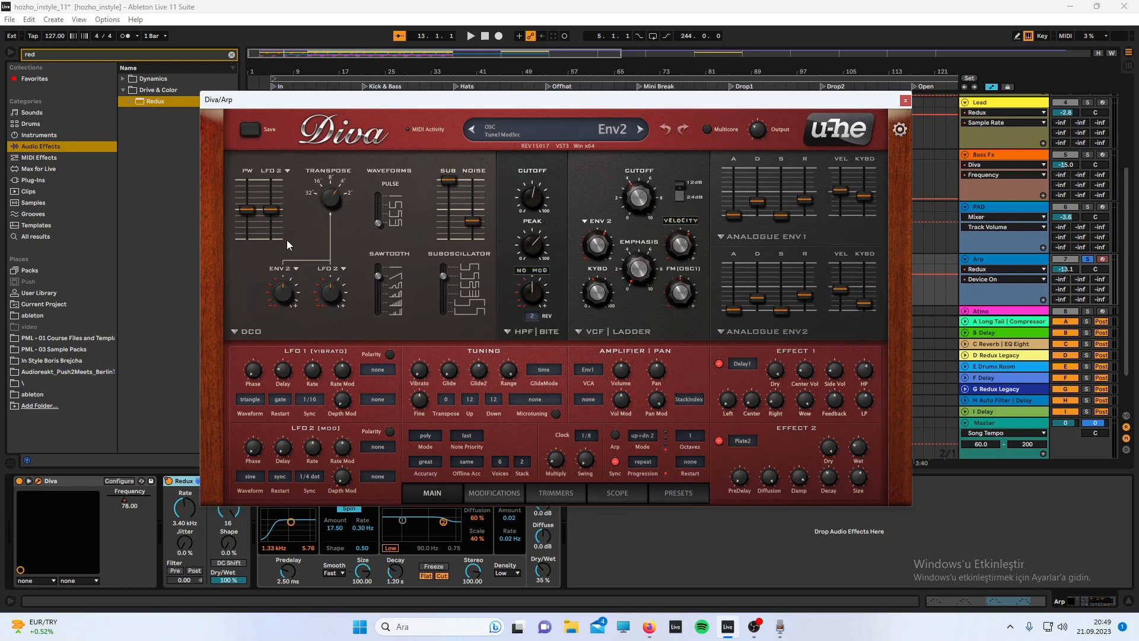
key(space)
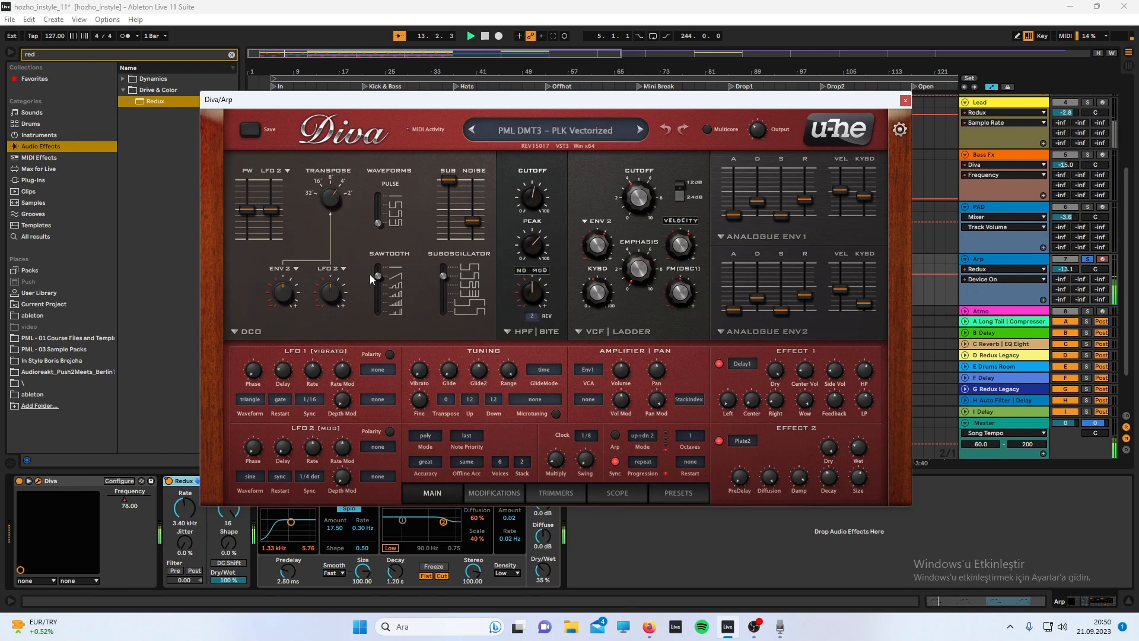
Step: Examine the sawtooth waveform of the Arp's Diva patch and change the pulse wave shape in its DCO section
mouse_move(374, 276)
mouse_down()
mouse_move(374, 314)
mouse_move(378, 276)
mouse_up()
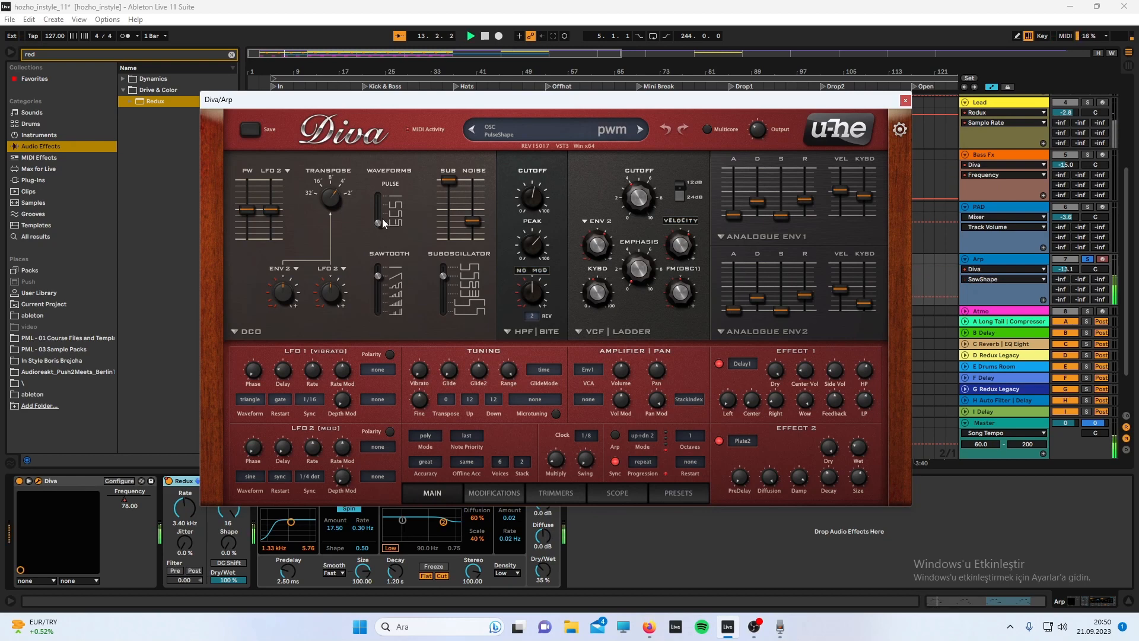
mouse_move(383, 221)
mouse_down()
mouse_move(381, 195)
mouse_move(378, 236)
mouse_up()
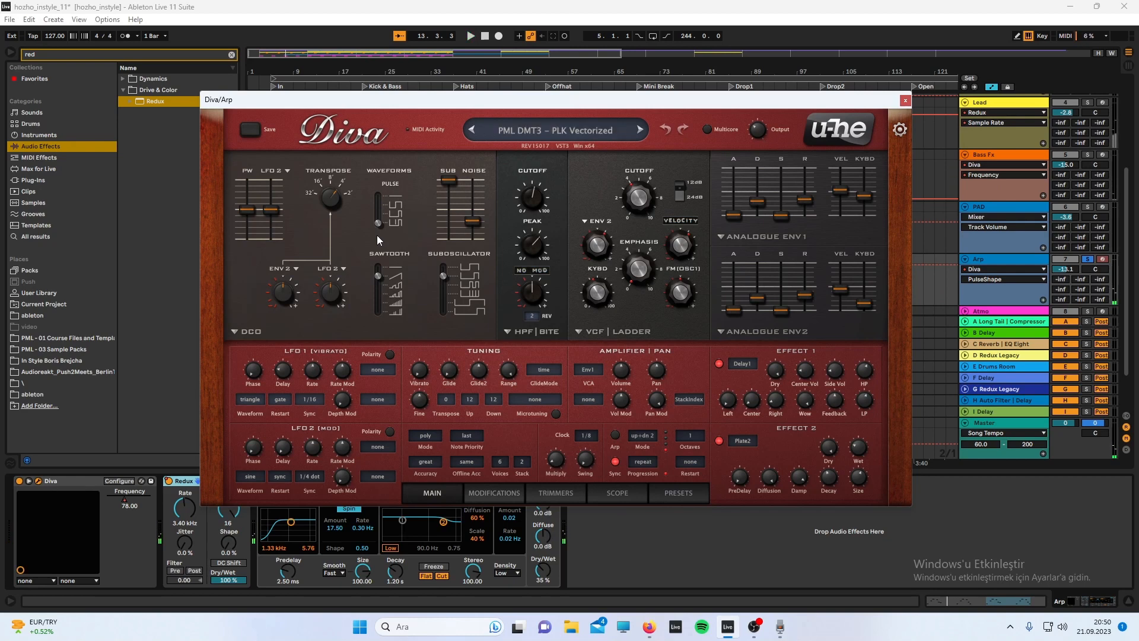
drag(378, 223, 382, 213)
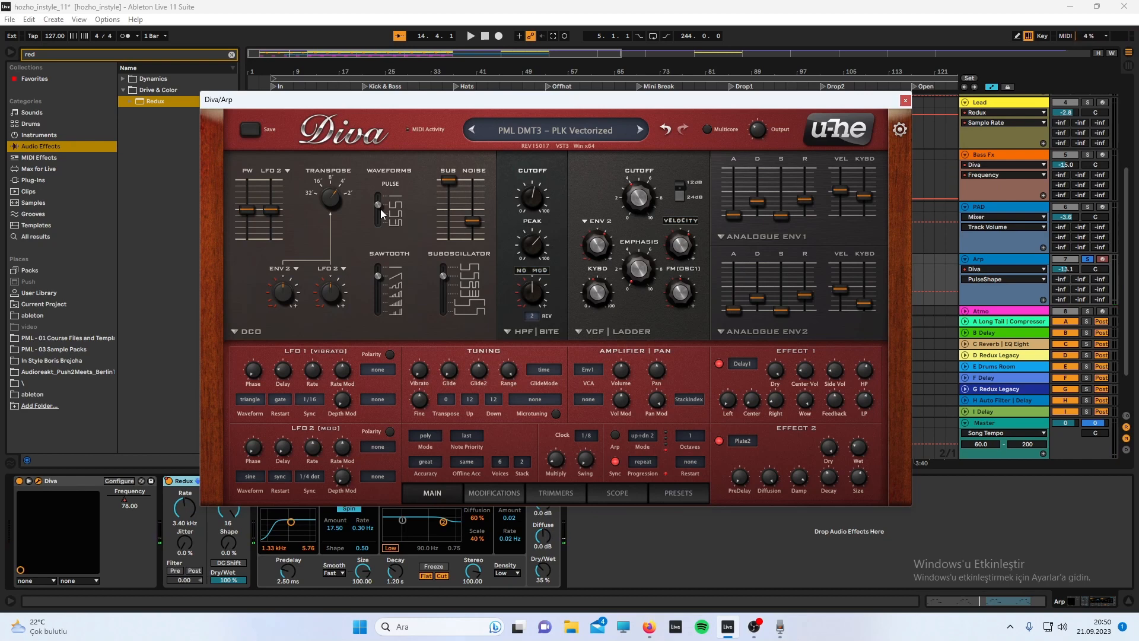
Step: Raise the decay and release of Analogue Env 1 in the Arp's Diva patch
mouse_move(754, 177)
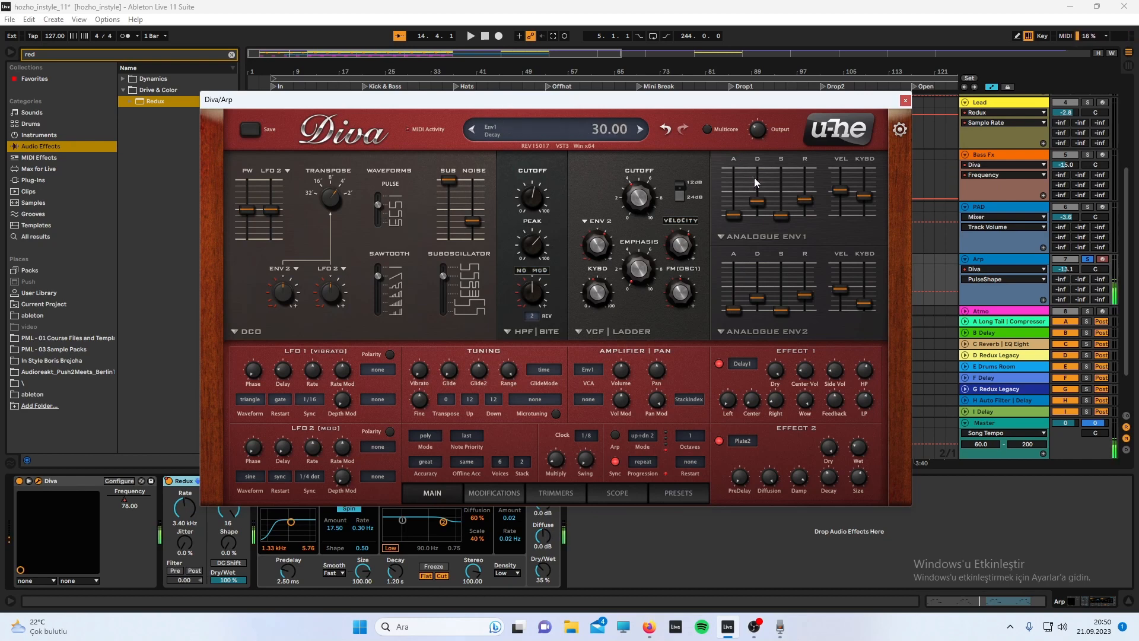
drag(758, 196, 758, 184)
mouse_move(805, 190)
mouse_down()
mouse_move(810, 174)
mouse_move(803, 182)
mouse_up()
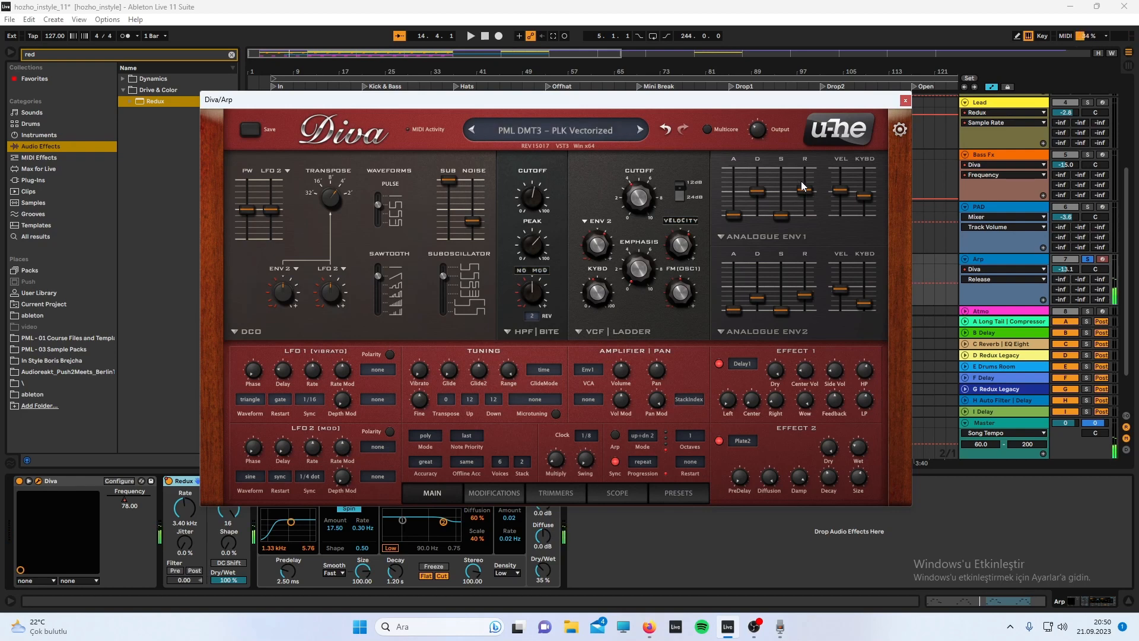
Step: Switch off Redux on the Arp track, close Diva and re-enable the overridden automation
click(169, 481)
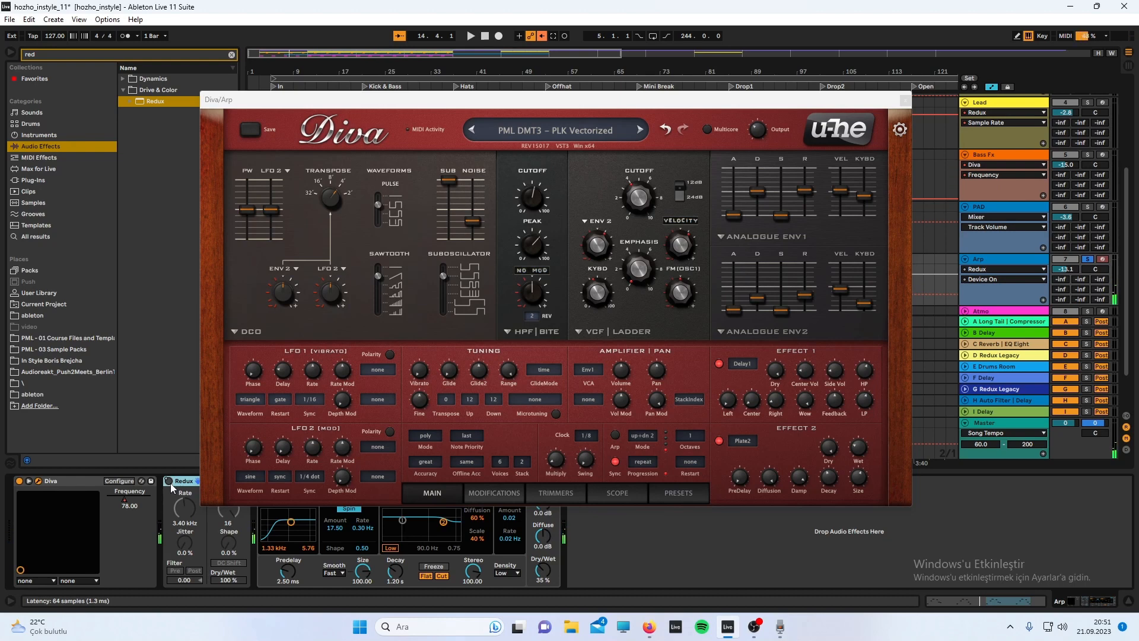
click(753, 628)
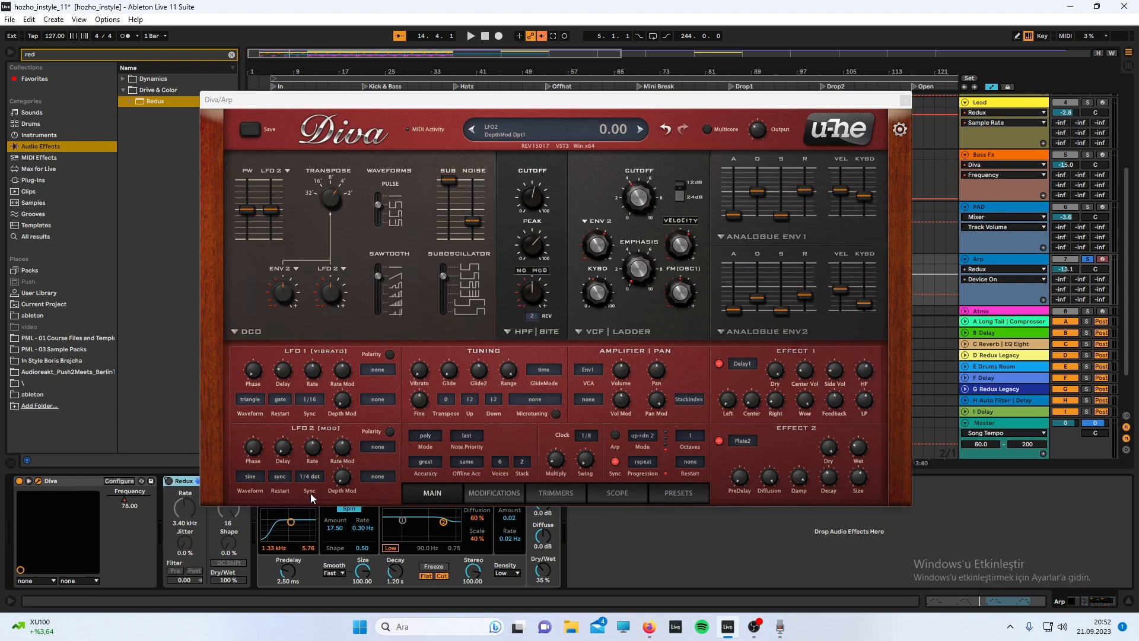
click(905, 99)
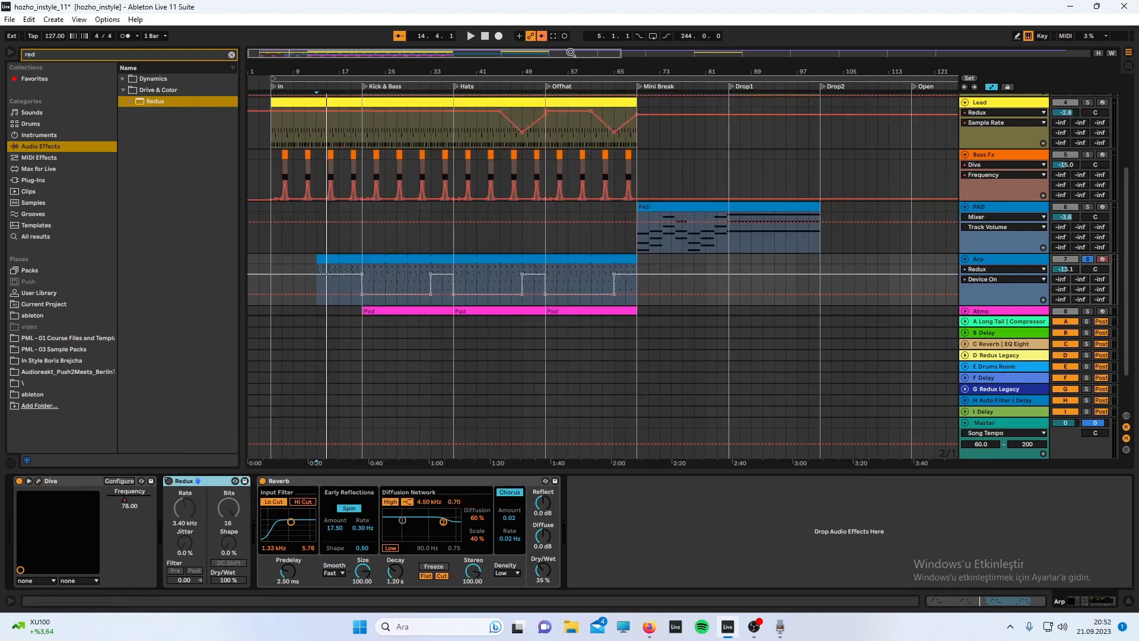
click(543, 37)
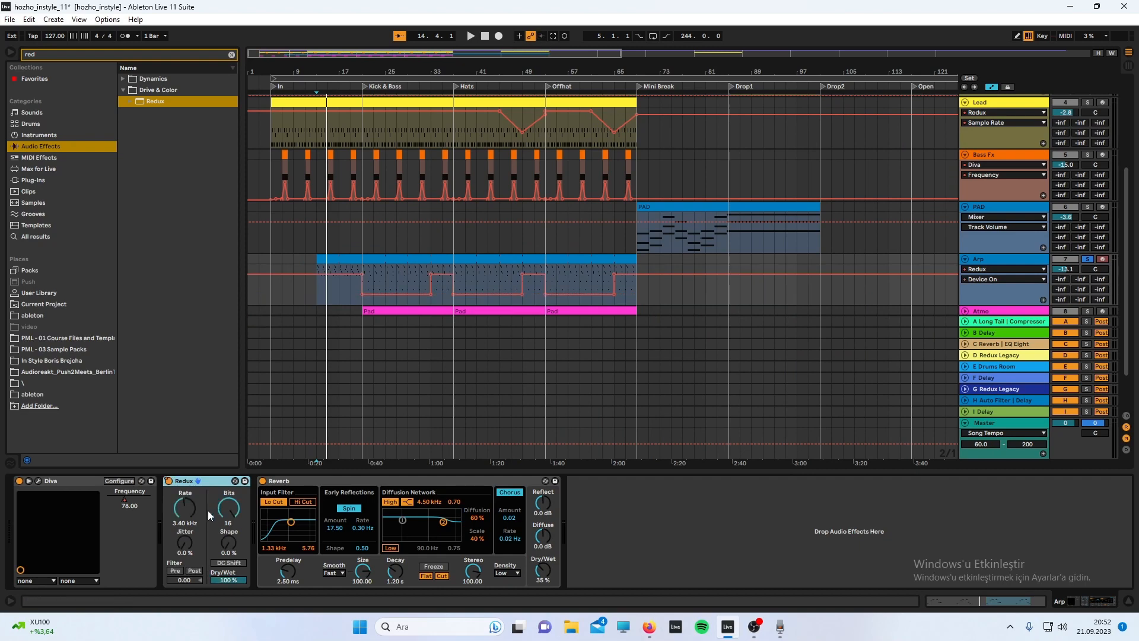
Step: Set Diva's Analogue Env 1 decay to 30 and release to 29 on the Arp, listening to the result before closing the plug-in
click(39, 481)
drag(760, 194, 807, 208)
key(space)
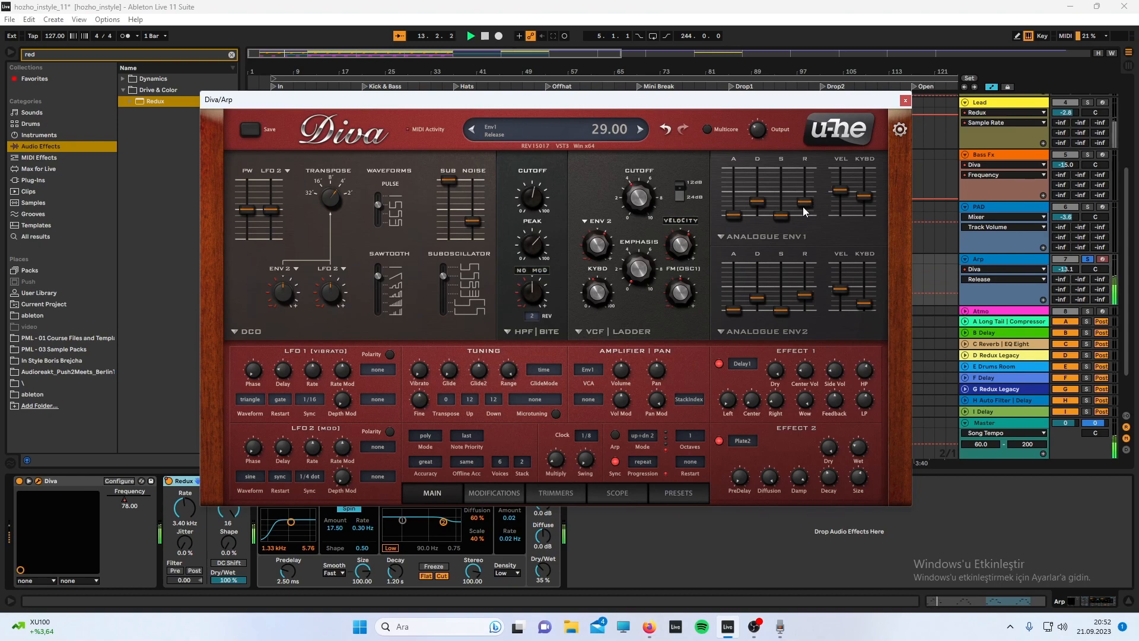
click(905, 100)
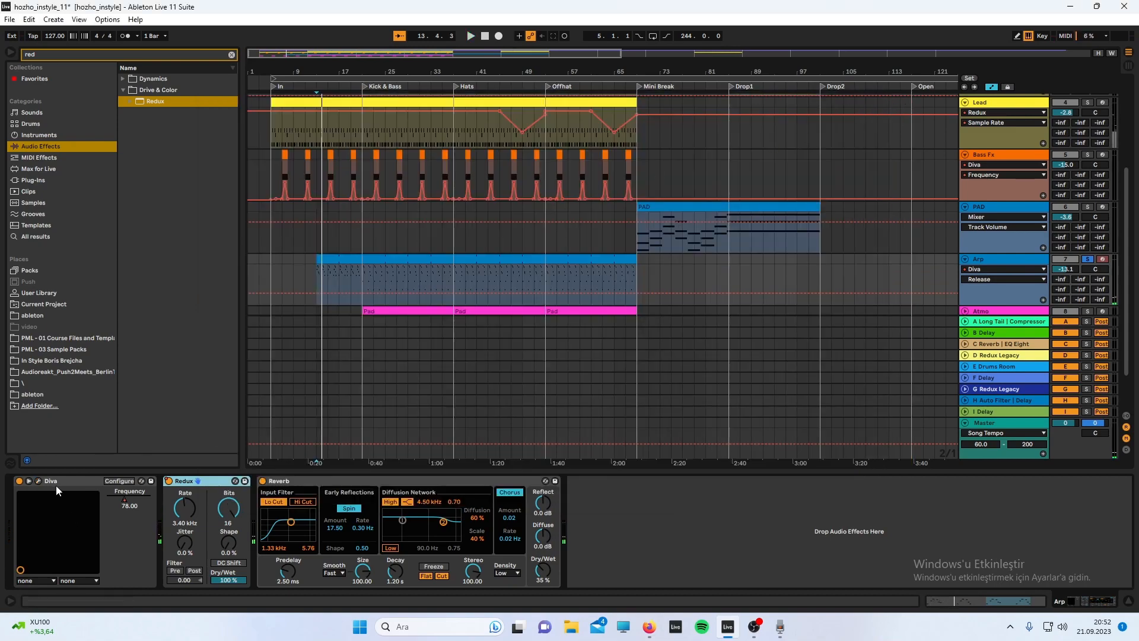
click(38, 480)
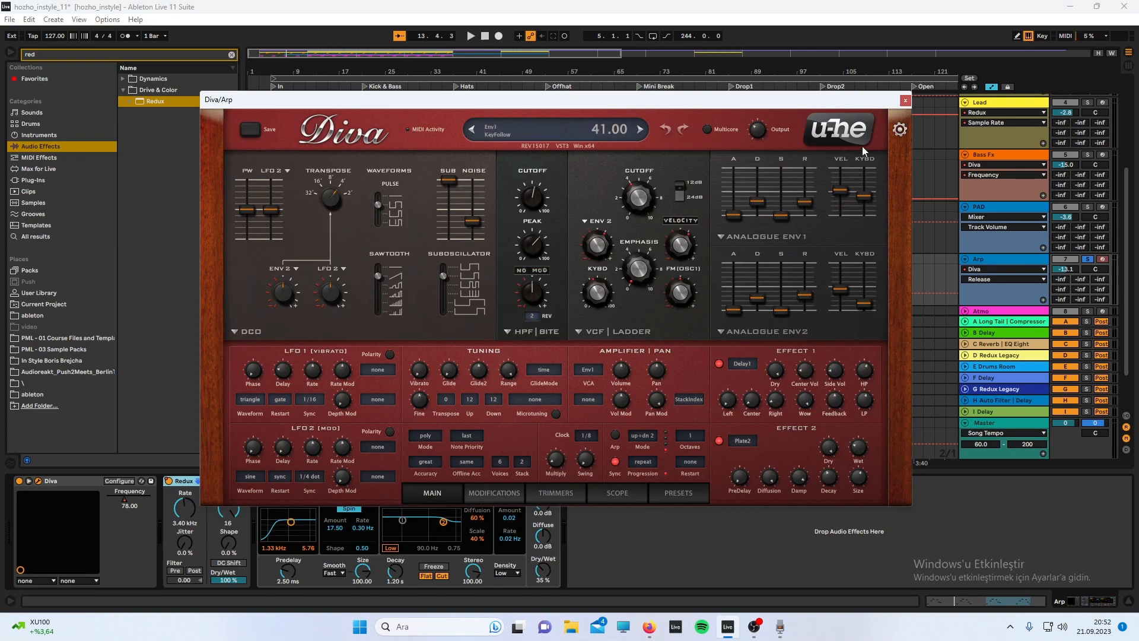
click(905, 100)
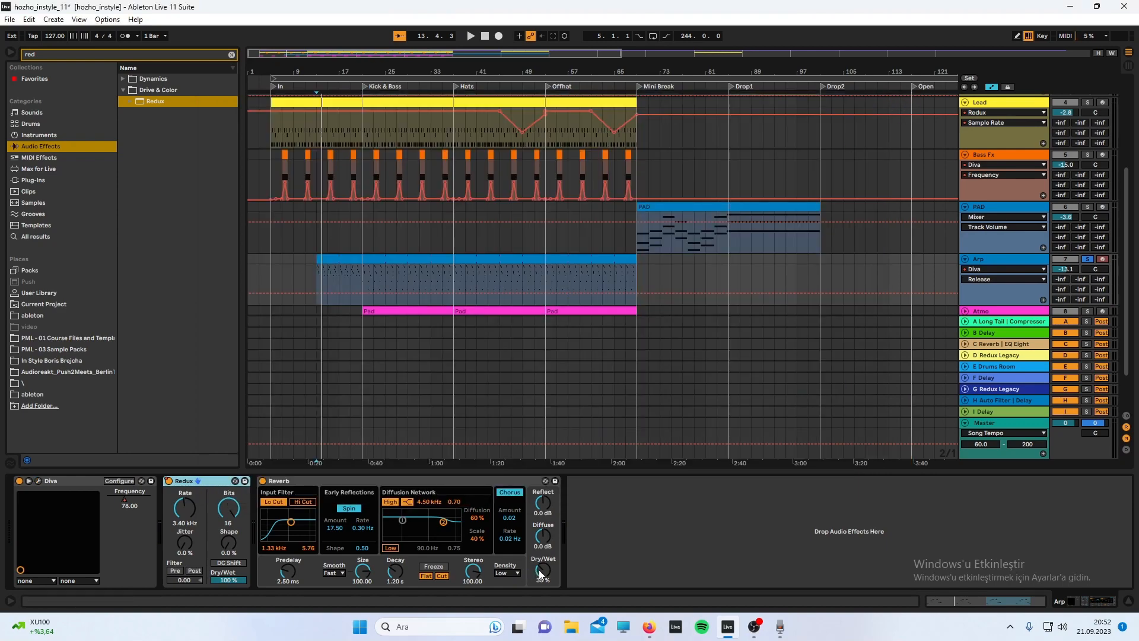
Step: Set the Dry/Wet of the Arp's Reverb to 25 %
drag(542, 571, 543, 579)
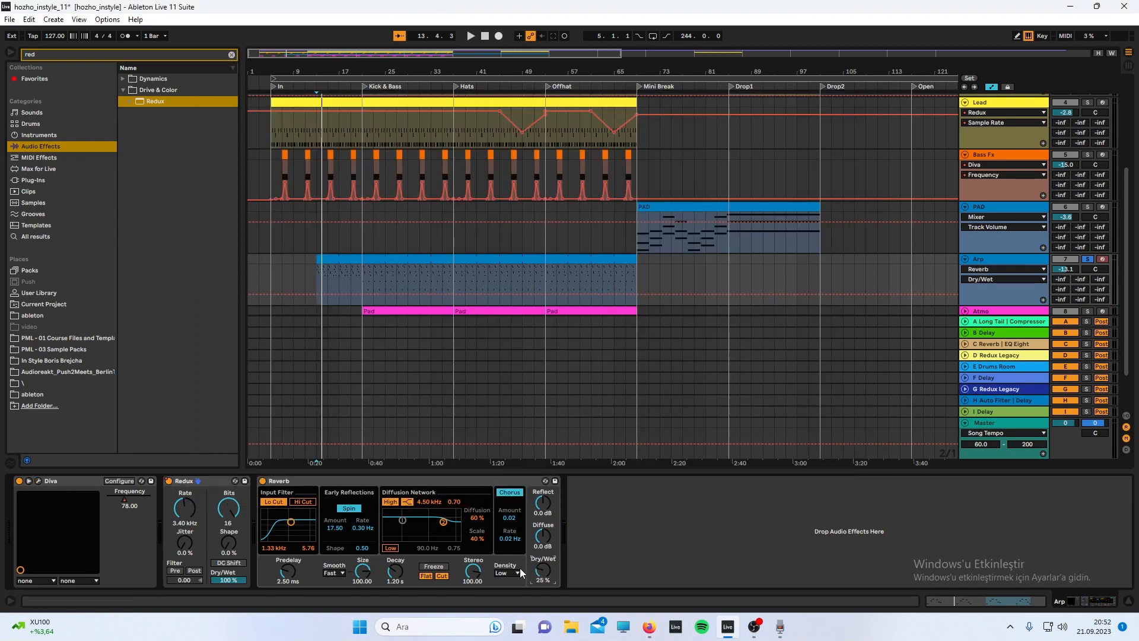
key(space)
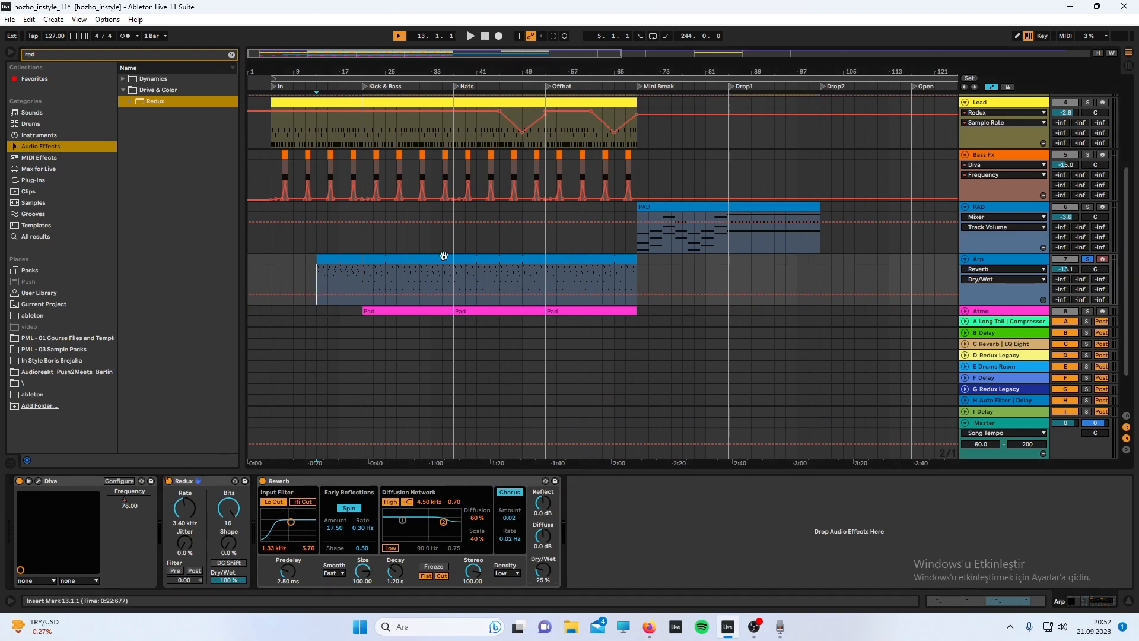
Step: Unsolo the Arp track, hide the automation lanes and play the full mix from bar 13
click(1087, 259)
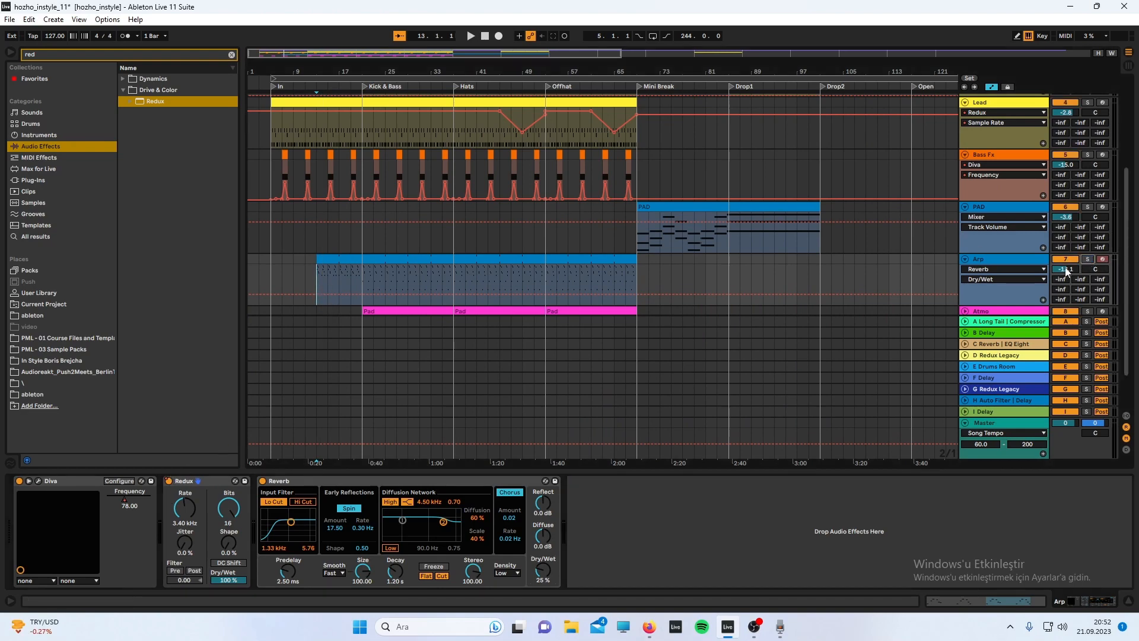
click(992, 87)
key(space)
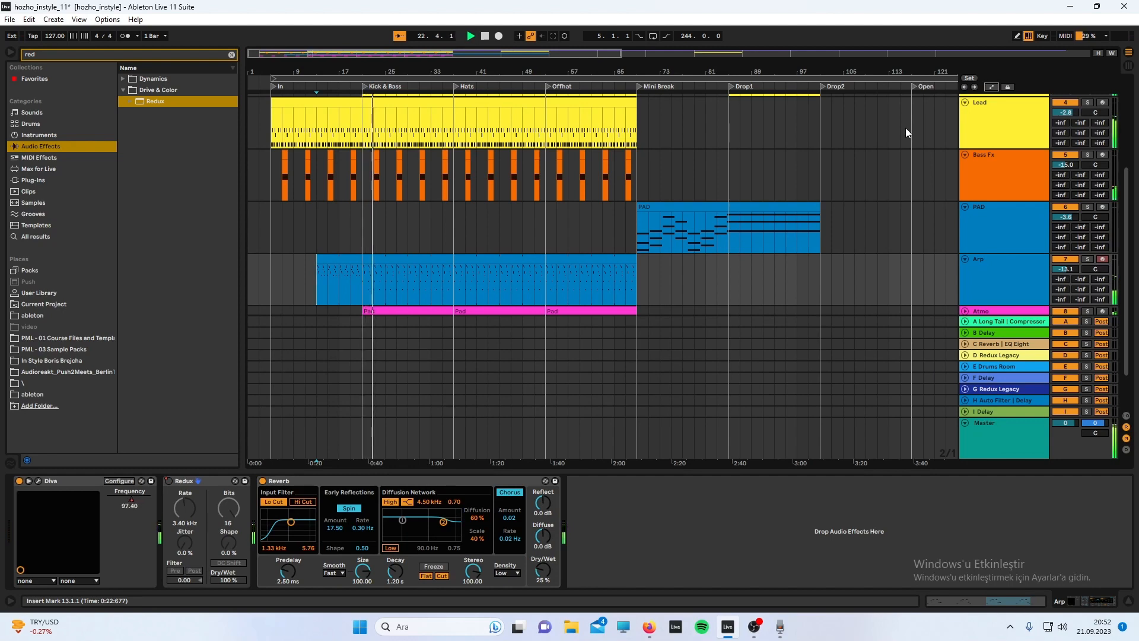
Step: Check the decay and release of Analogue Env 1 in the Arp's Diva during playback, then close the plug-in
click(39, 481)
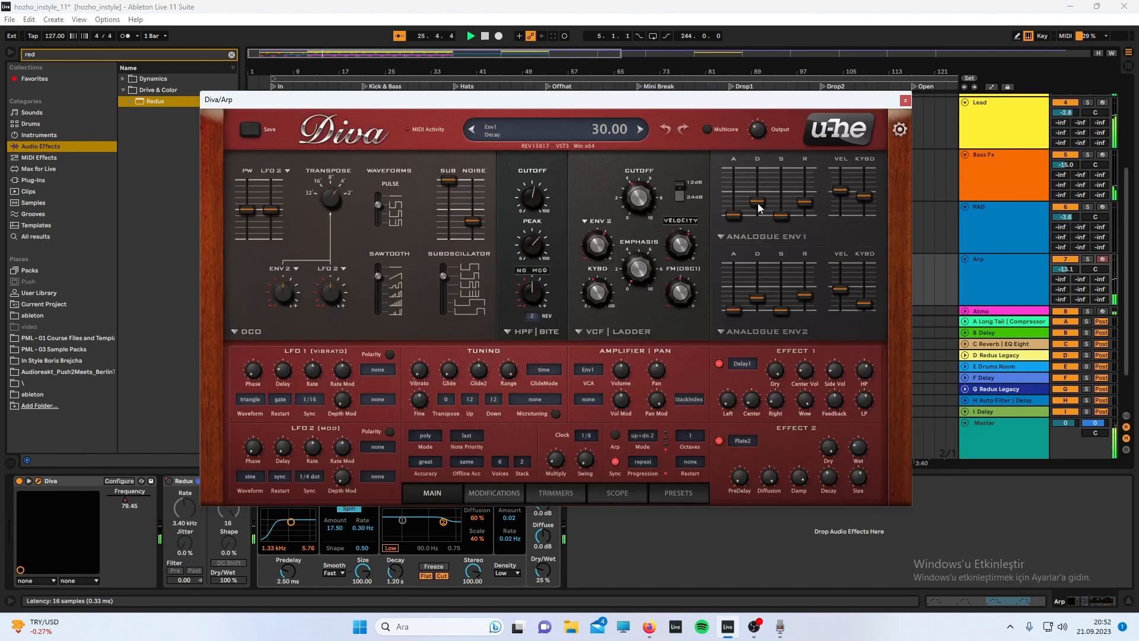
drag(759, 206, 804, 203)
click(905, 99)
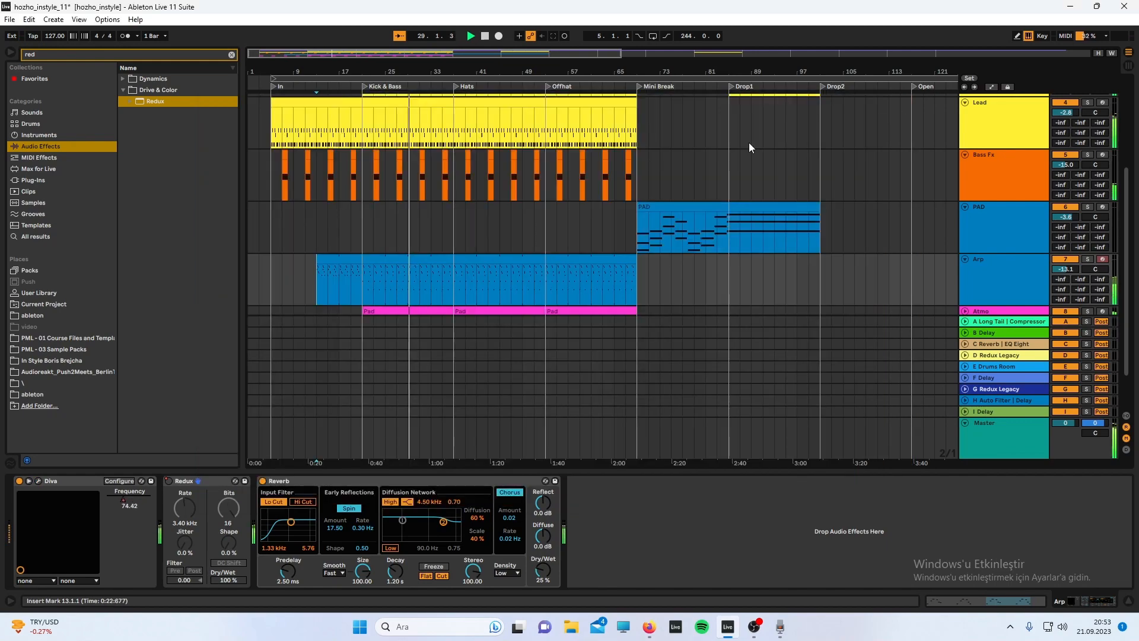
Step: Unfold the Atmo pad track and the Atmo Effect track below the Arp, and stop playback
click(408, 216)
scroll(408, 215, down, 1)
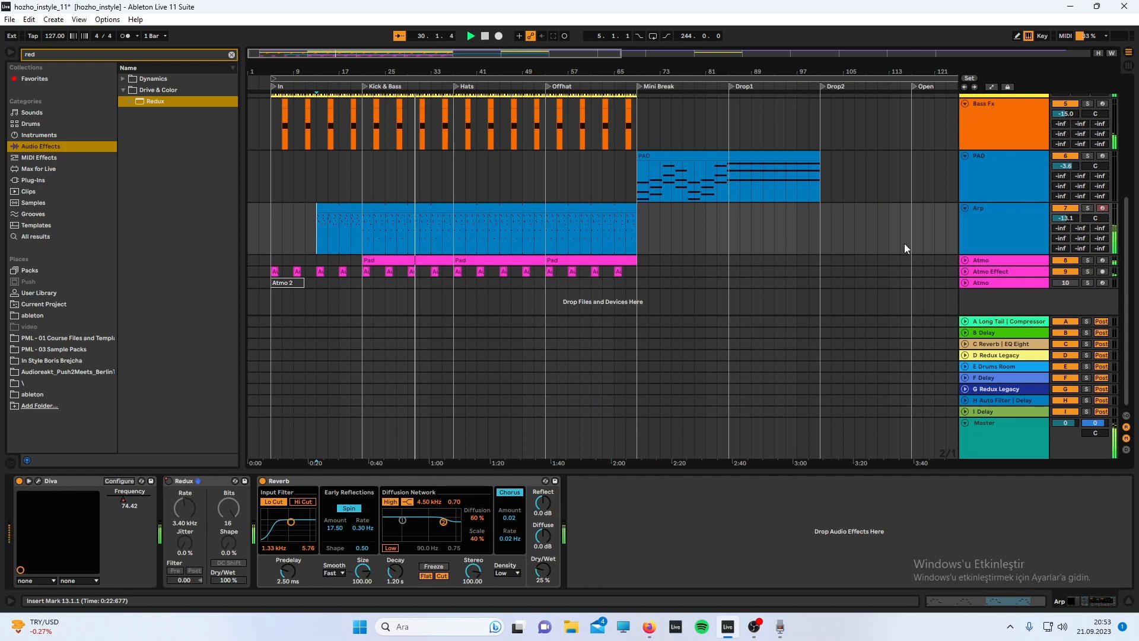
click(965, 259)
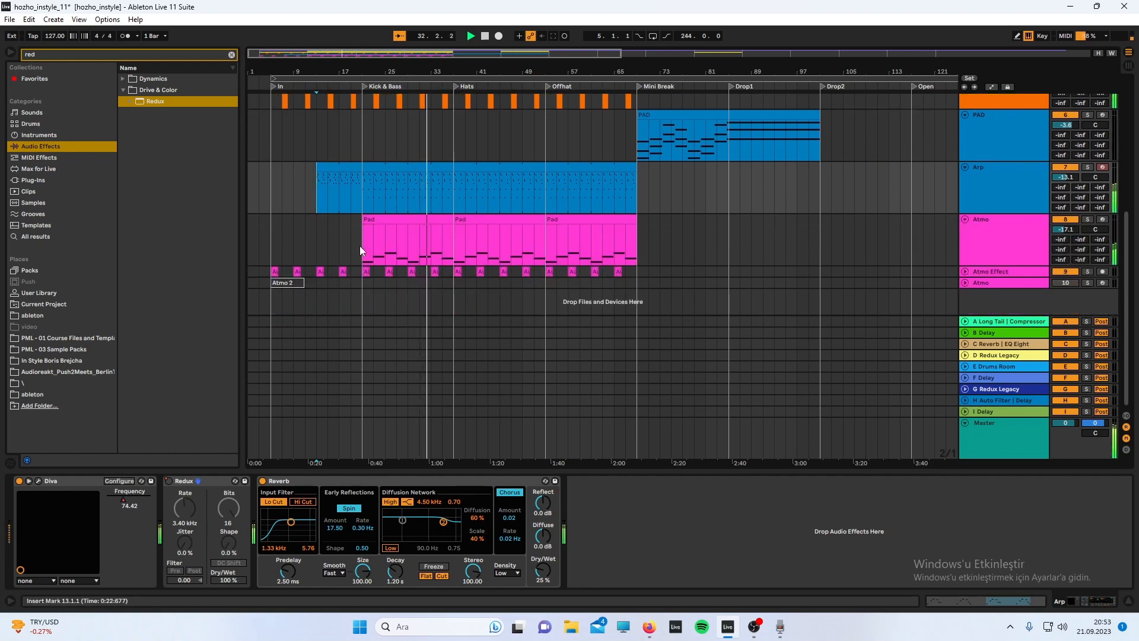
click(965, 272)
scroll(649, 270, down, 1)
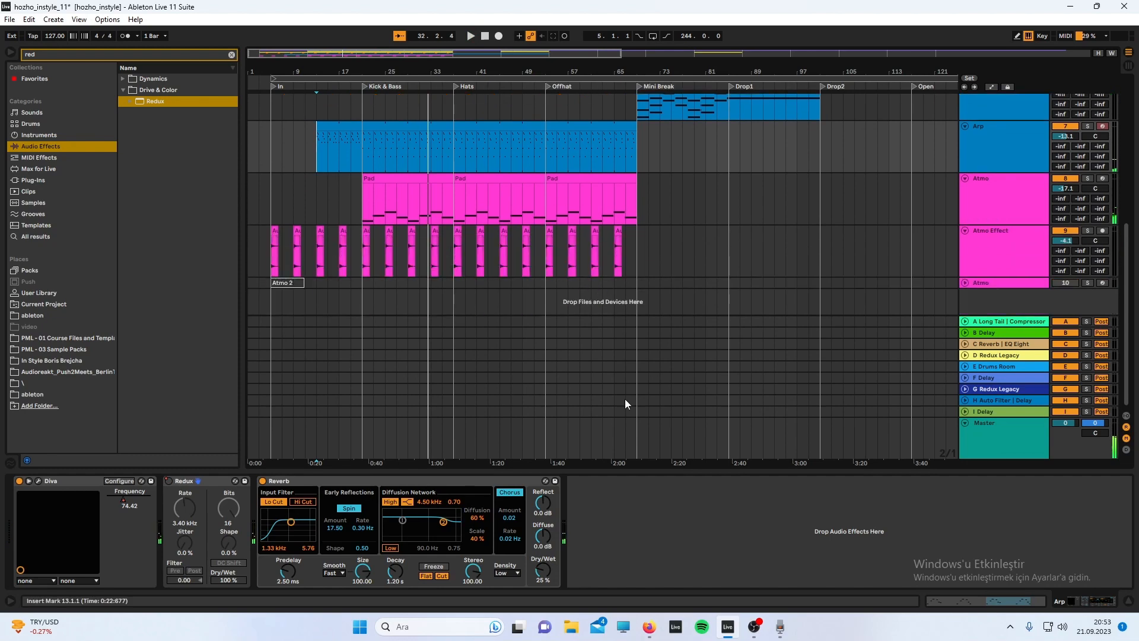
Step: Solo the Atmo Effect track and play its audio clip from bar 5
click(272, 266)
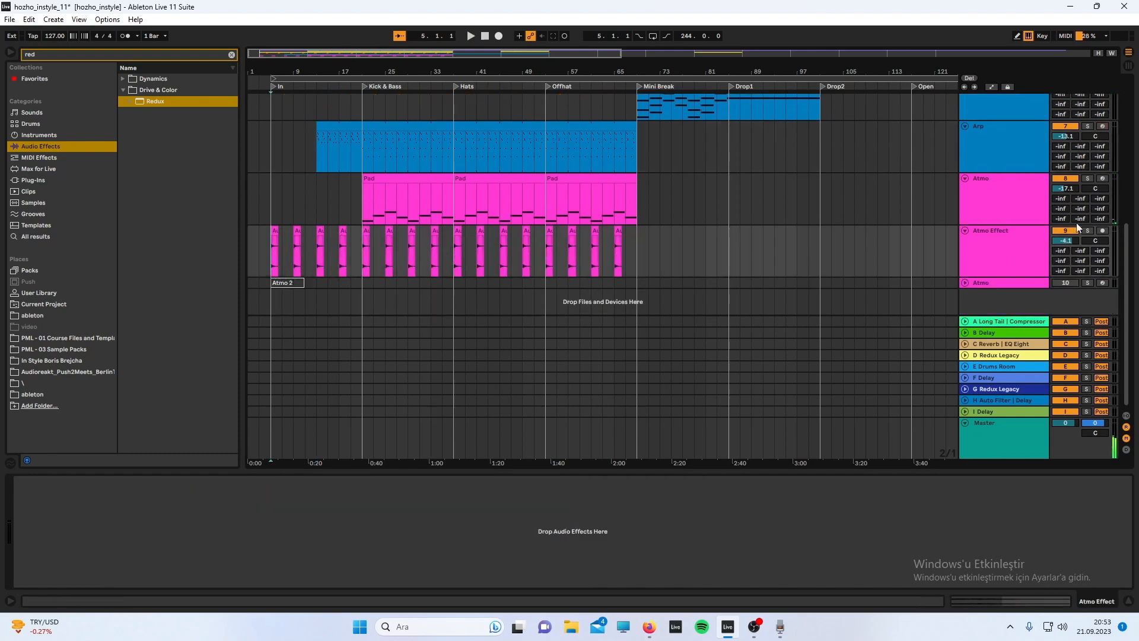
click(1087, 231)
key(space)
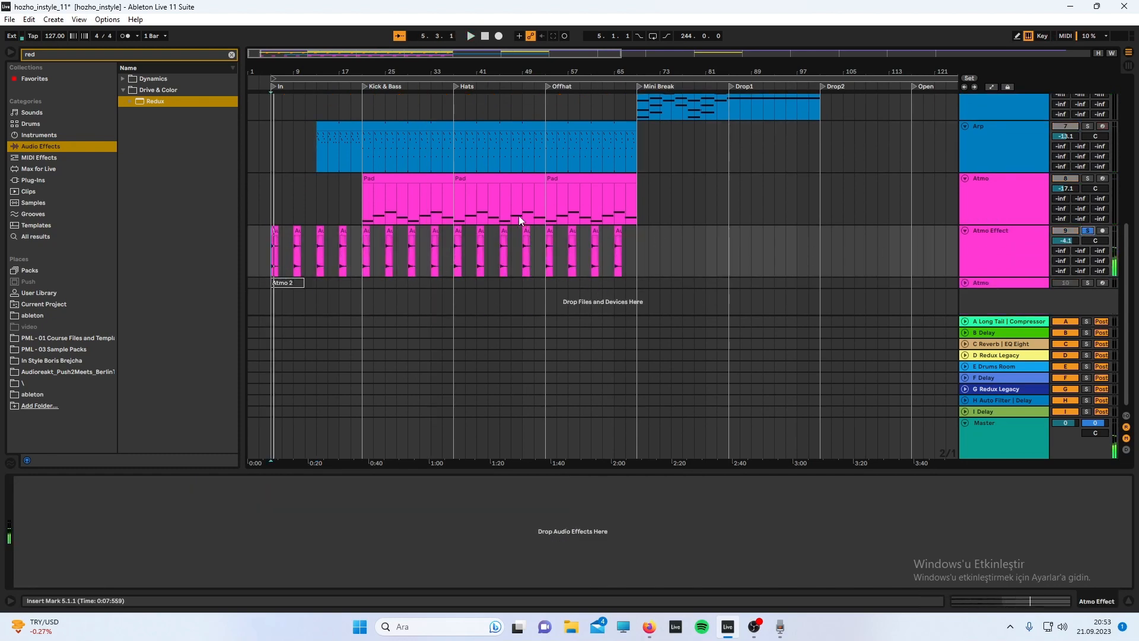
Step: Unfold and solo the last Atmo track, and view its Diva preset PML DMT3 - ATM Cascade
click(965, 282)
click(979, 283)
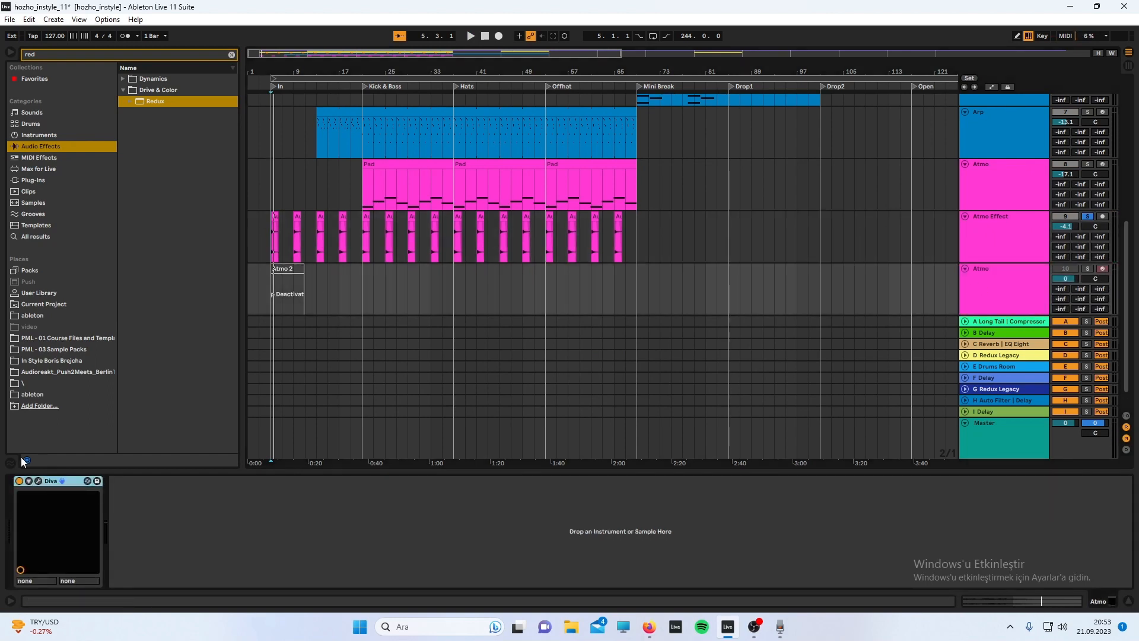
click(38, 481)
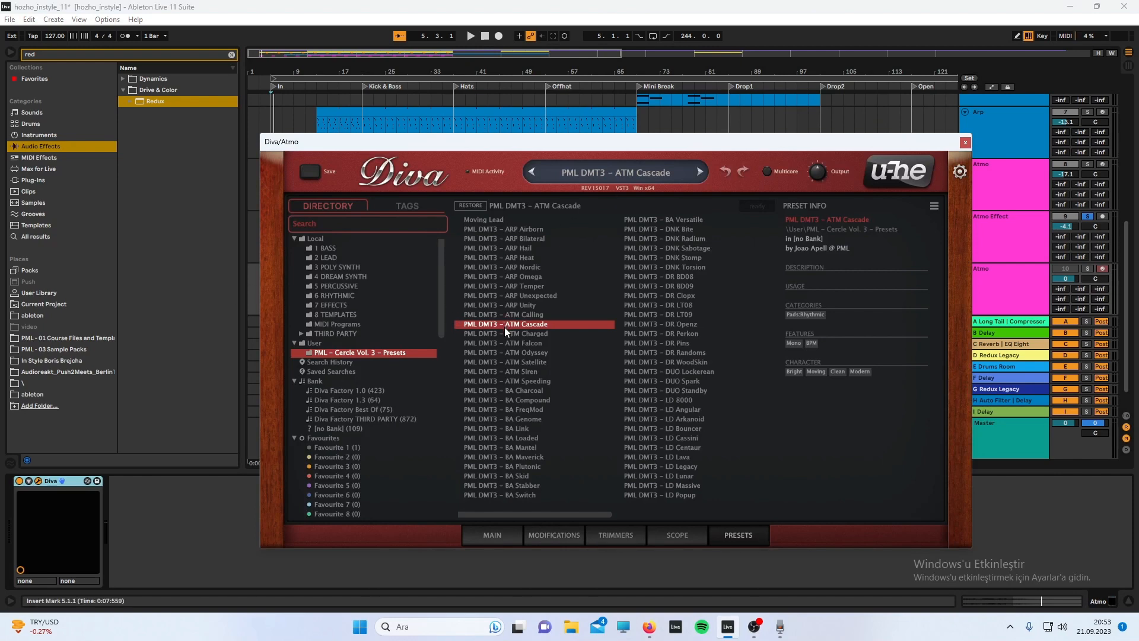
click(1088, 269)
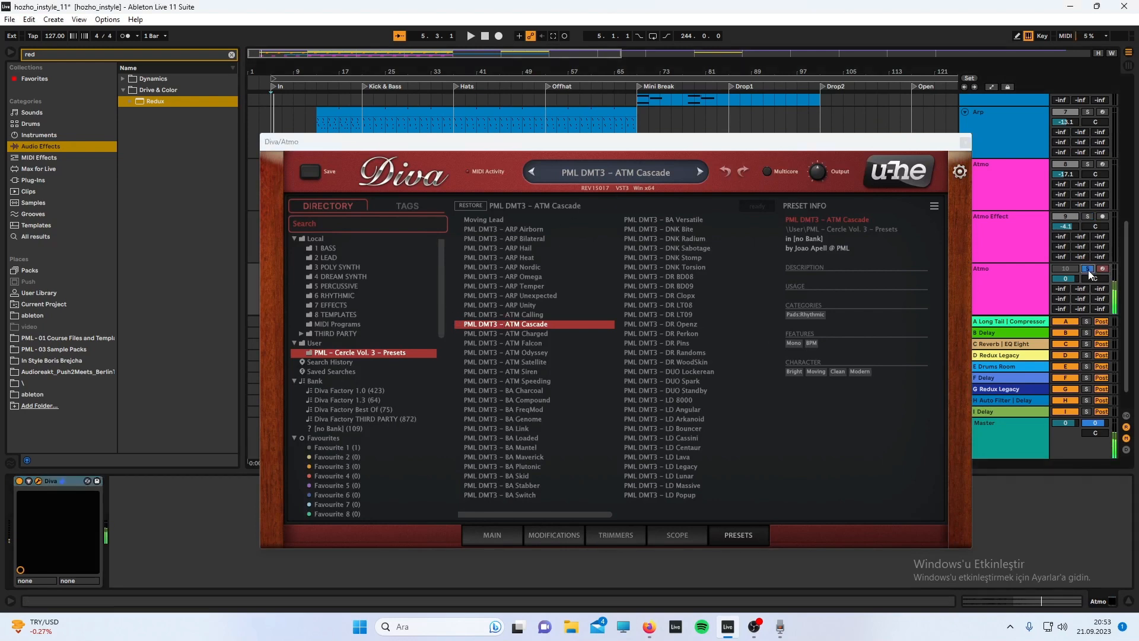
click(966, 142)
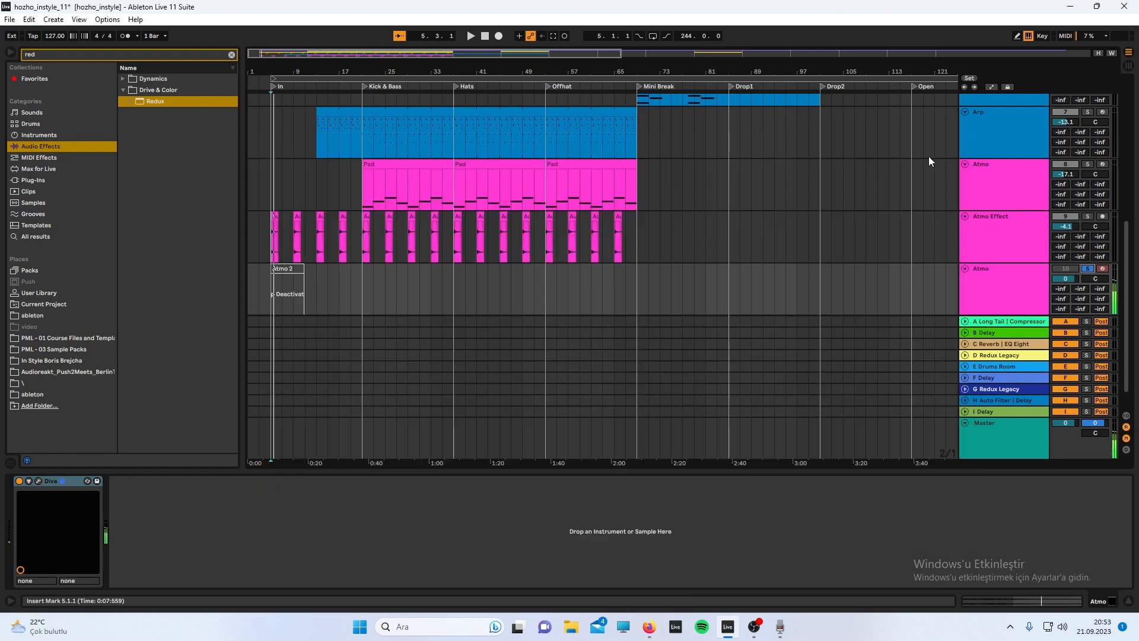
Step: Activate the Atmo 2 clip on the last Atmo track and play it from bar 5
click(285, 268)
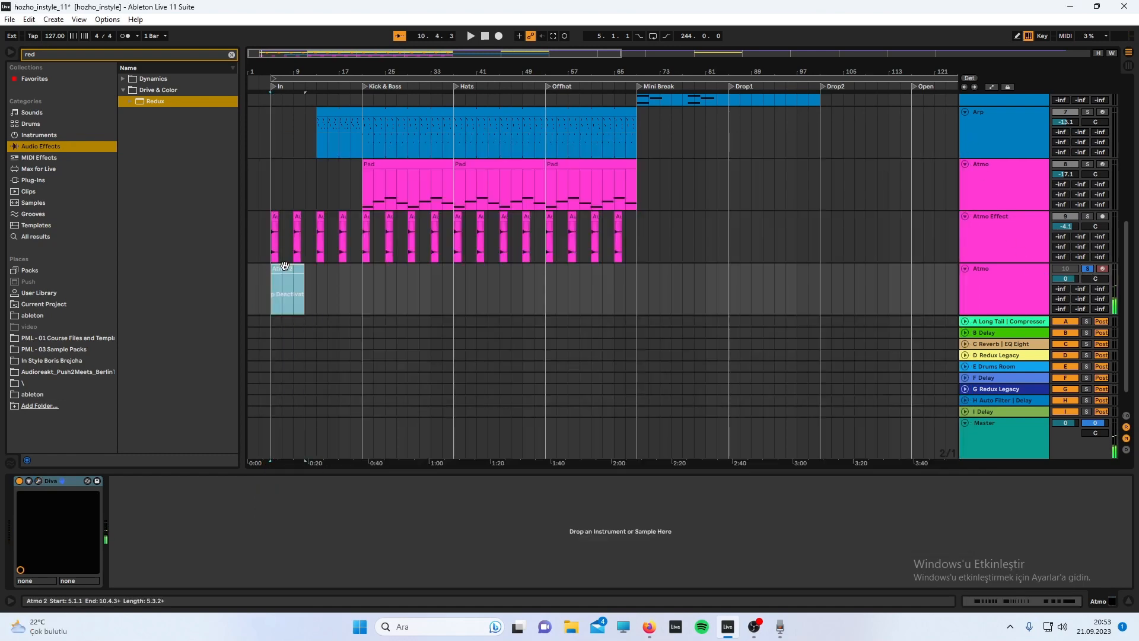
key(0)
click(269, 305)
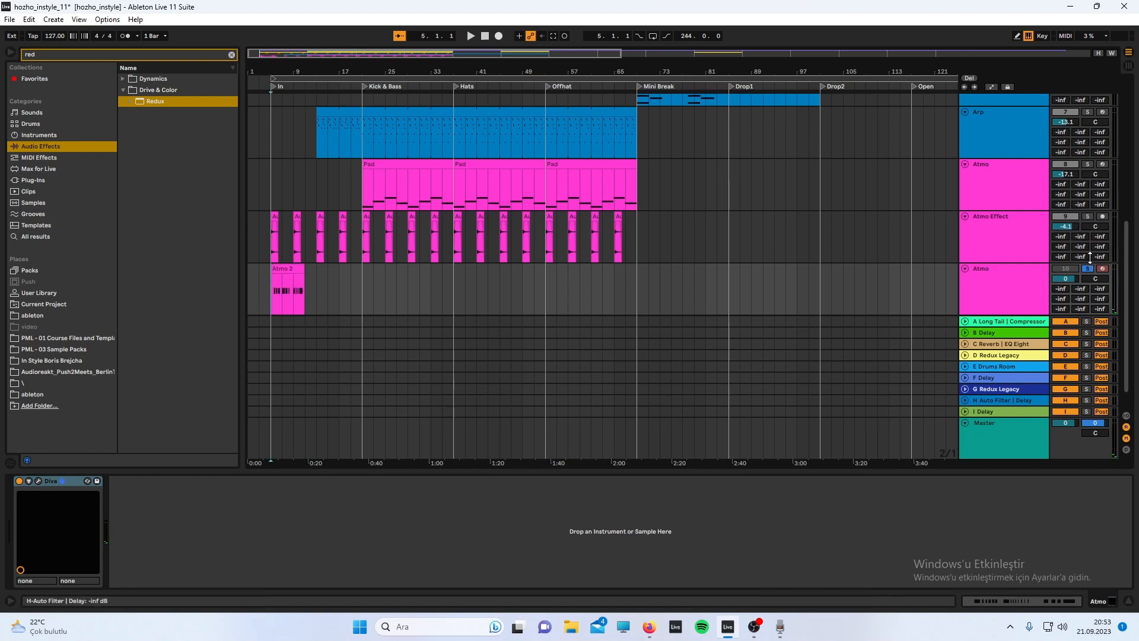
key(space)
Step: Examine the notes of the Atmo 2 clip and replay its ending from bar 10
scroll(426, 240, up, 1)
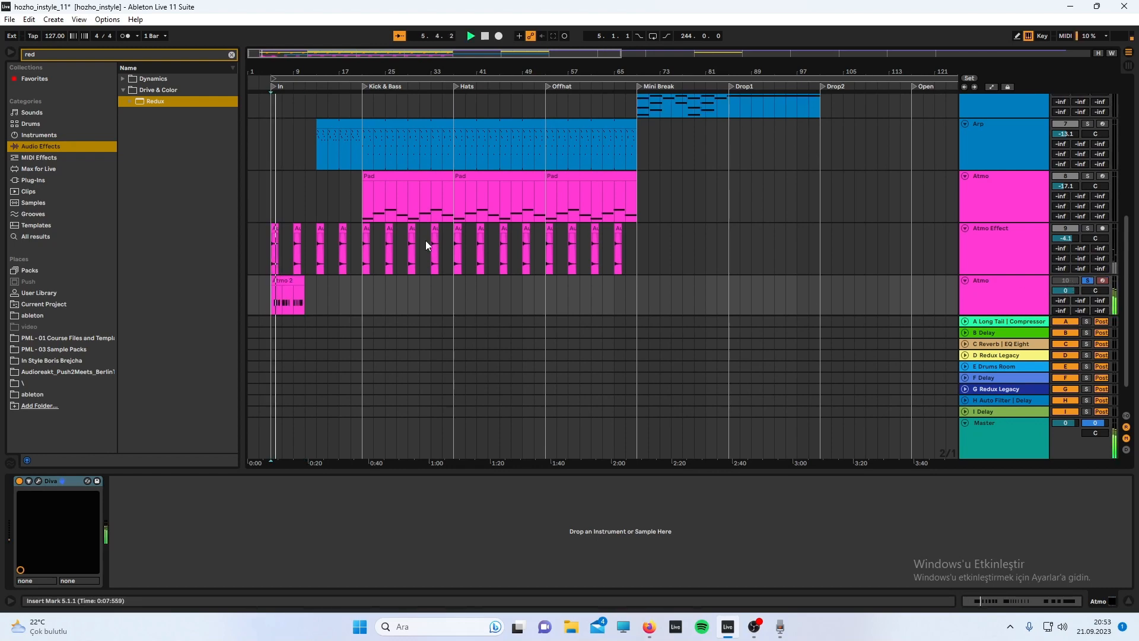
scroll(332, 274, up, 2)
scroll(344, 280, down, 2)
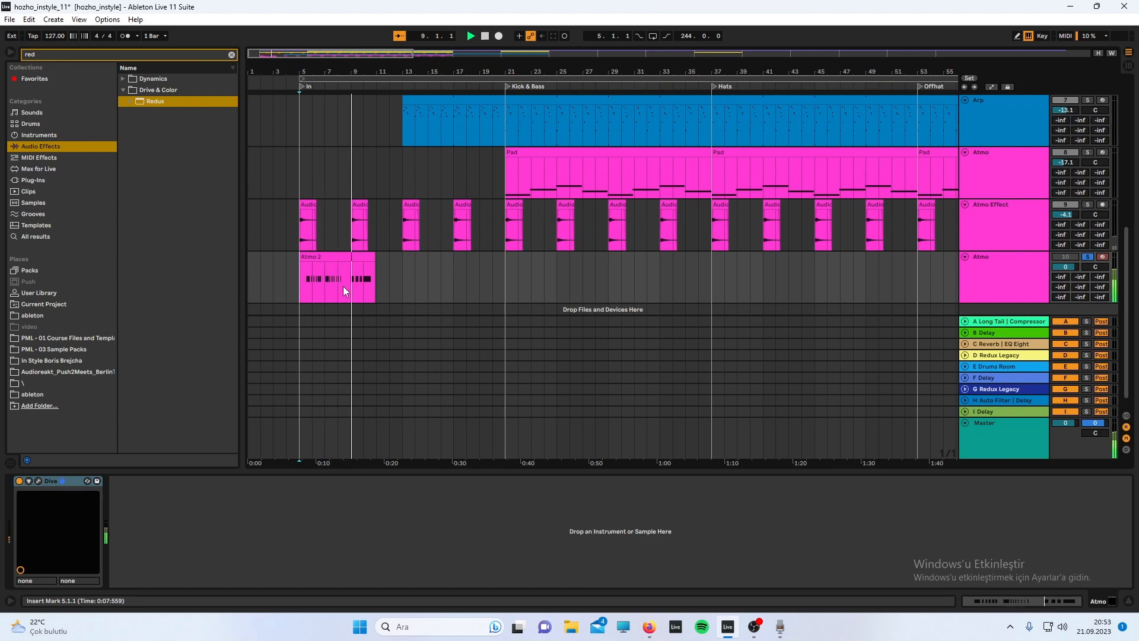
scroll(343, 286, up, 2)
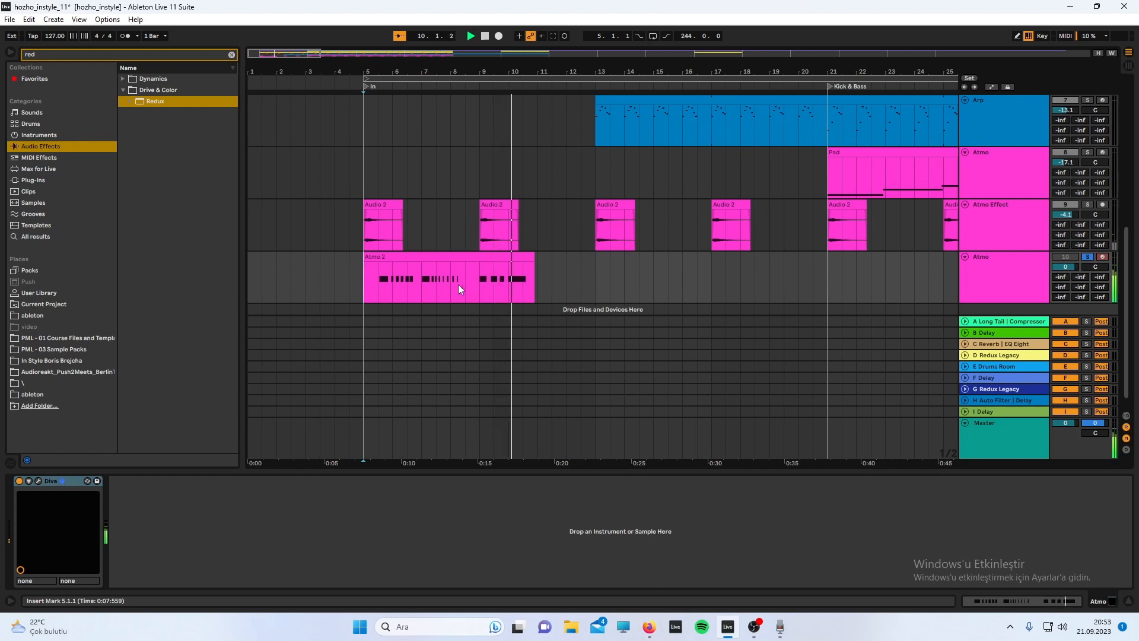
click(510, 293)
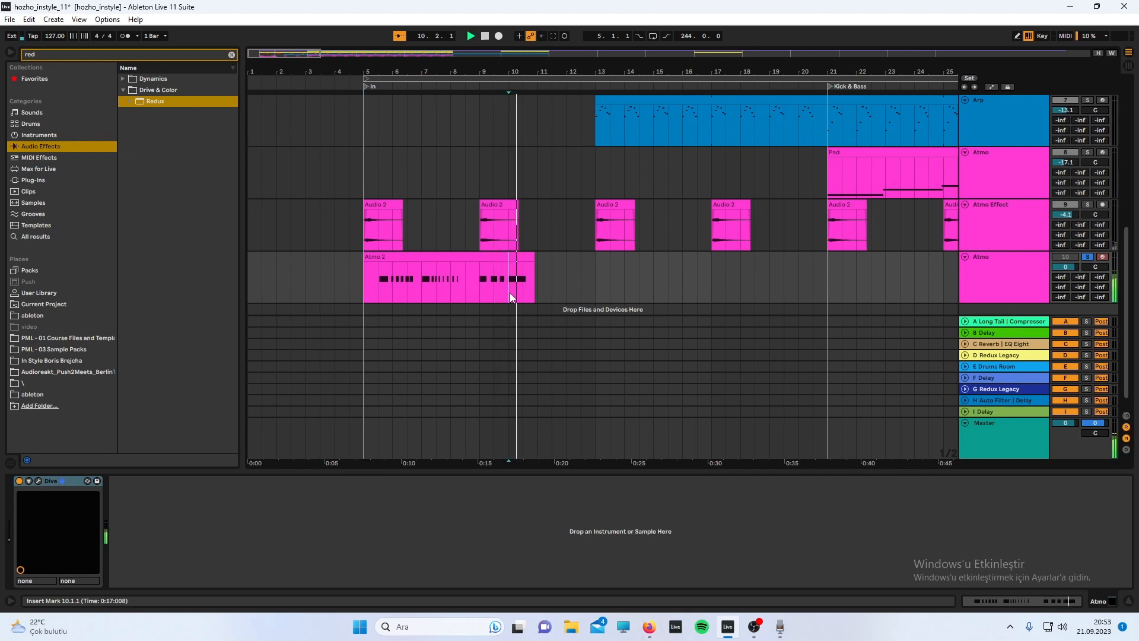
key(space)
key(space)
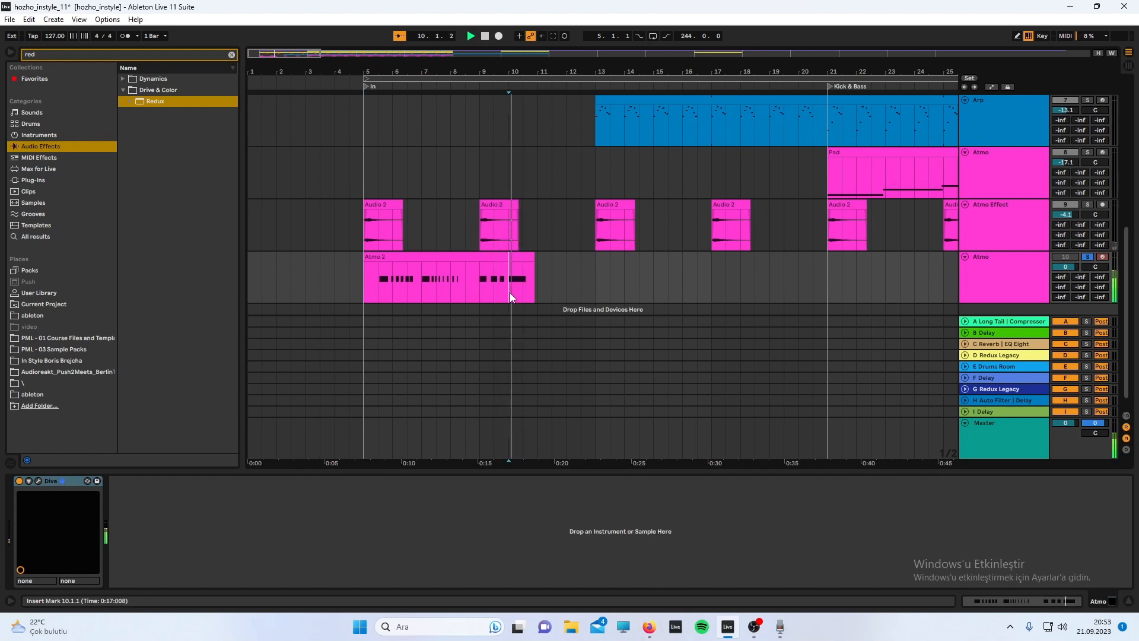
Step: Play the Arp track soloed from bar 13, and the last Atmo track soloed from bar 10
scroll(572, 212, up, 3)
click(601, 215)
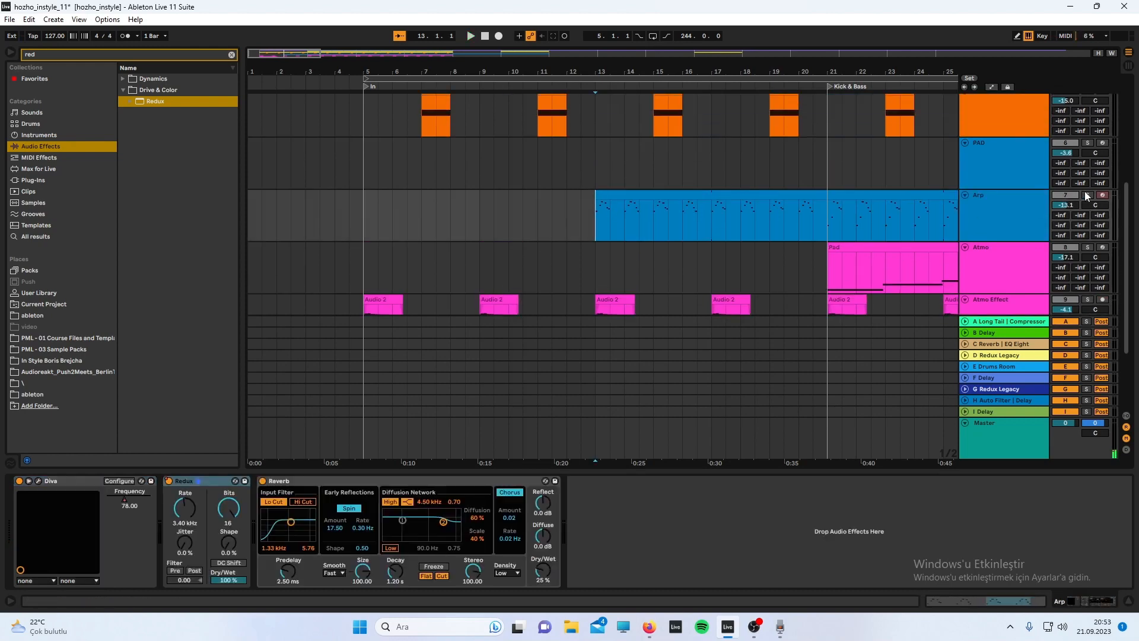
key(space)
scroll(1105, 167, down, 3)
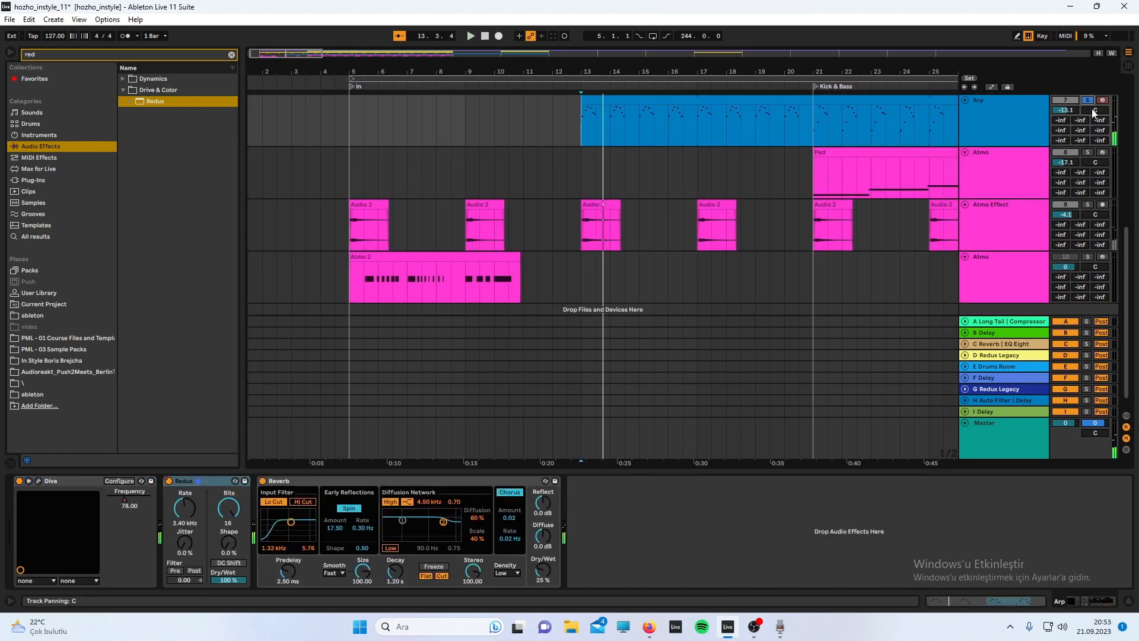
click(1088, 256)
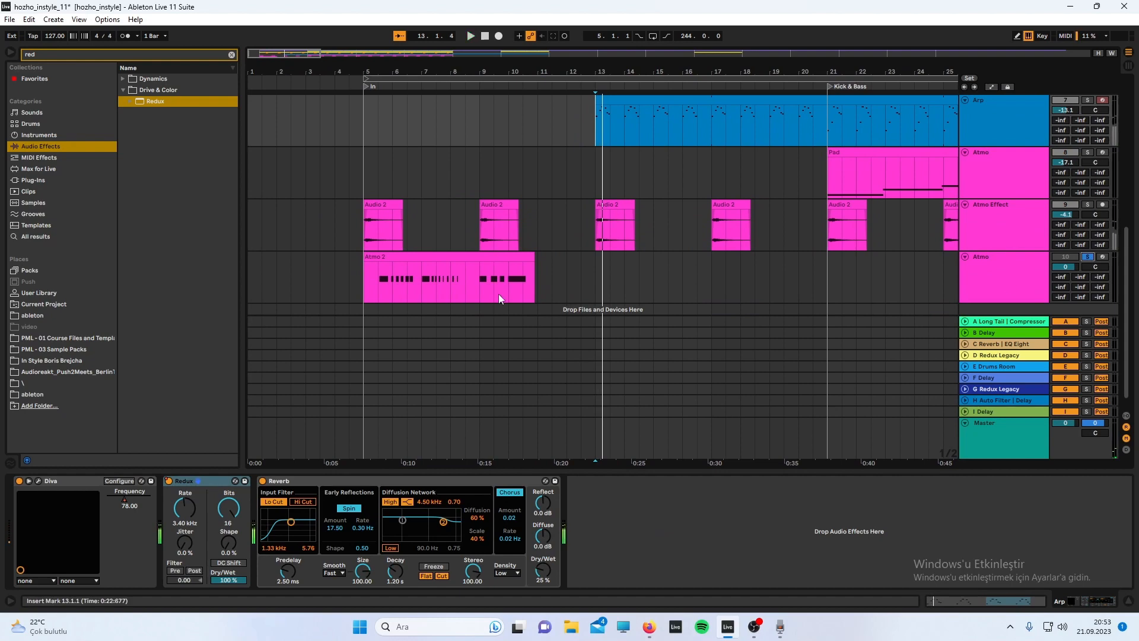
click(514, 293)
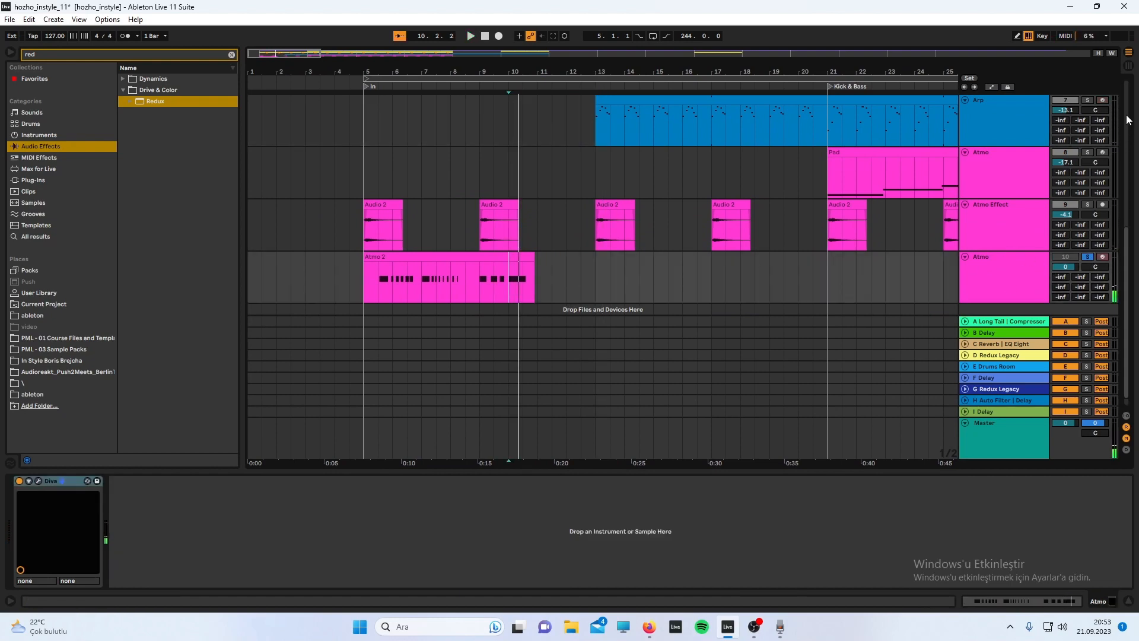
Step: Check the Atmo Effect track's audio input source in the Session View and return to the Arrangement View
key(Tab)
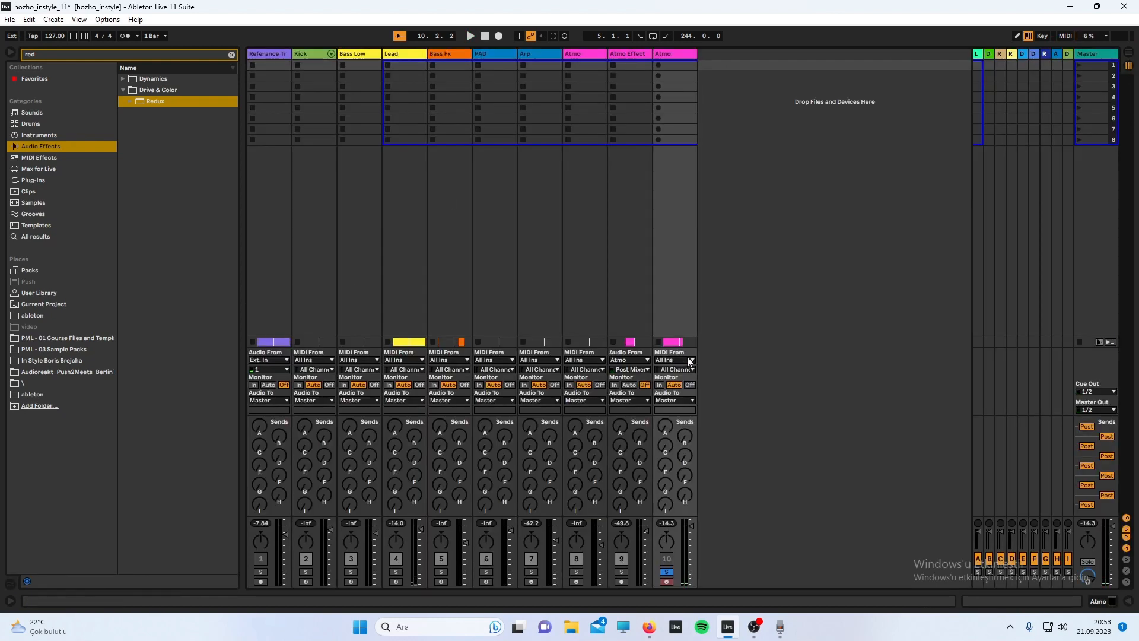
click(636, 360)
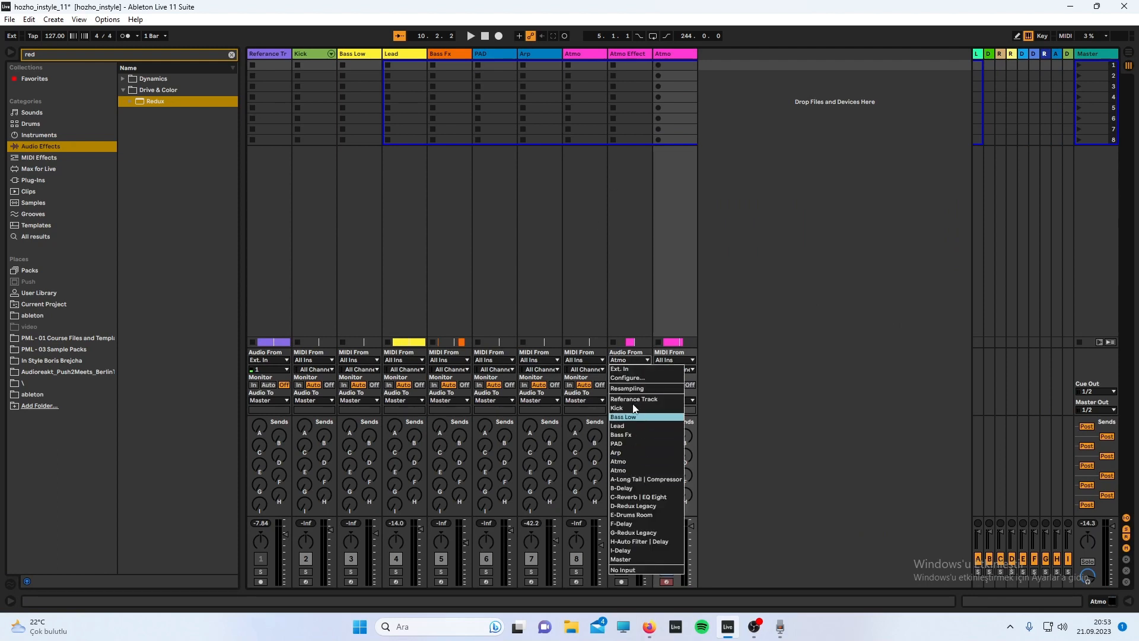
click(635, 360)
click(663, 54)
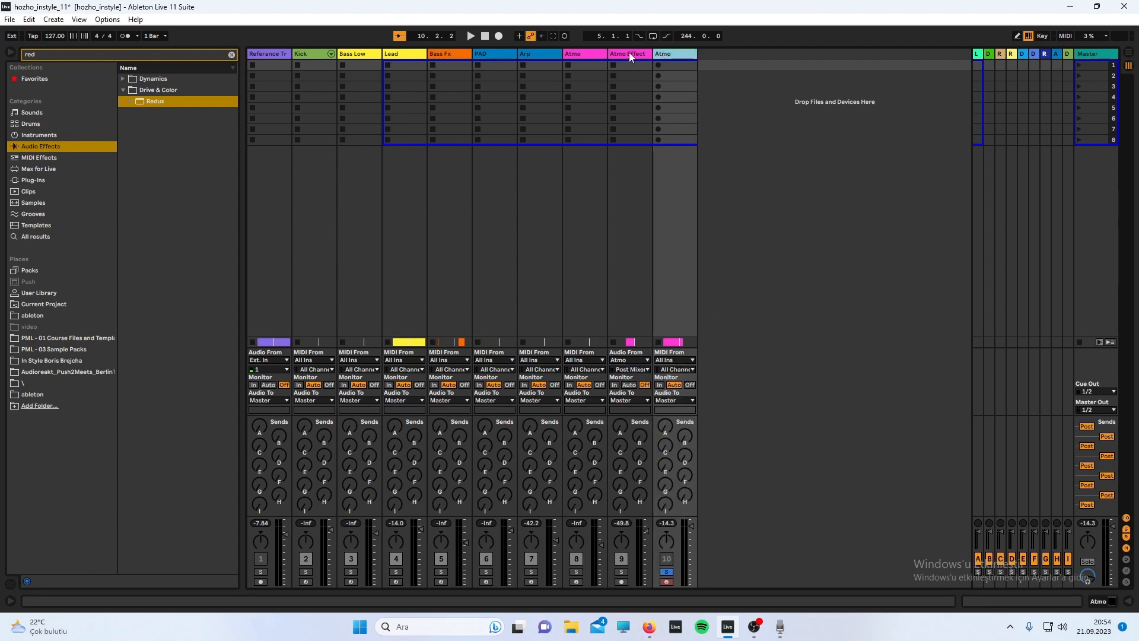
click(1130, 54)
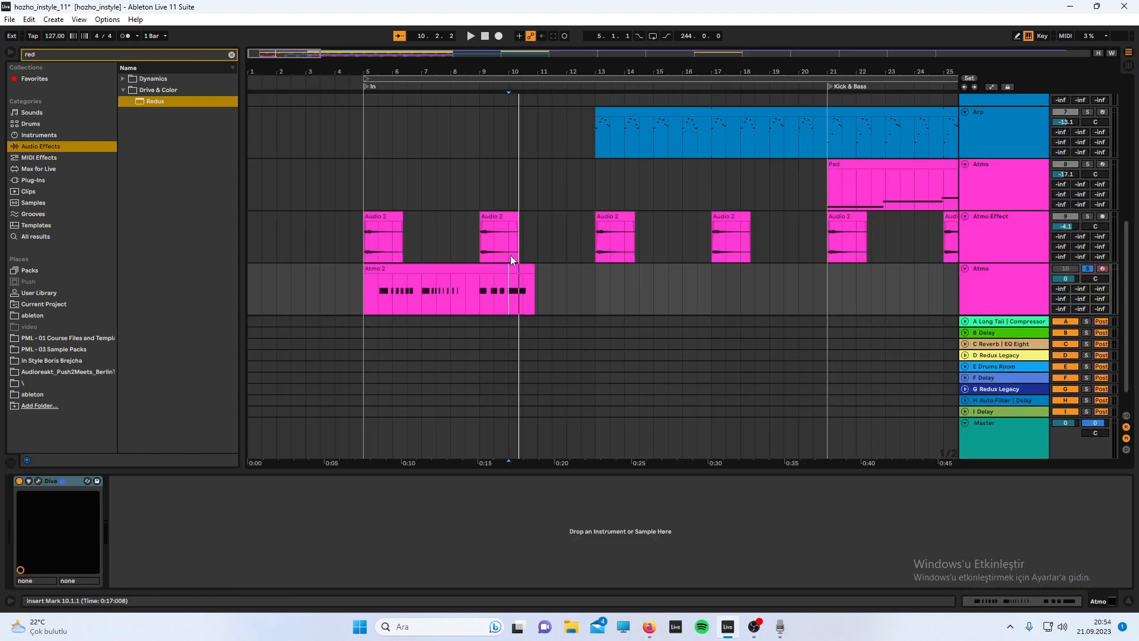
Step: Play the first Atmo Effect clip soloed from bar 5 and unsolo the track during playback
drag(360, 245, 438, 249)
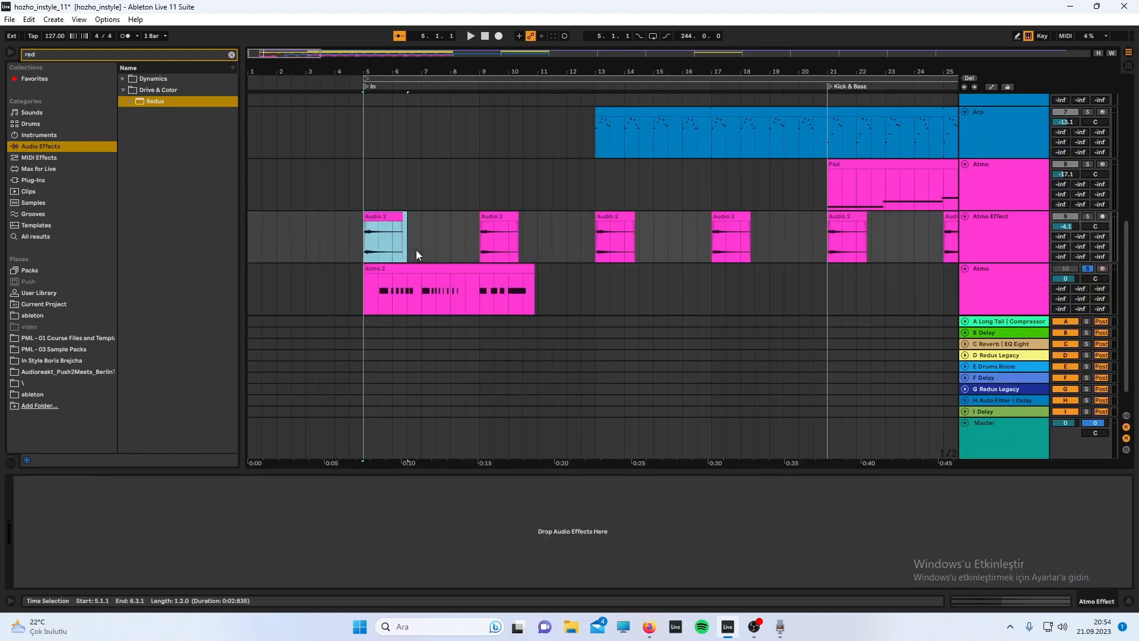
key(space)
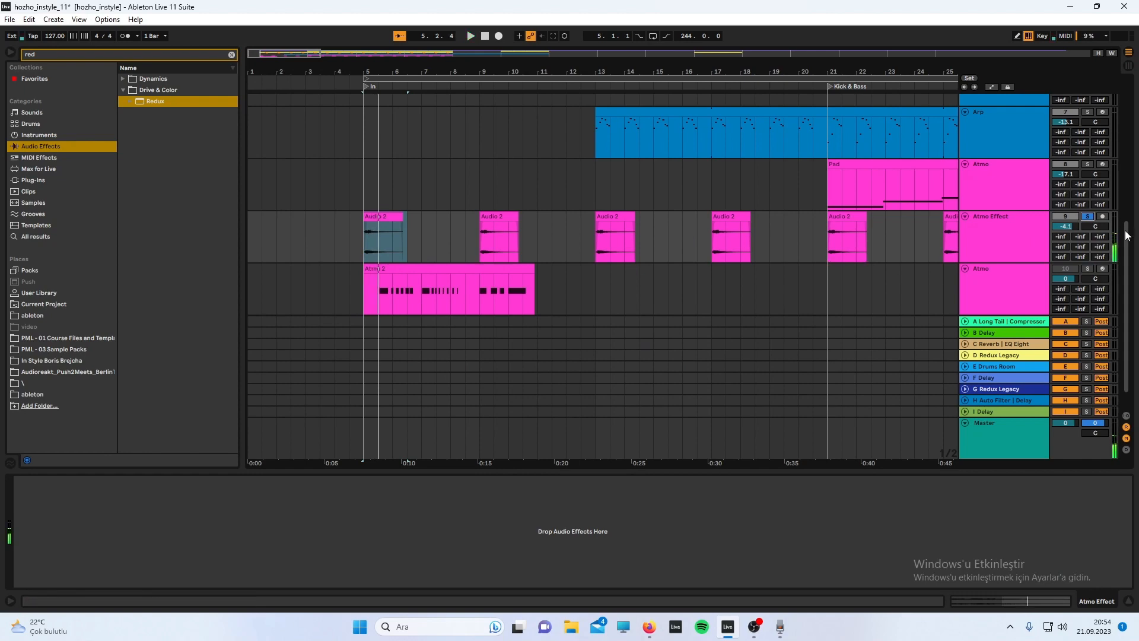
click(1087, 216)
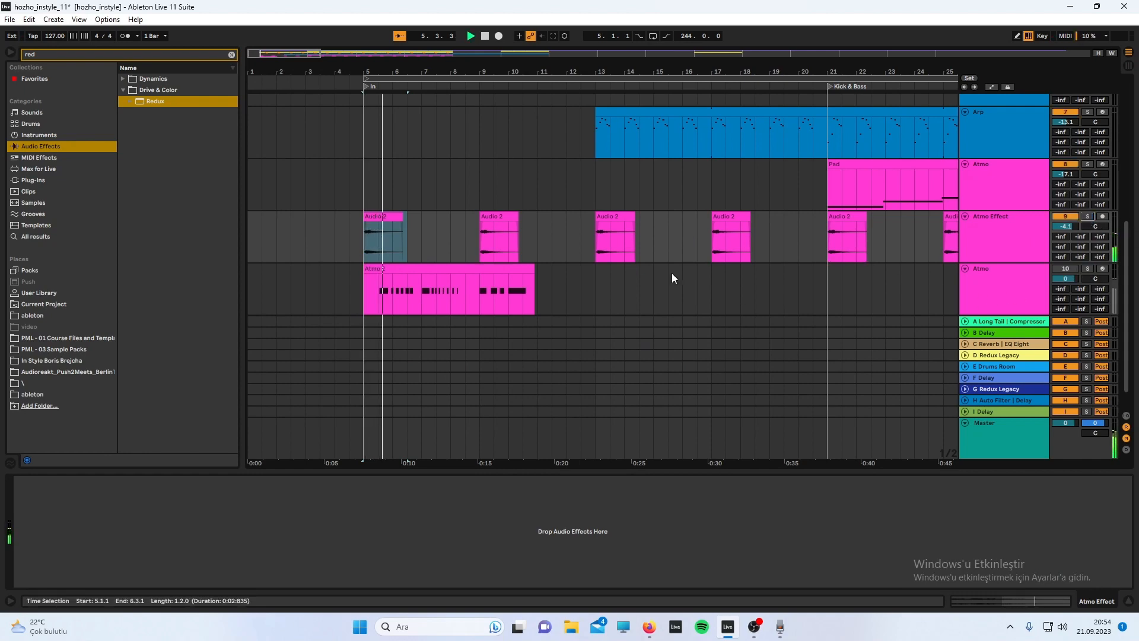
Step: Hide the device area and fit the whole arrangement from In to Out in view while all tracks play
key(minus)
scroll(639, 282, down, 2)
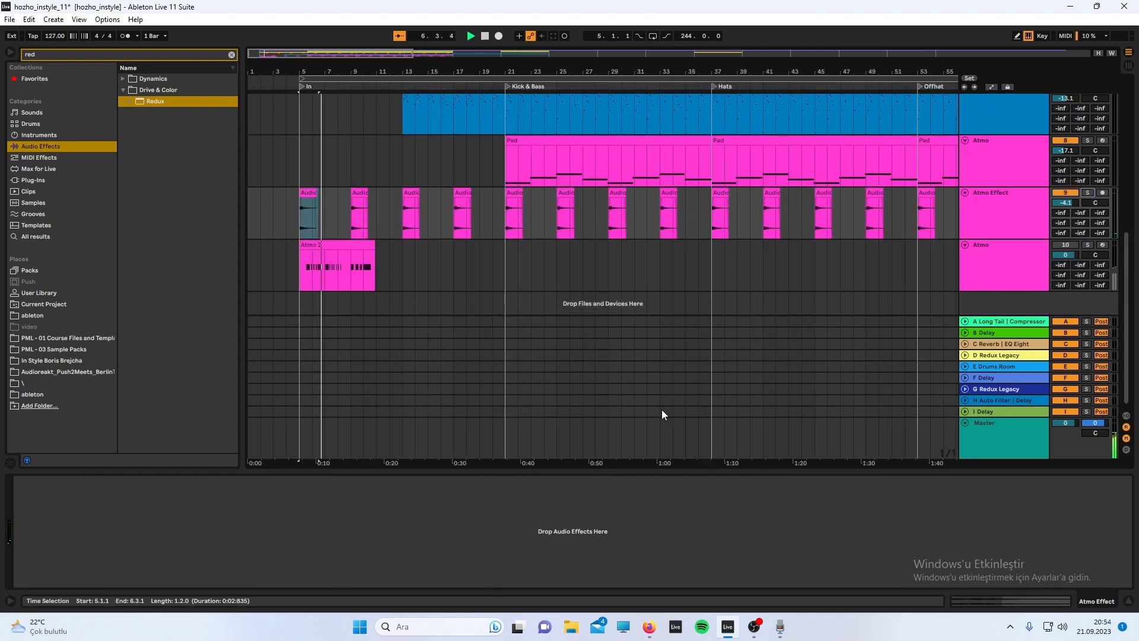
drag(681, 471, 681, 511)
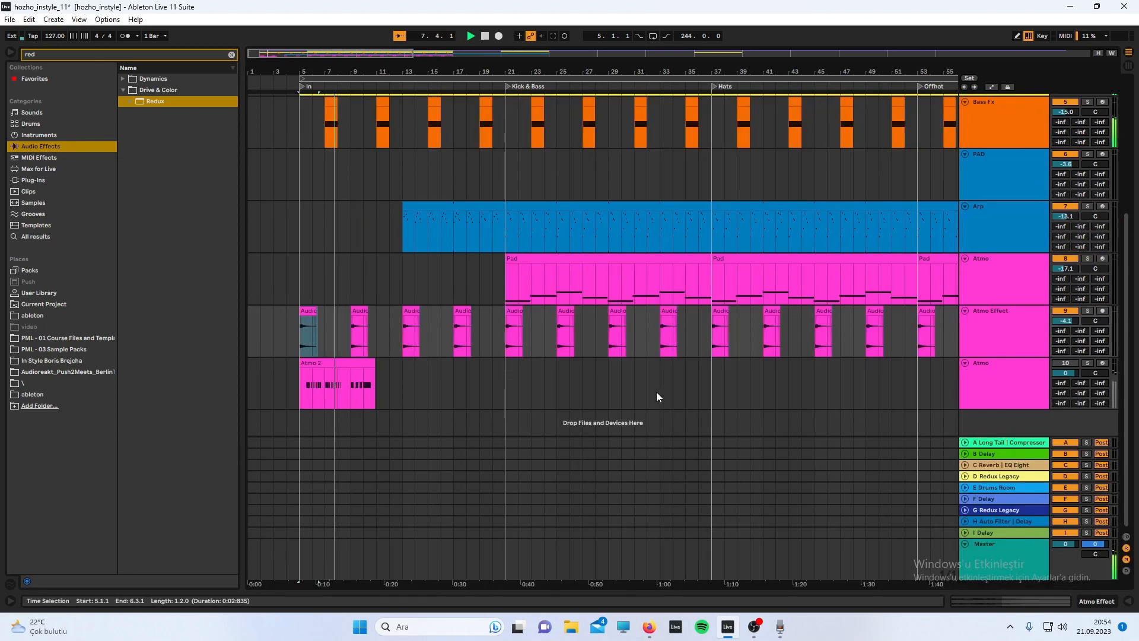
key(minus)
key(minus)
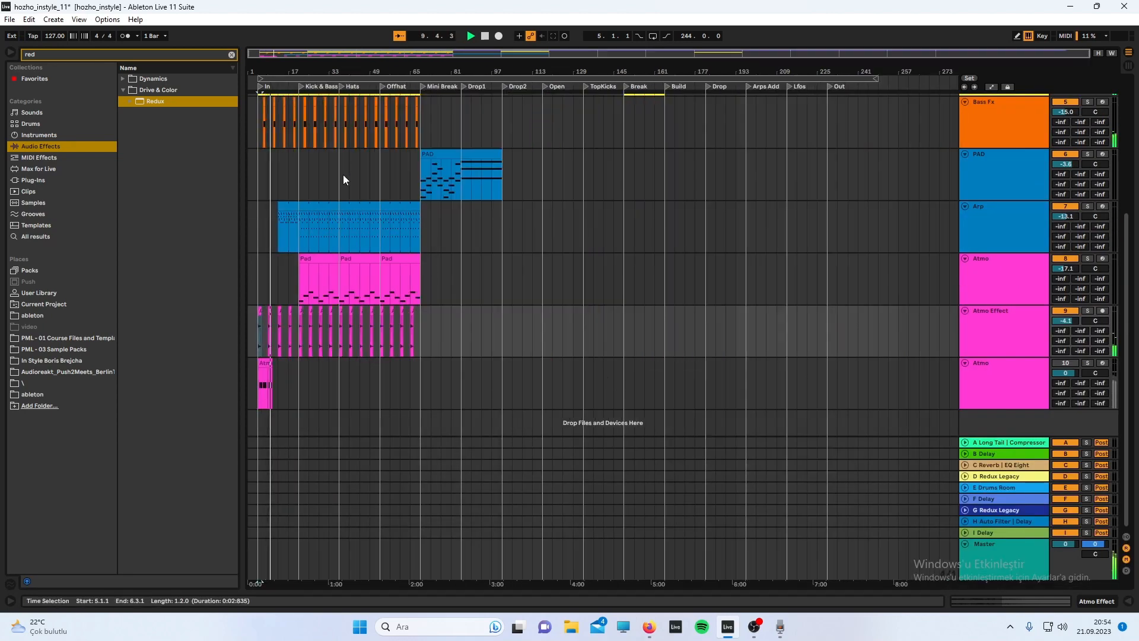
Step: Select the Atmo 2 clip on the last Atmo track and show the ableton folder in the browser
click(266, 363)
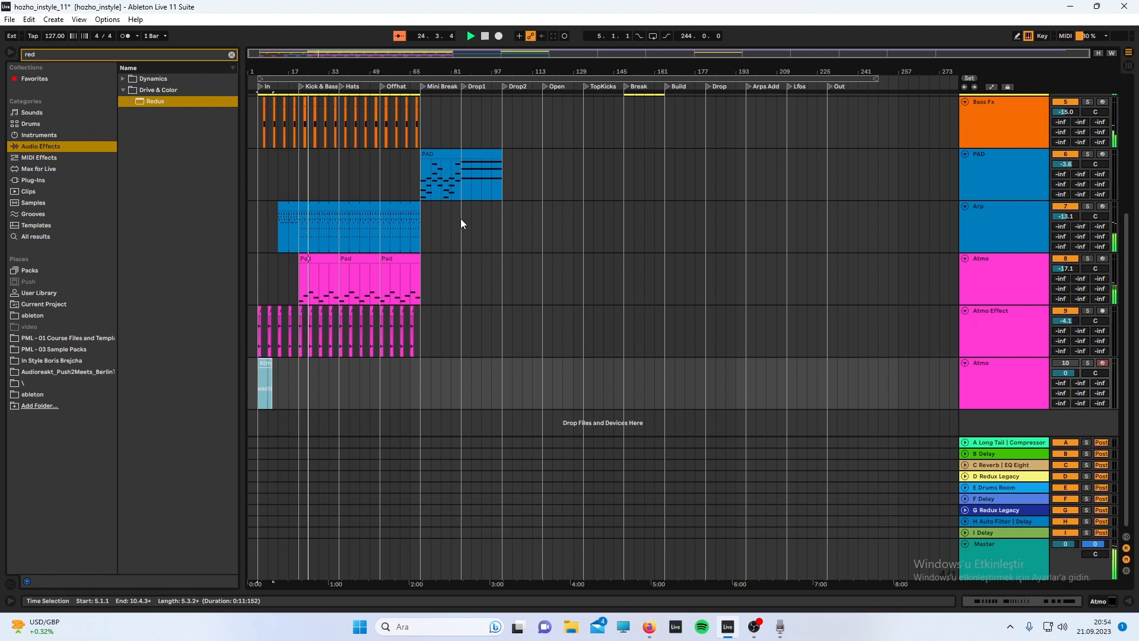
click(28, 315)
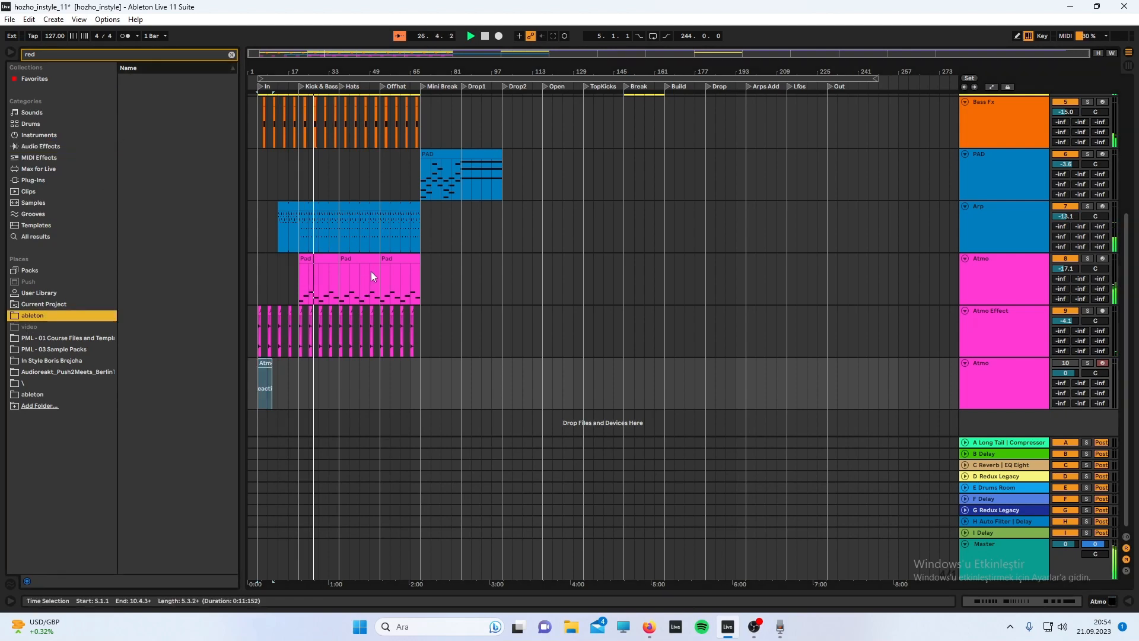
scroll(378, 272, up, 2)
scroll(379, 275, up, 1)
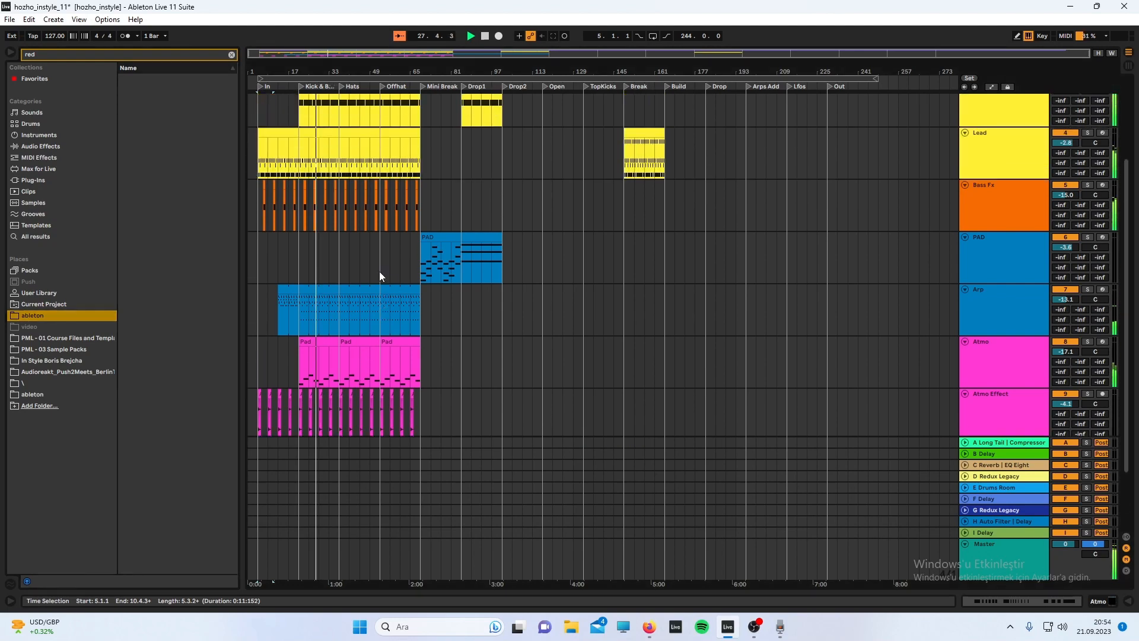